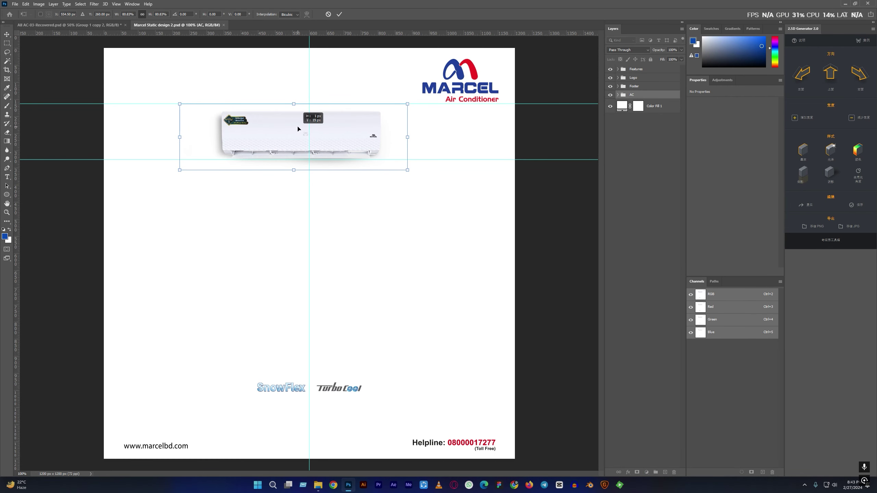
- Lower the AC unit slightly, then open the welcome-in-2023 room photo with open doors
left_click_drag(298, 129, 300, 162)
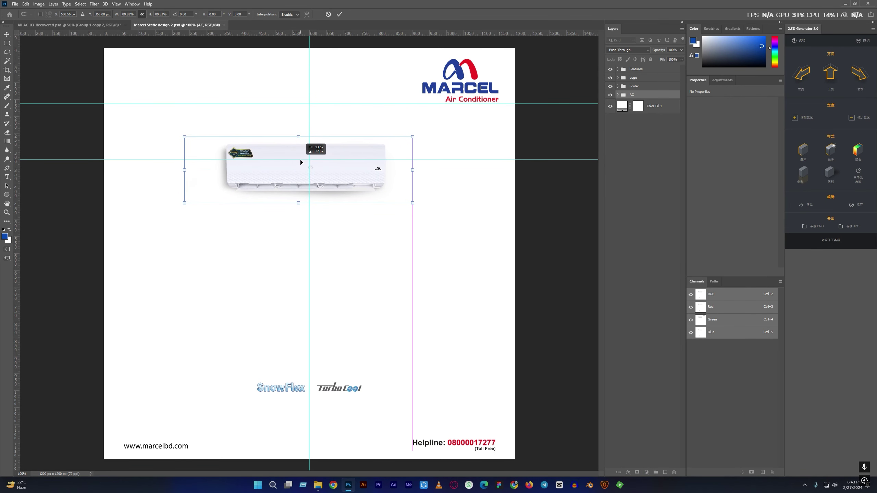
key("Return")
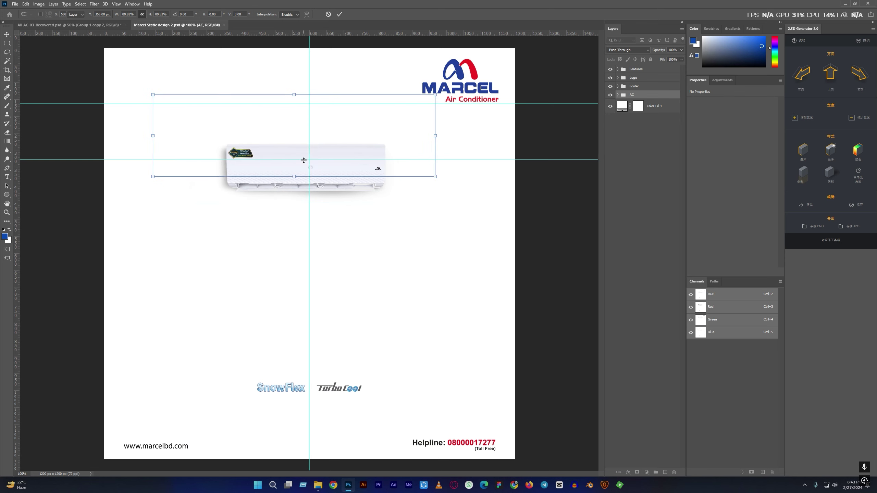
key("alt+Tab")
left_click(296, 91)
left_click_drag(296, 92, 241, 21)
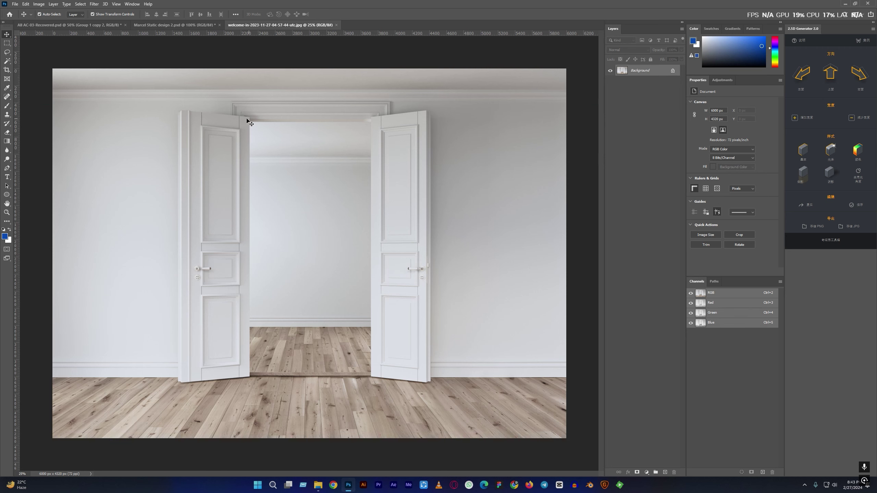
- Use the Pen tool to trace the left door's bottom edge up to the doorway's top corner
left_click(7, 168)
scroll(151, 408, "up", 5)
scroll(151, 407, "up", 4)
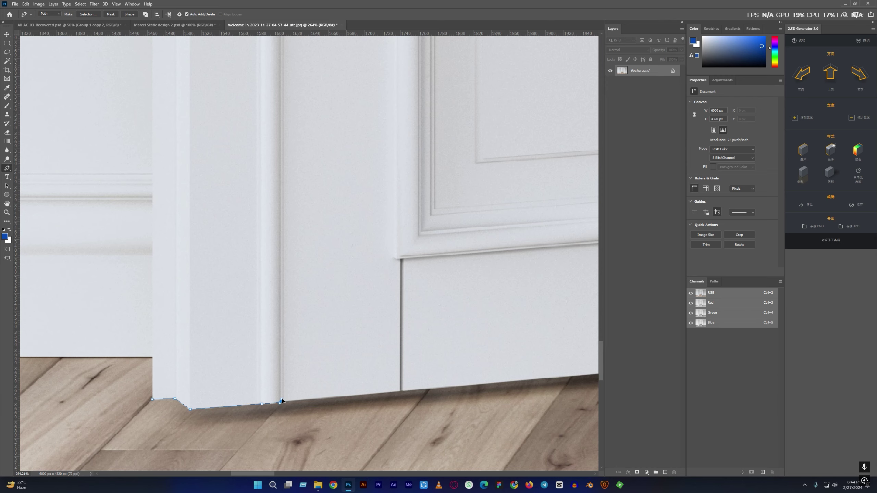
left_click_drag(455, 377, 203, 375)
left_click(549, 353)
left_click_drag(550, 356, 332, 344)
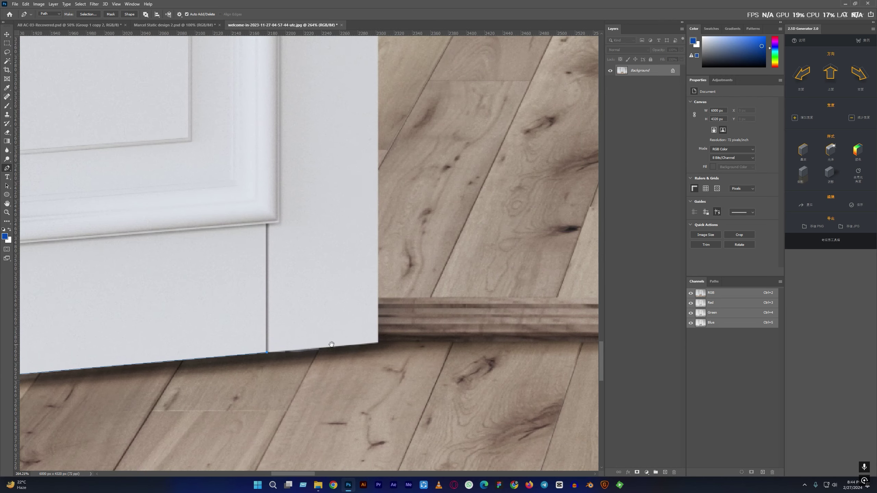
left_click(379, 344)
scroll(379, 344, "down", 3)
scroll(345, 207, "up", 10)
scroll(317, 141, "up", 5)
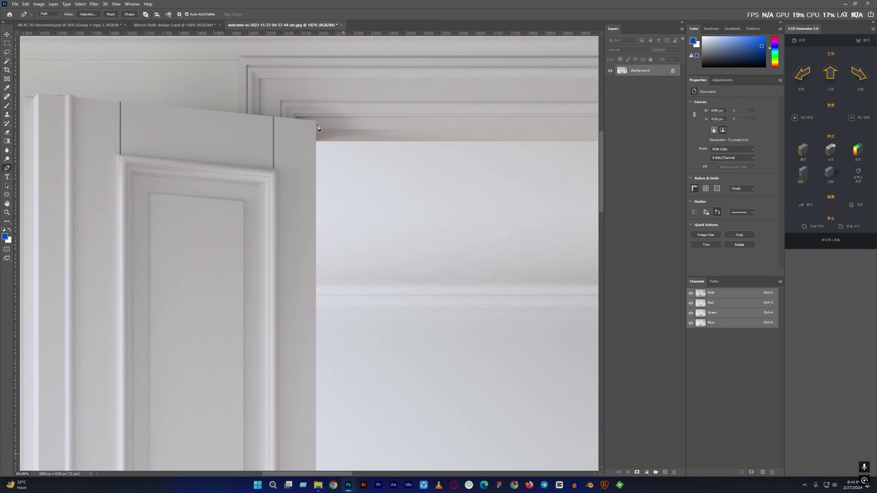
left_click(315, 137)
- Continue the path around the right door's top corner and bottom edge
left_click_drag(365, 182, 234, 200)
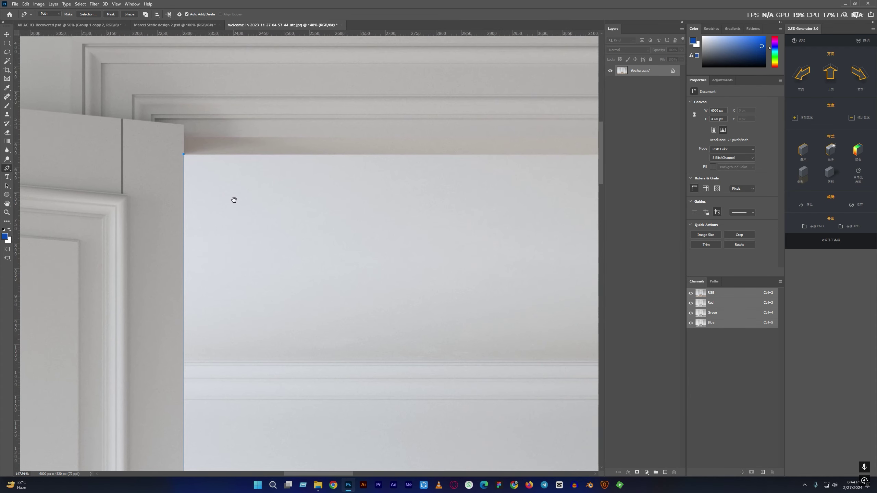
scroll(211, 164, "right", 10)
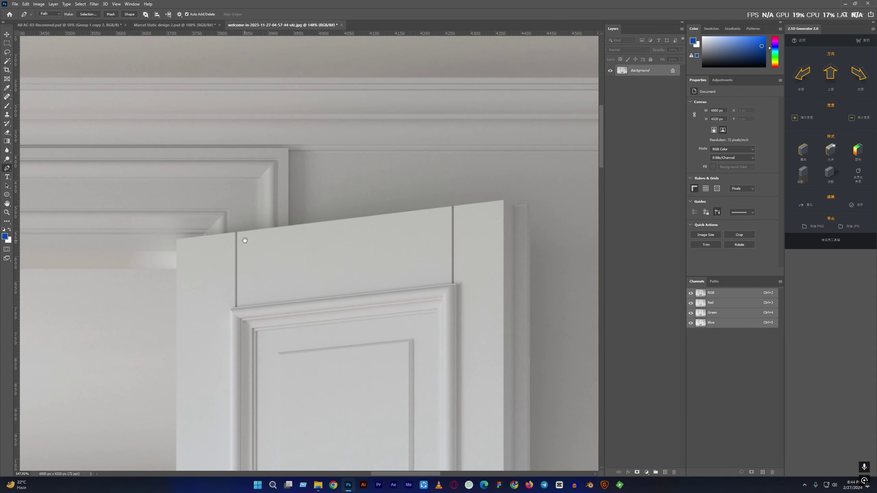
left_click(177, 270)
scroll(205, 160, "down", 10)
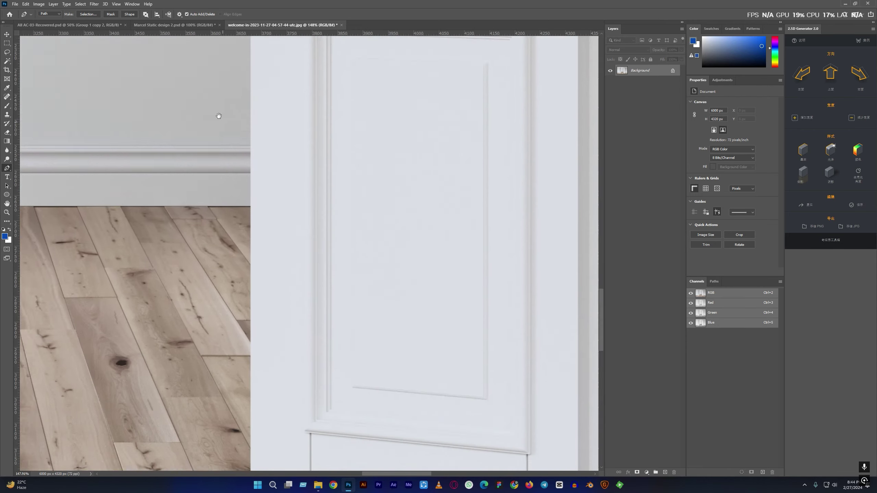
left_click(240, 277)
left_click(564, 313)
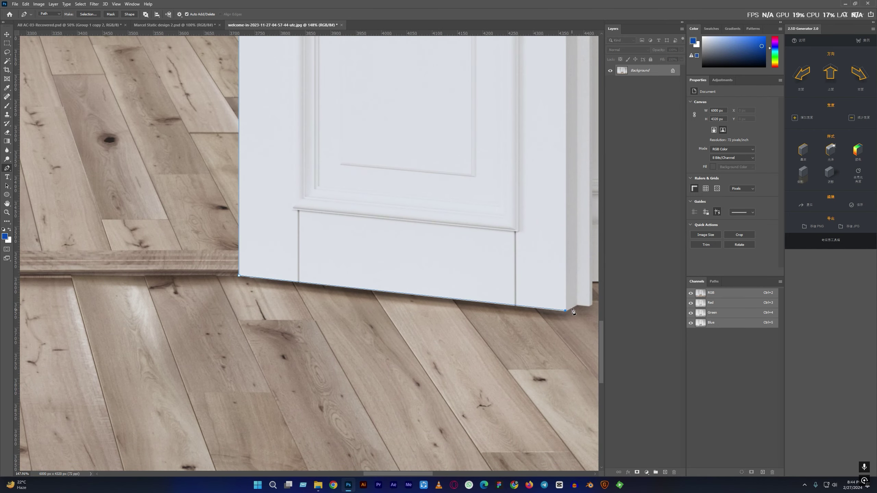
scroll(318, 327, "up", 3)
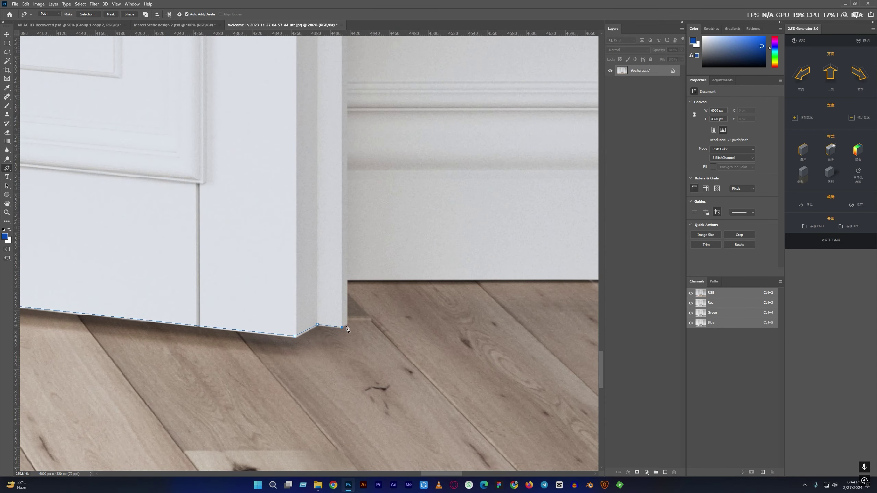
scroll(348, 328, "down", 2)
scroll(311, 321, "up", 15)
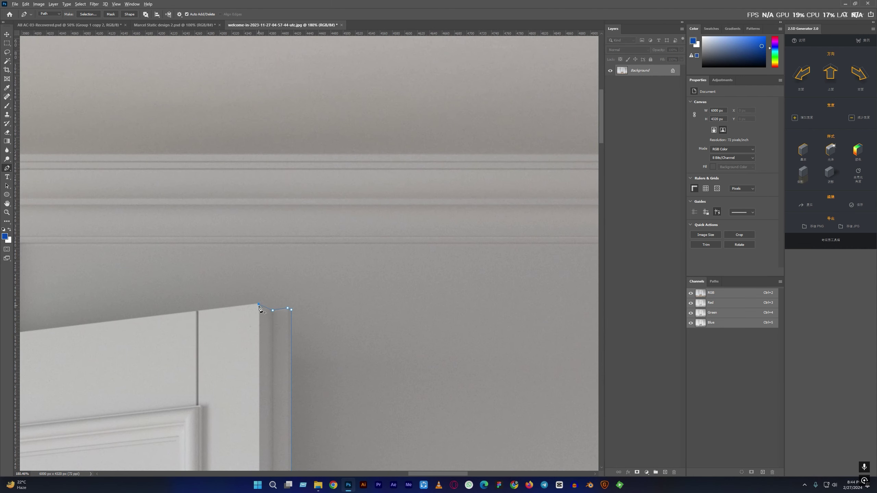
scroll(259, 309, "down", 2)
left_click(266, 330)
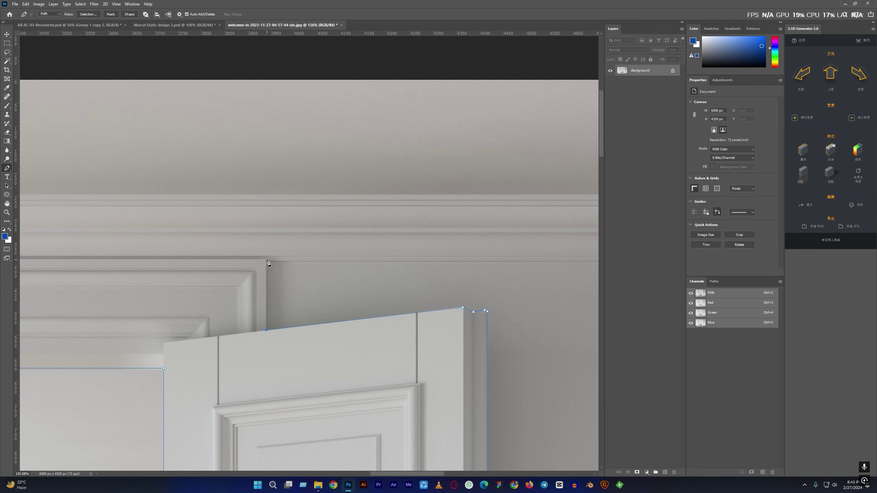
- Trace the top frame and the left door's top, then close the path
left_click_drag(152, 282, 188, 296)
left_click(220, 271)
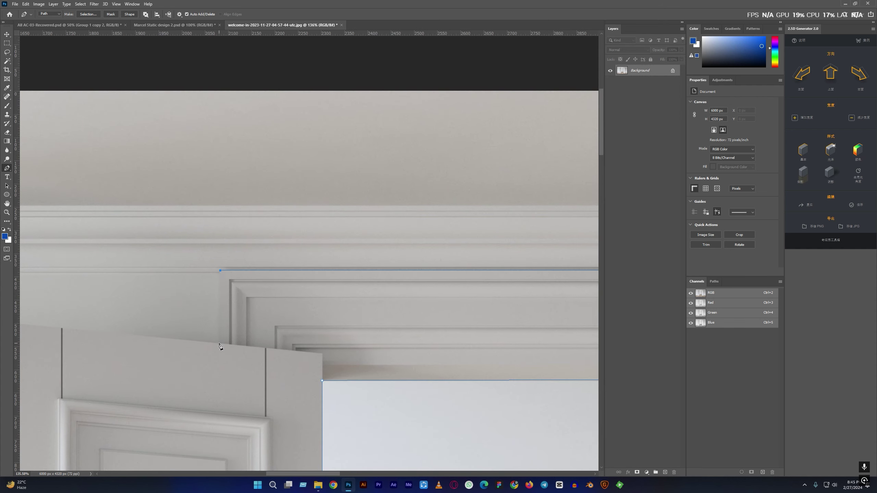
left_click(219, 342)
left_click_drag(135, 380, 348, 387)
left_click(213, 330)
scroll(203, 331, "up", 3)
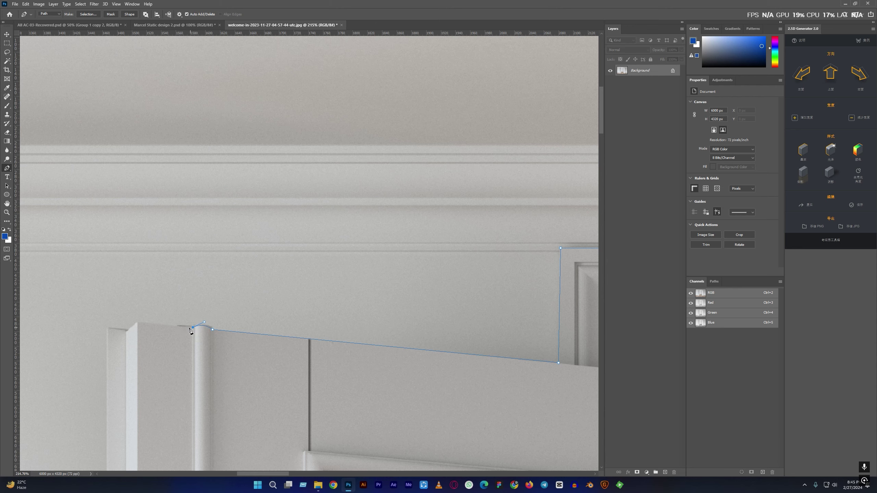
scroll(117, 342, "down", 3)
left_click_drag(190, 141, 230, 274)
left_click(179, 305)
- Turn the closed path into a selection and cut the doors out onto transparency
right_click(270, 236)
left_click(280, 237)
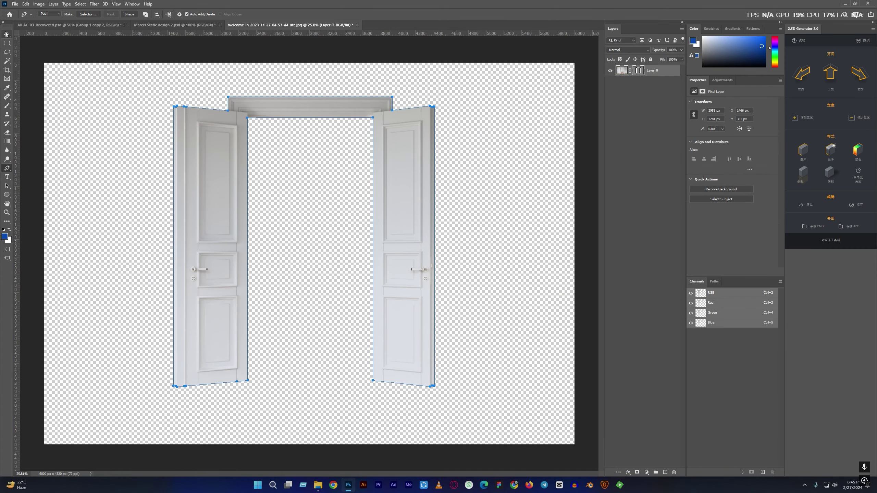
left_click(7, 33)
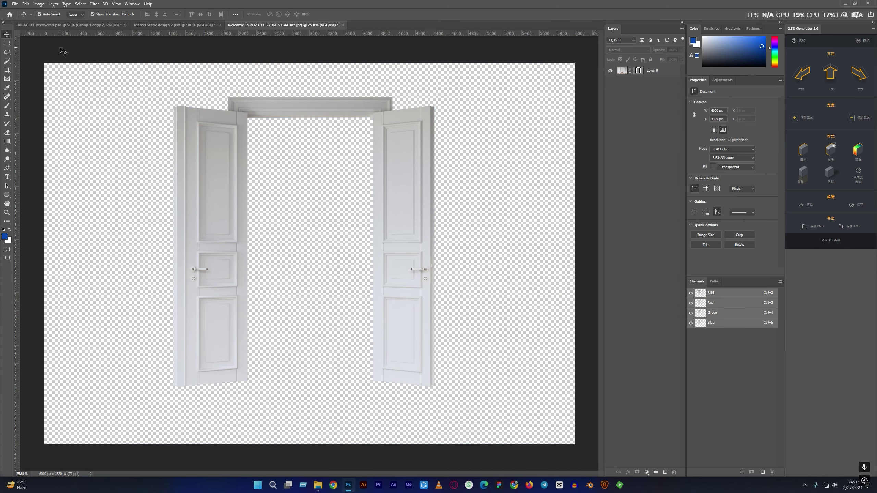
- Copy the cut-out doors into the Marcel ad and shrink them to fit
left_click_drag(337, 106, 273, 248)
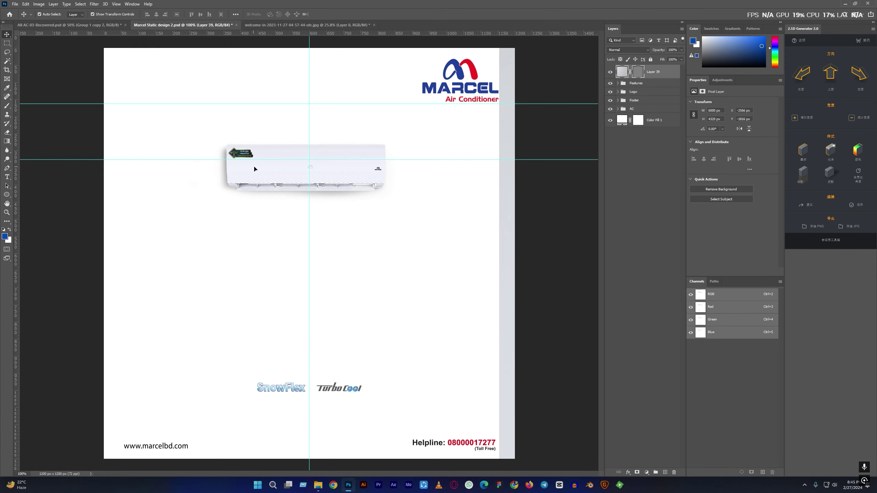
key("ctrl+t")
scroll(272, 248, "down", 5)
left_click_drag(236, 167, 284, 280)
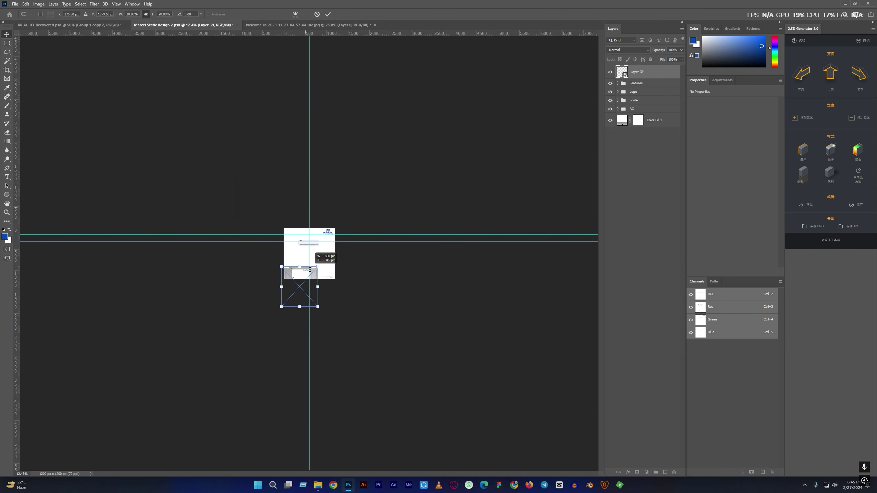
scroll(284, 280, "up", 3)
scroll(254, 254, "up", 2)
left_click_drag(254, 254, 255, 300)
- Stretch the doors down to the ad's bottom, centre them around the AC unit, and apply
left_click_drag(301, 194, 301, 136)
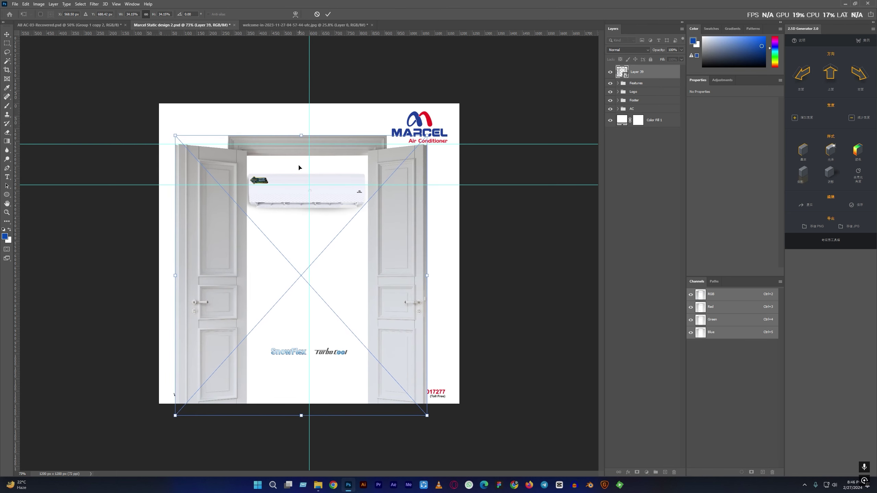
left_click_drag(303, 277, 301, 284)
left_click_drag(300, 422, 301, 427)
left_click_drag(305, 332, 306, 333)
left_click_drag(325, 158, 335, 159)
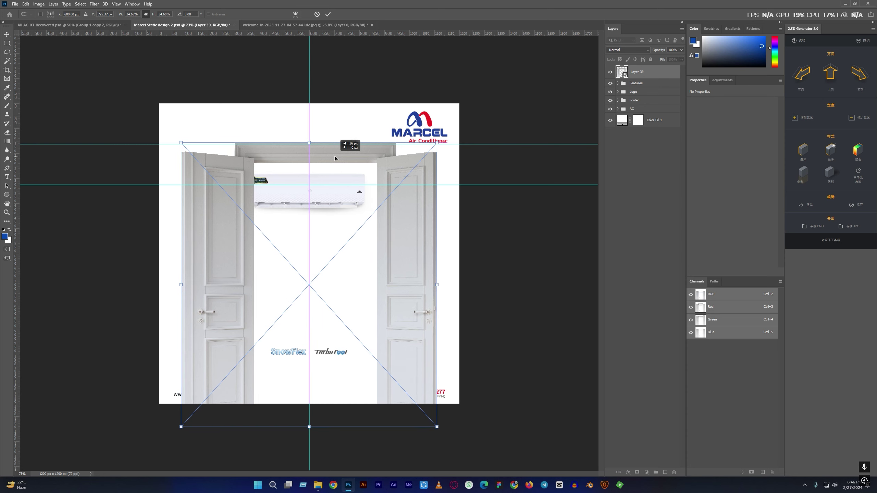
key("Return")
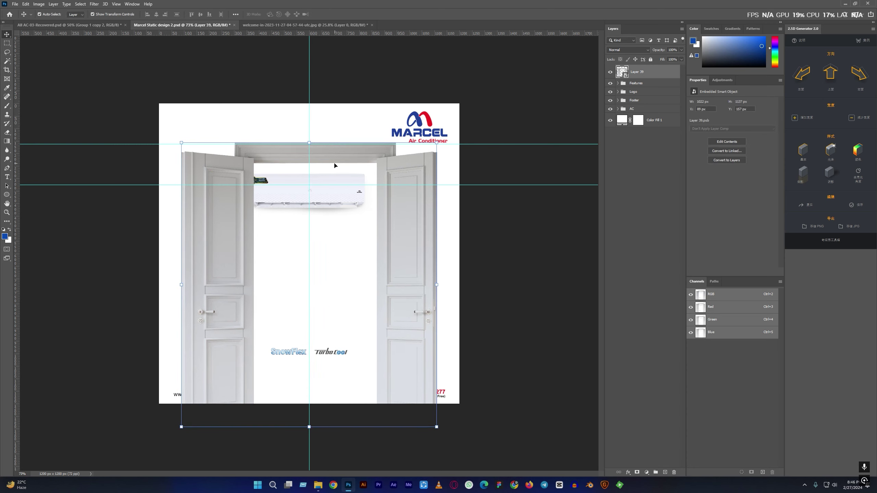
left_click_drag(322, 151, 318, 151)
left_click(310, 194)
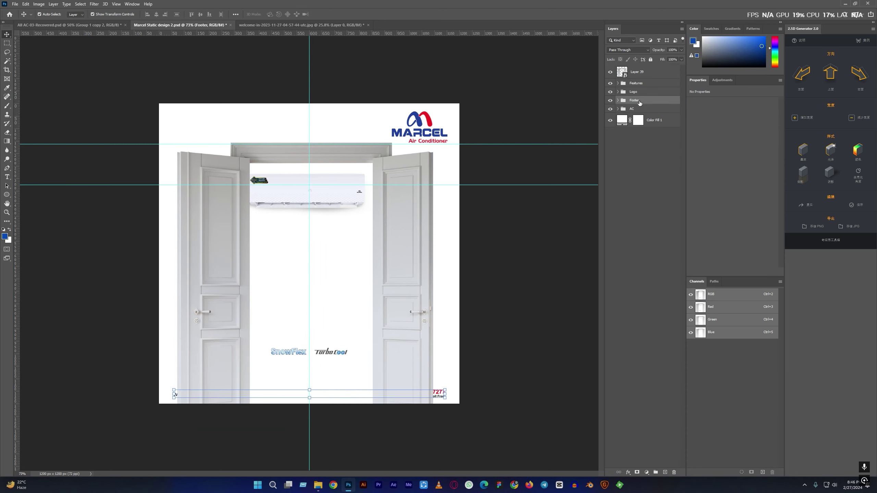
- Nudge the AC unit into place and hide its three shadow layers
key("shift+Up")
key("shift+Up")
key("shift+Right")
key("shift+Right")
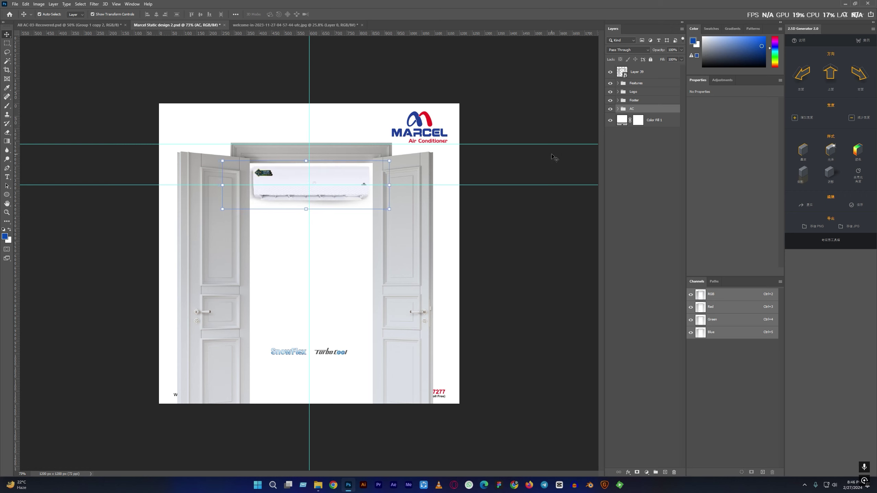
key("Left")
key("Left")
key("Left")
key("Up")
key("Up")
key("Up")
left_click(618, 109)
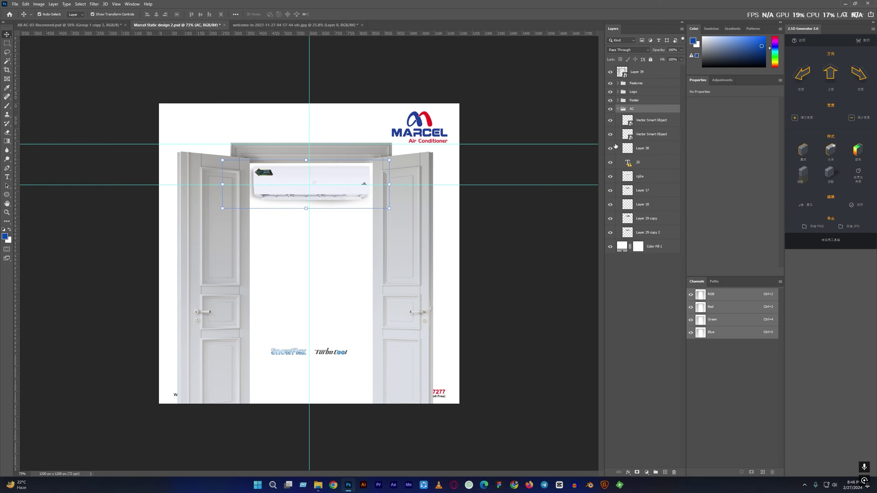
left_click(613, 193)
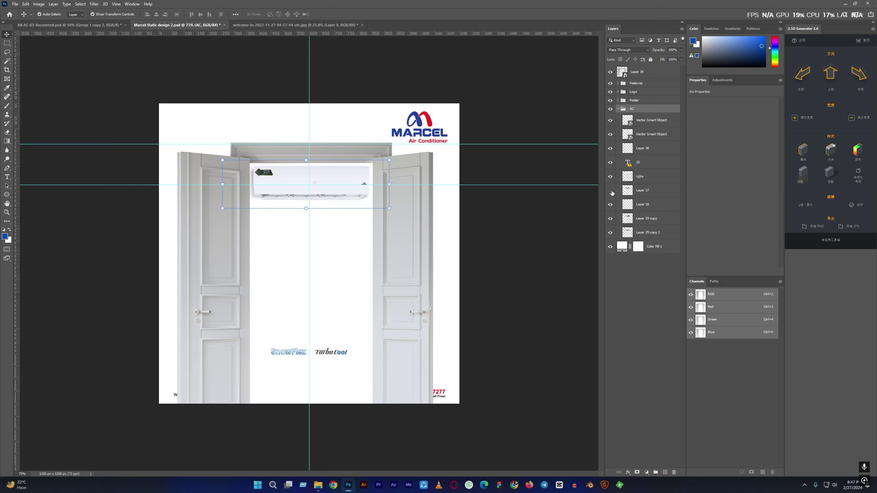
left_click(610, 218)
left_click(609, 293)
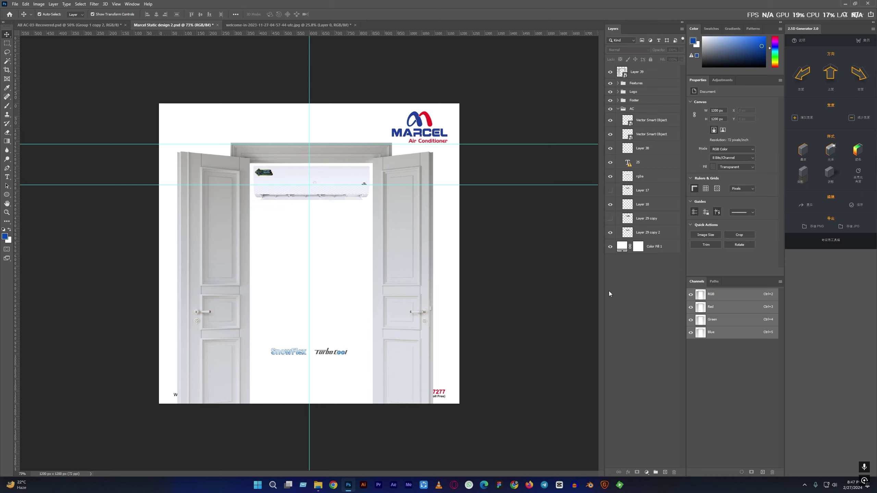
left_click(618, 109)
- Rename the doors layer to Door, move it beneath the AC group, and nudge it right
double_click(638, 72)
type("r")
key("Return")
left_click_drag(639, 72, 643, 114)
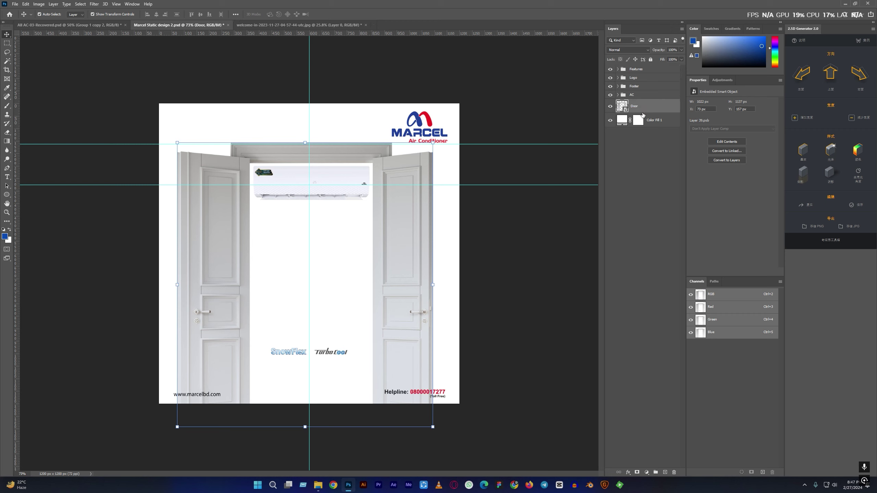
key("shift+Right")
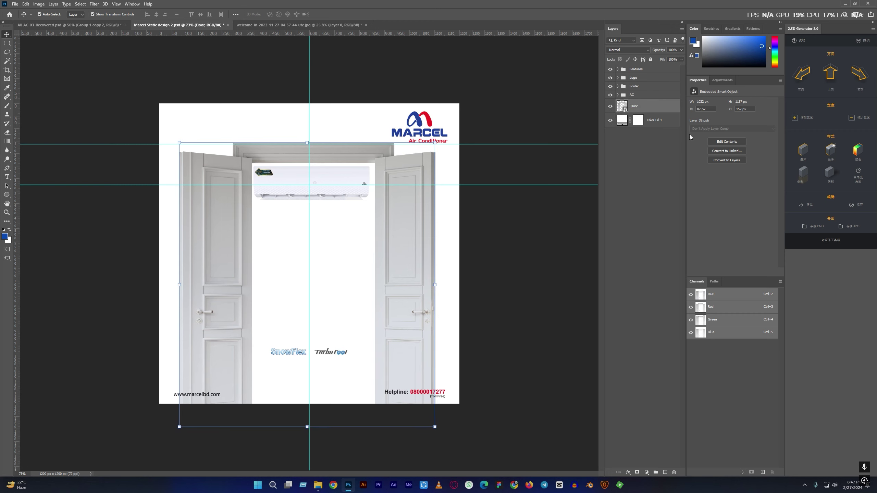
- Nudge the AC unit slightly right and down, then reselect the Door layer
left_click(610, 229)
left_click(632, 95)
key("Right")
key("Right")
key("Right")
key("Down")
key("Down")
key("Down")
left_click(638, 105)
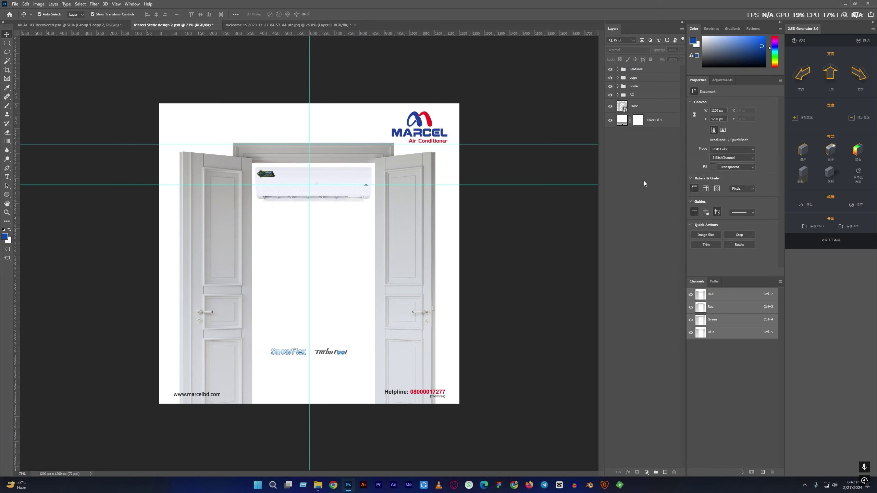
left_click(646, 472)
- Add a colorized Hue/Saturation clipped to the Door layer and tune the hue to warm beige
left_click(666, 406)
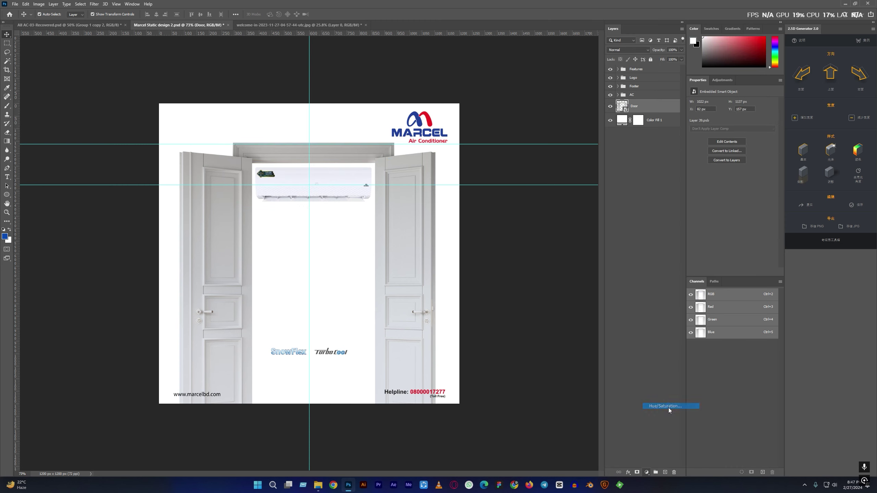
left_click(732, 272)
left_click(725, 165)
left_click_drag(741, 129, 759, 128)
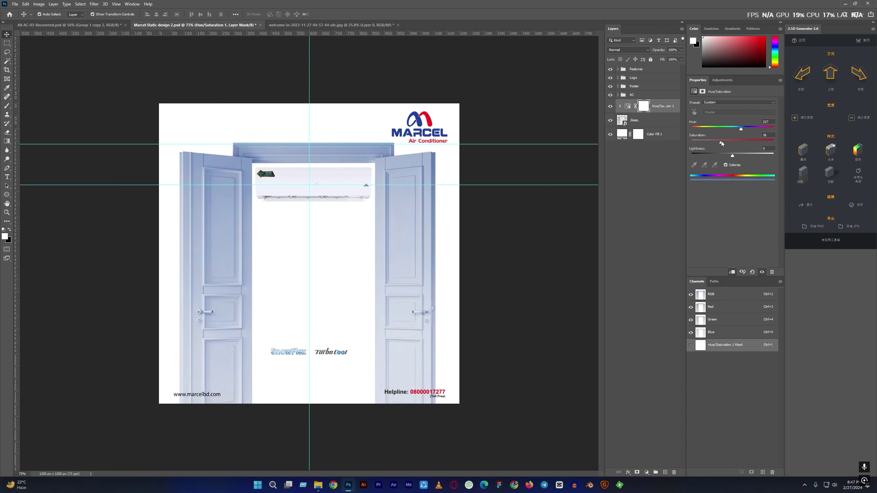
left_click_drag(741, 129, 691, 128)
left_click_drag(688, 123, 701, 123)
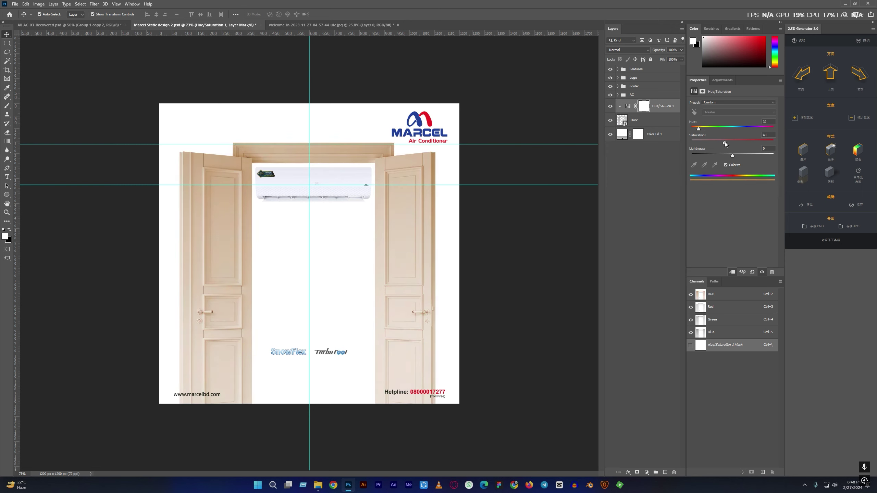
left_click(656, 170)
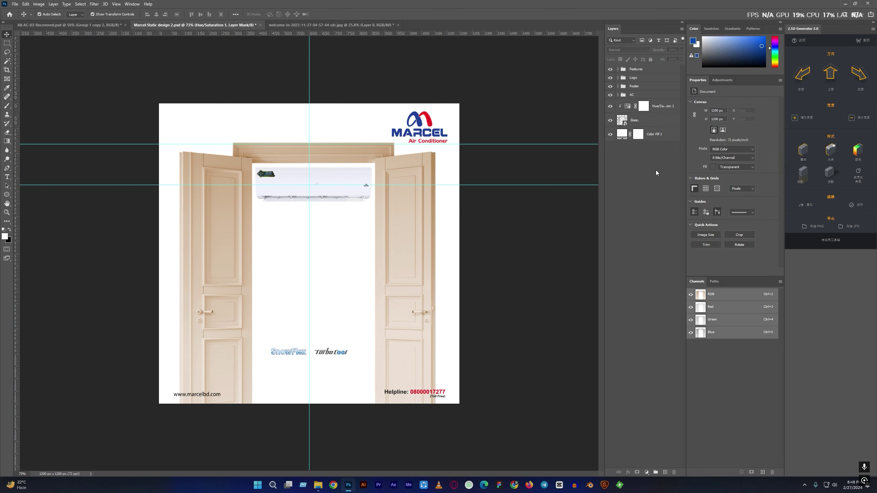
left_click(634, 120)
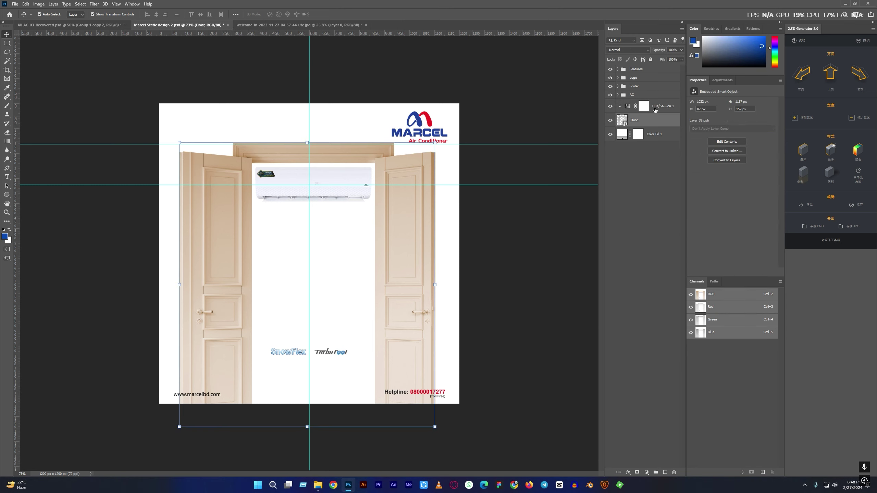
- Group the door with its Hue/Saturation layer and name the group Door
key("ctrl+g")
double_click(634, 103)
type("Door")
key("Return")
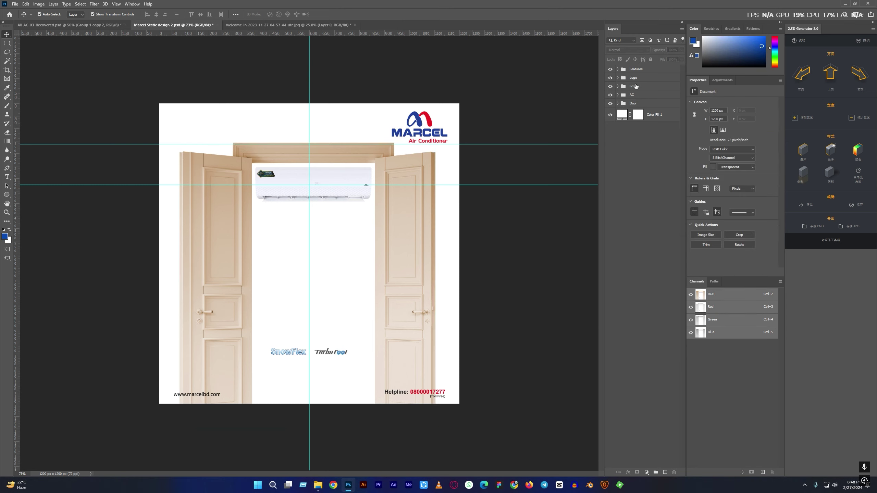
- Re-align the Features logos, nudging the Turbo Cool logo slightly left
left_click(635, 69)
left_click(644, 175)
left_click(635, 69)
left_click(236, 14)
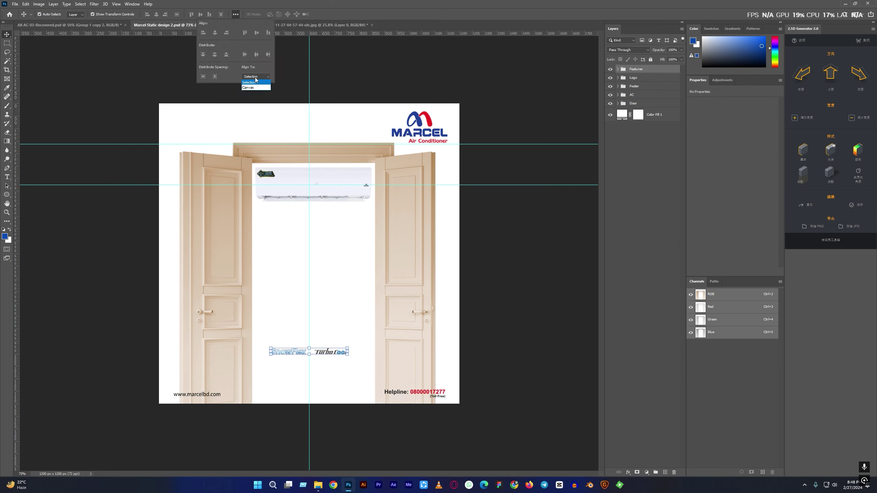
left_click(428, 383)
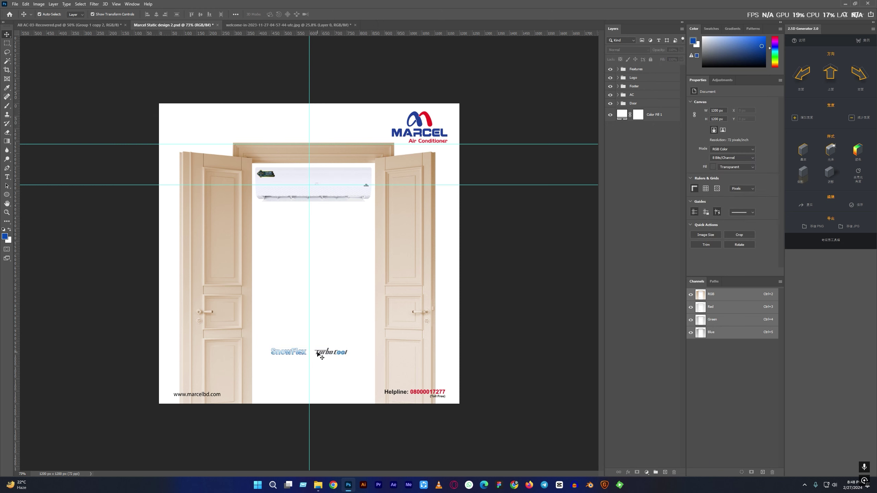
left_click_drag(318, 354, 315, 354)
left_click(279, 354)
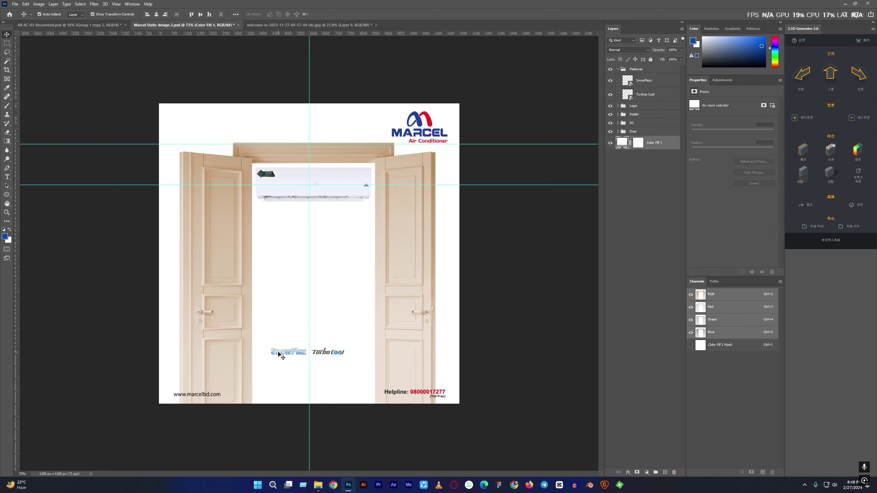
left_click(626, 302)
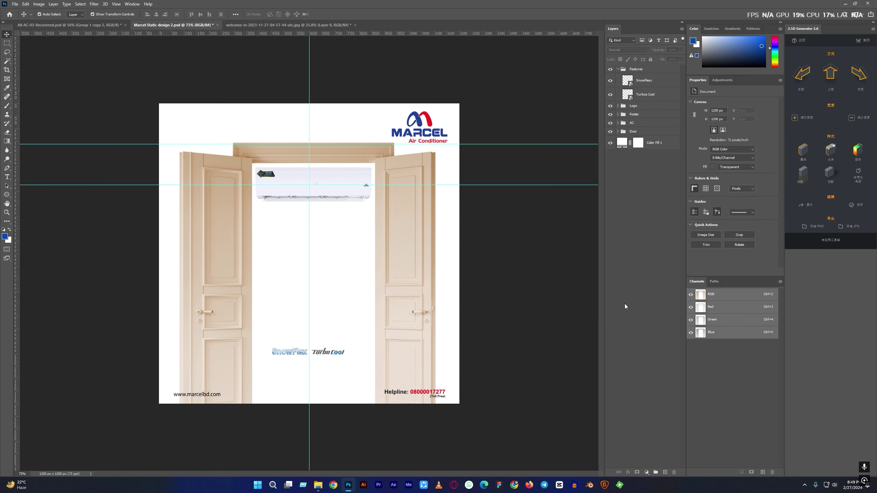
key("alt+Tab")
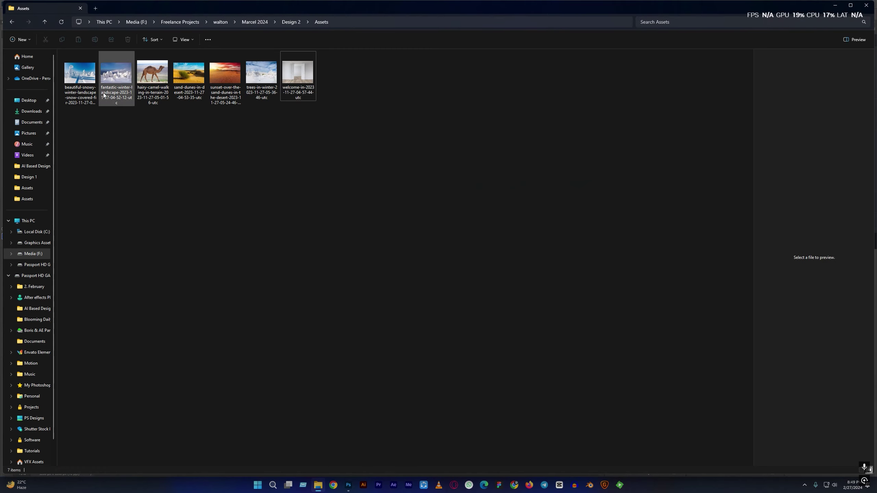
- Place the snowy landscape beneath the Door layer and mask it to the doorway
left_click_drag(118, 82, 274, 257)
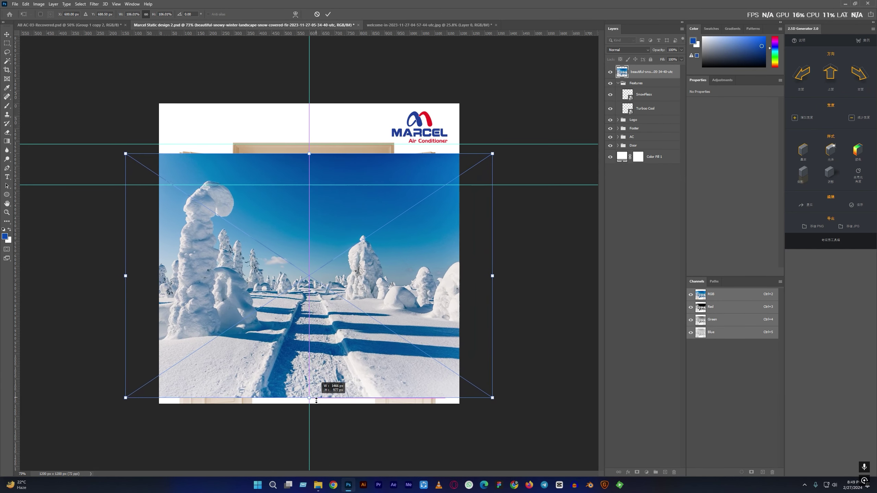
left_click_drag(329, 299, 329, 300)
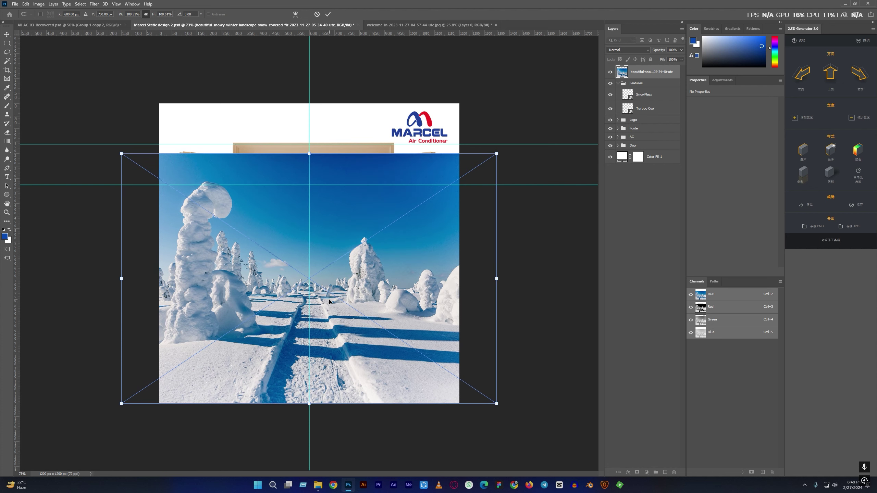
key("Return")
left_click_drag(649, 71, 647, 148)
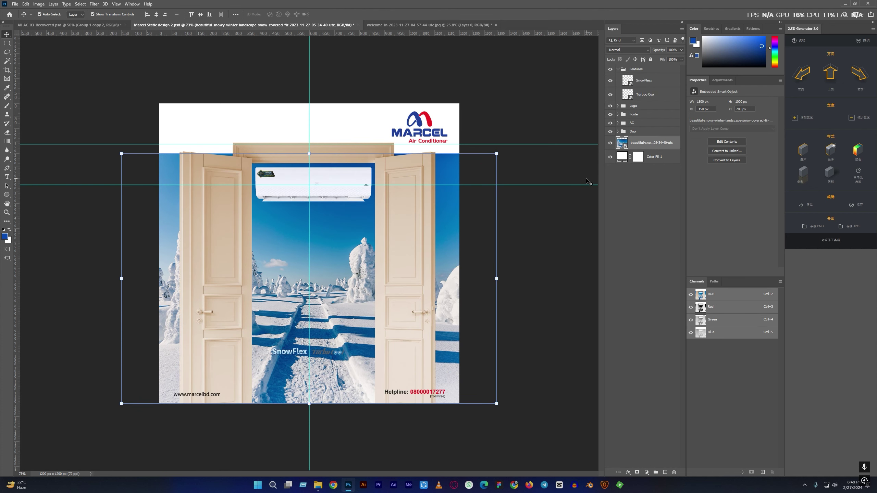
left_click(627, 198)
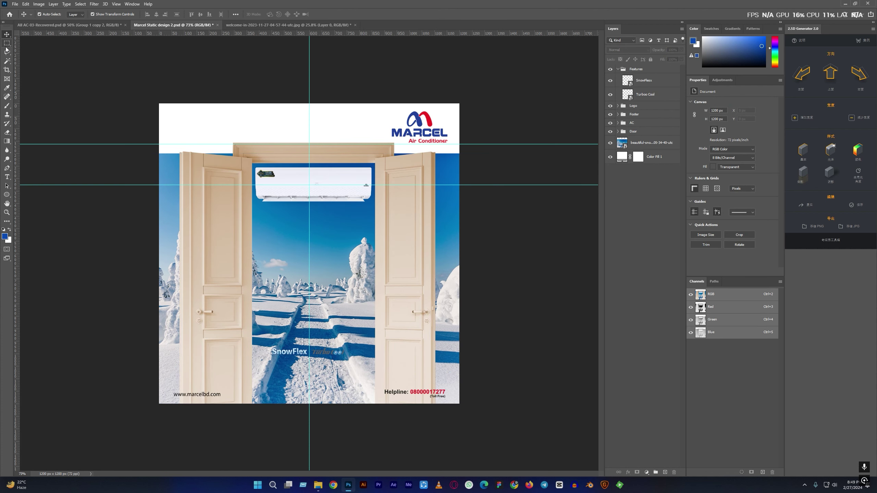
left_click(632, 145)
key("m")
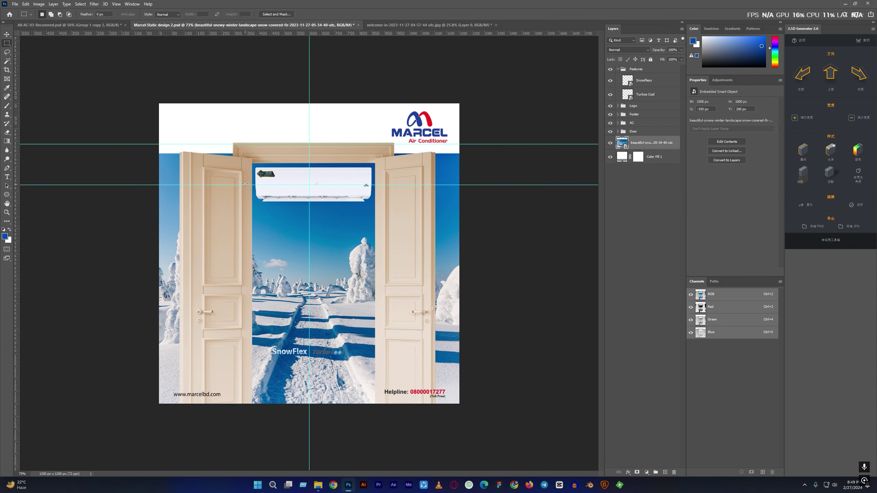
left_click_drag(248, 160, 377, 407)
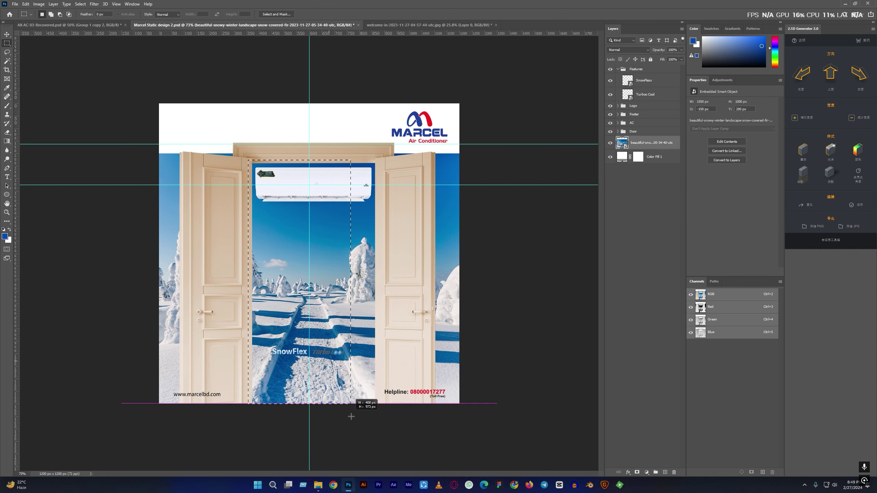
left_click(638, 472)
left_click(628, 432)
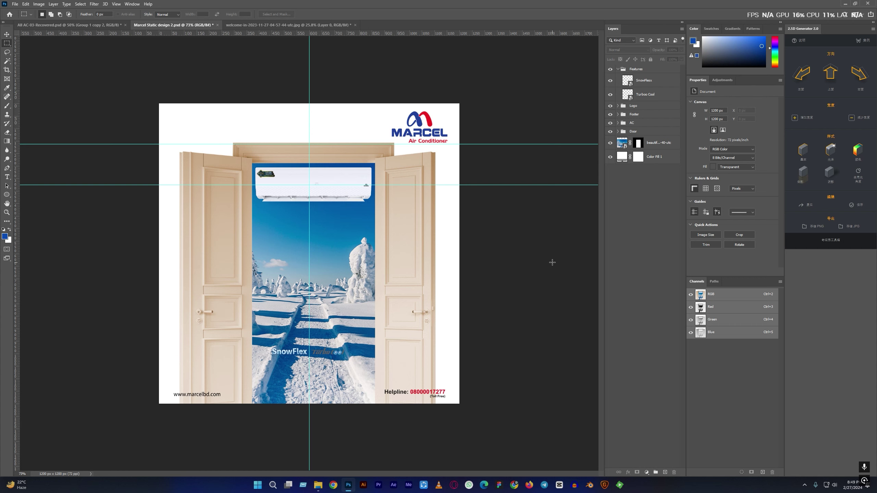
- Discard the snow layer's mask and narrow the snow image from both sides
left_click(651, 143)
left_click_drag(638, 147, 674, 471)
key("ctrl+t")
left_click_drag(121, 279, 170, 278)
left_click_drag(493, 291, 460, 291)
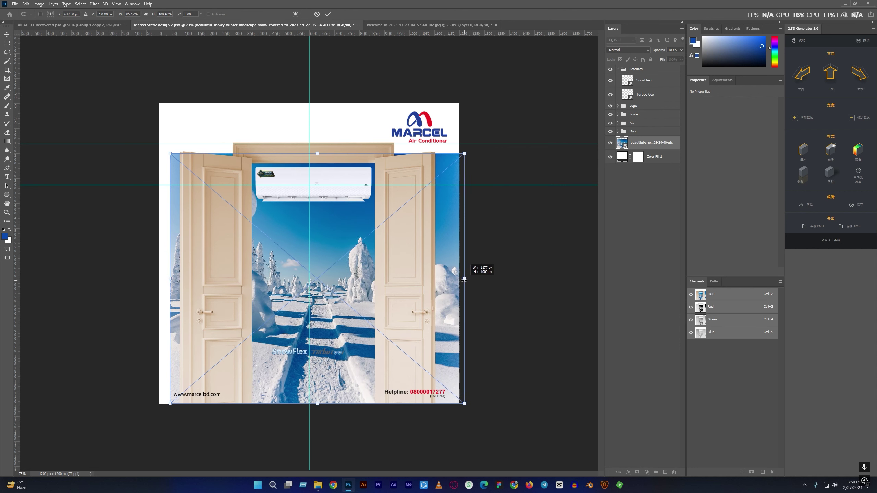
left_click_drag(170, 278, 177, 278)
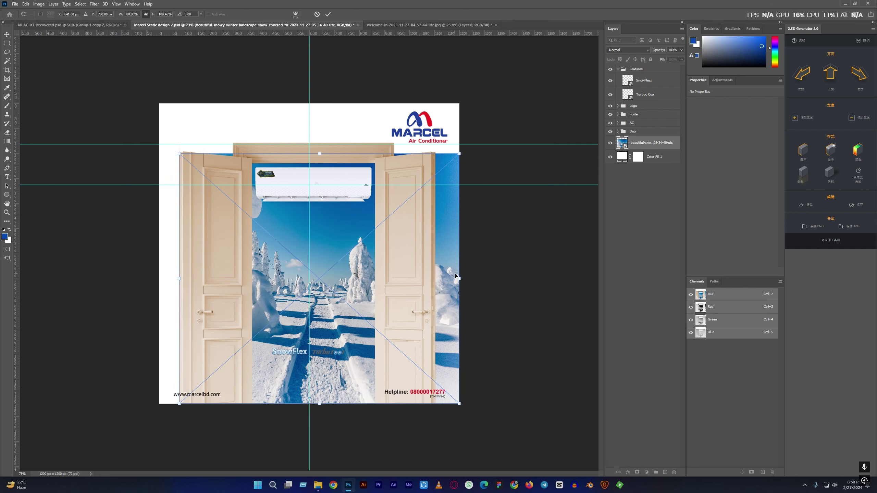
left_click_drag(459, 279, 435, 279)
key("Return")
- Widen the snow image slightly and mask it to the door opening again
key("m")
key("ctrl+t")
left_click_drag(179, 278, 174, 279)
key("Return")
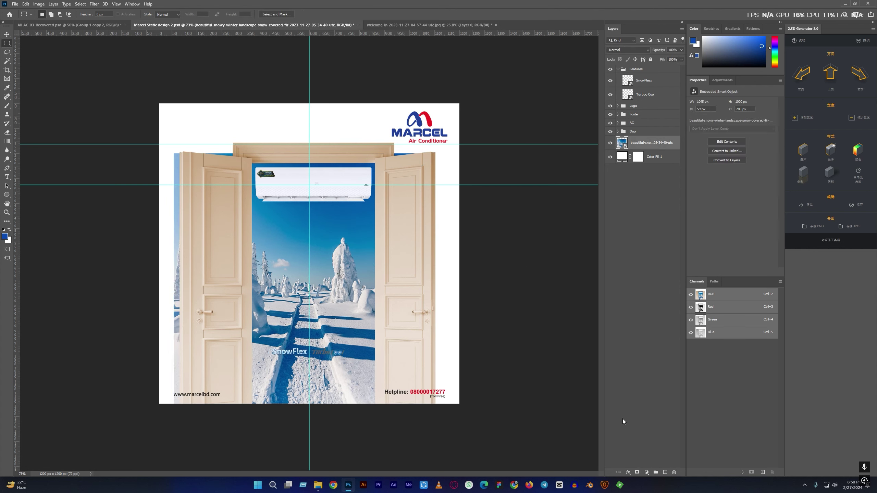
left_click_drag(245, 158, 381, 405)
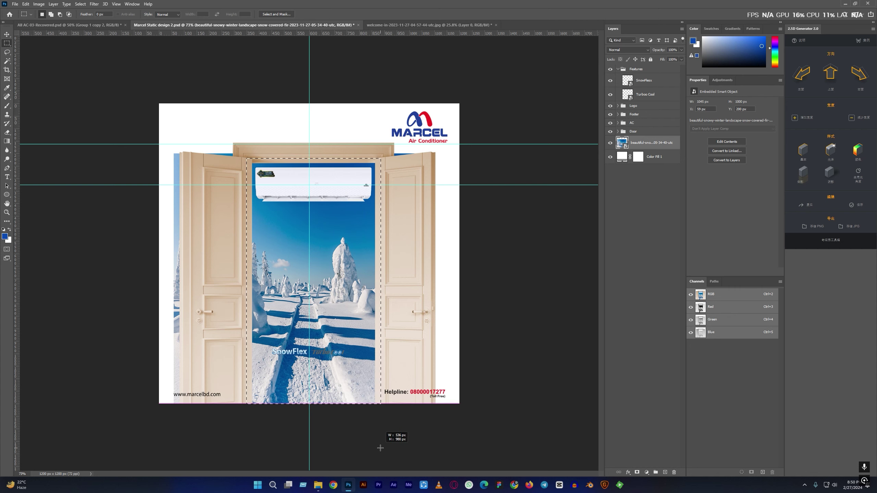
left_click(638, 472)
left_click(645, 192)
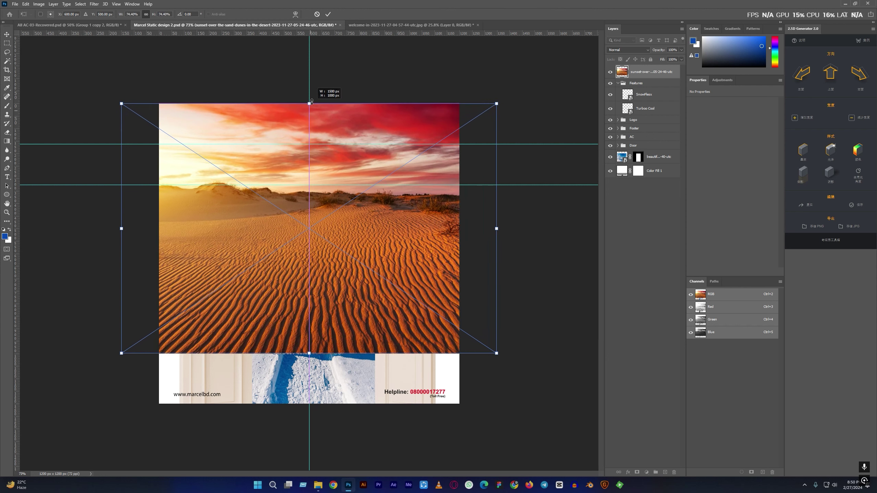
- Commit the sunset dunes image, place its layer below the snow layer, and zoom in
key("Return")
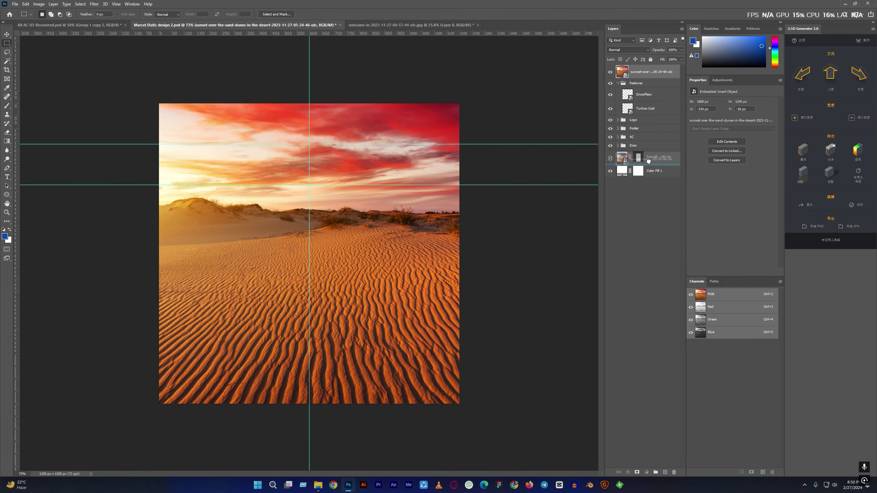
left_click_drag(649, 72, 650, 164)
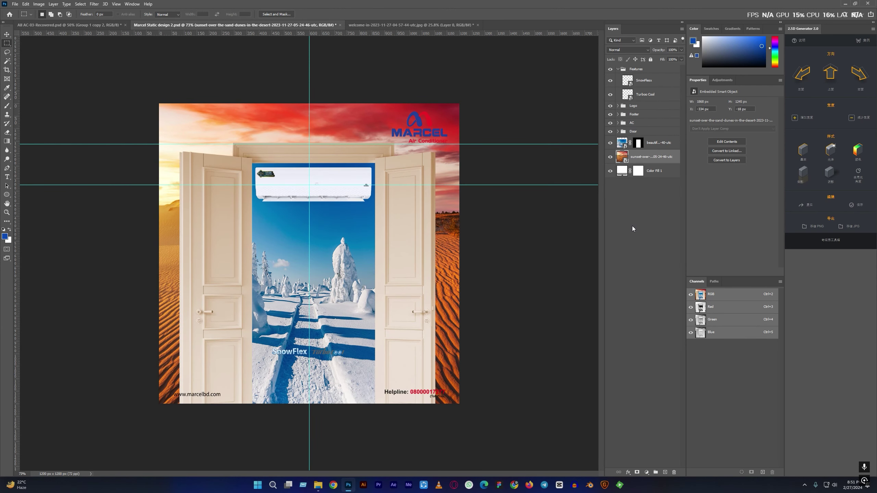
key("ctrl+plus")
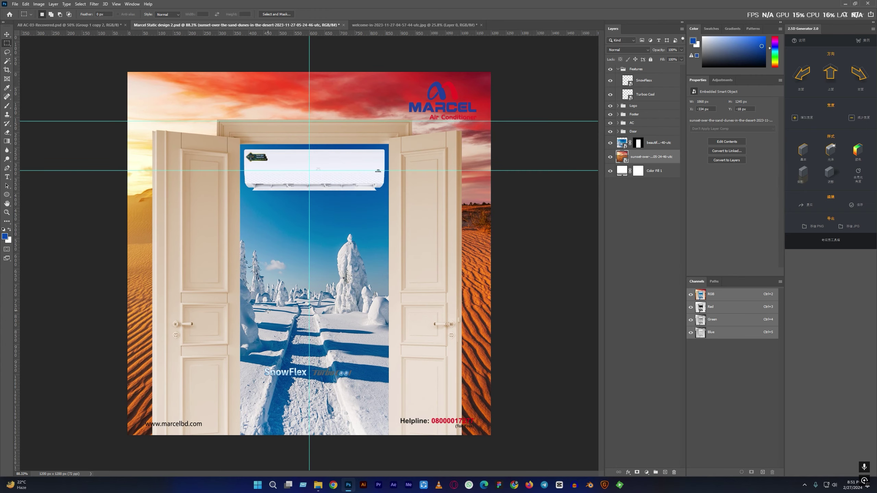
key("alt+Tab")
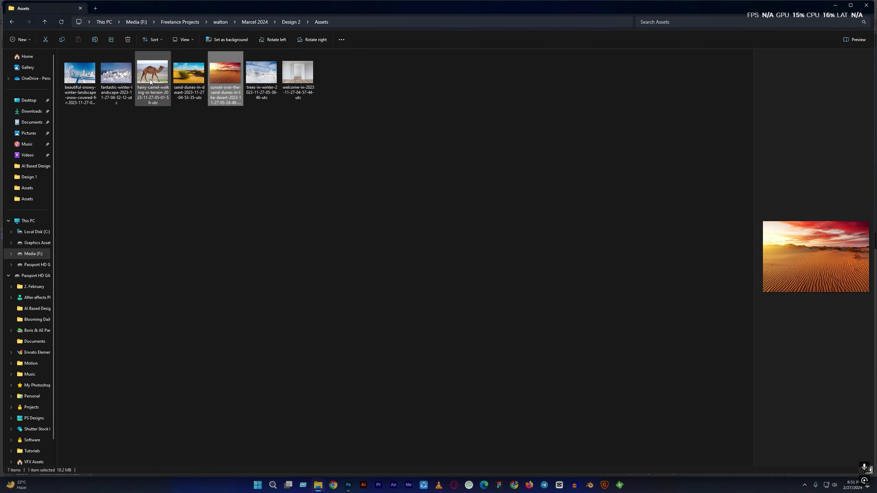
left_click(253, 80)
key("alt+Tab")
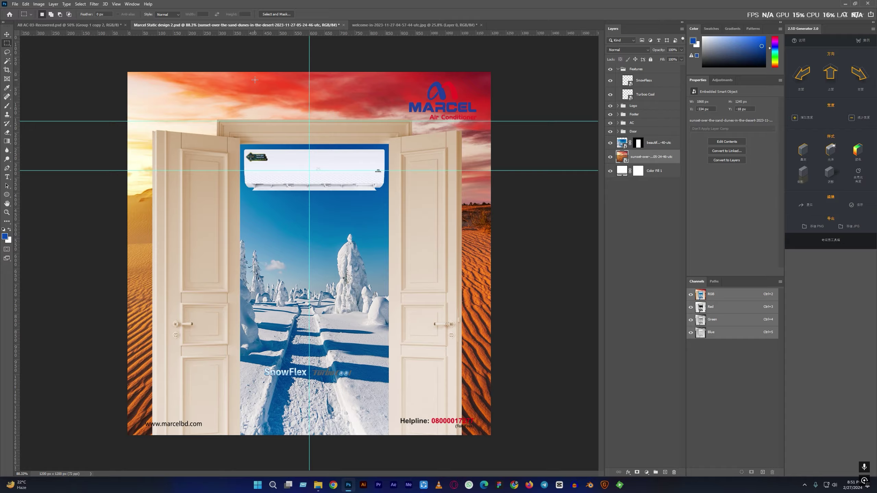
key("alt+Tab")
left_click(119, 80)
key("alt+Tab")
key("ctrl+]")
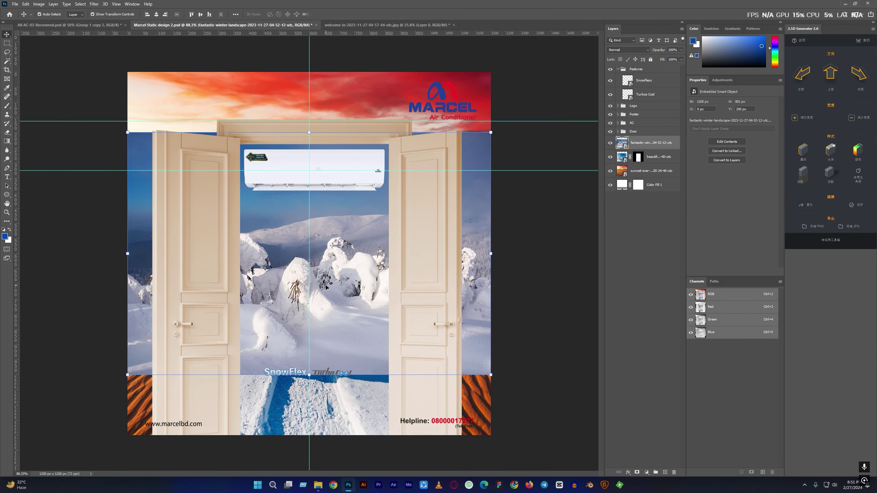
left_click_drag(331, 279, 337, 290)
left_click_drag(133, 263, 201, 263)
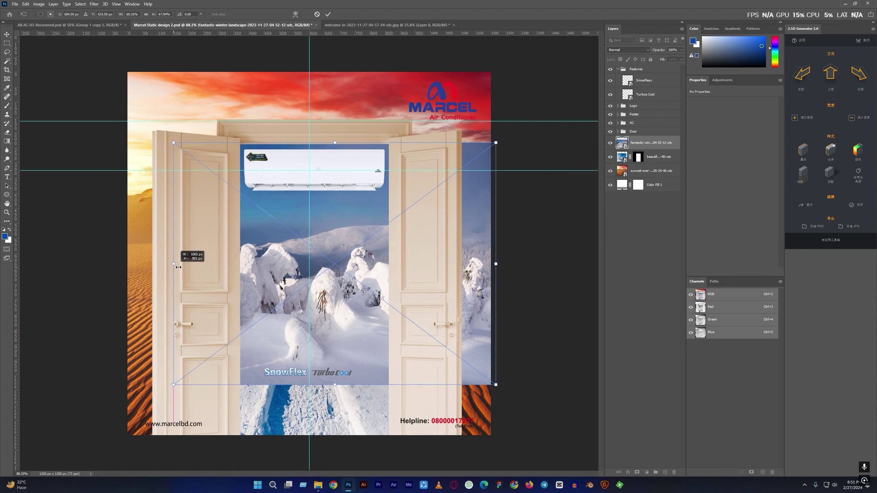
mouse_move(496, 263)
left_mouse_down()
mouse_move(450, 268)
mouse_move(469, 288)
left_mouse_up()
left_click_drag(328, 385, 337, 423)
key("Return")
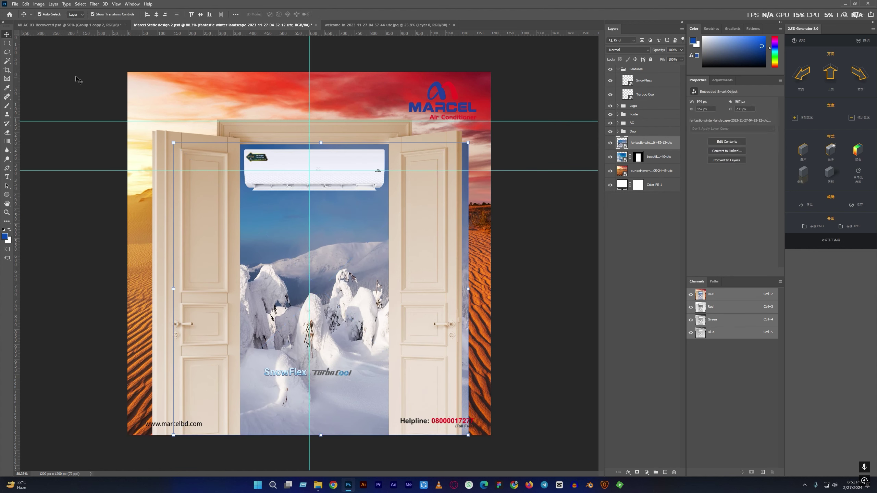
key("m")
left_click_drag(231, 141, 394, 436)
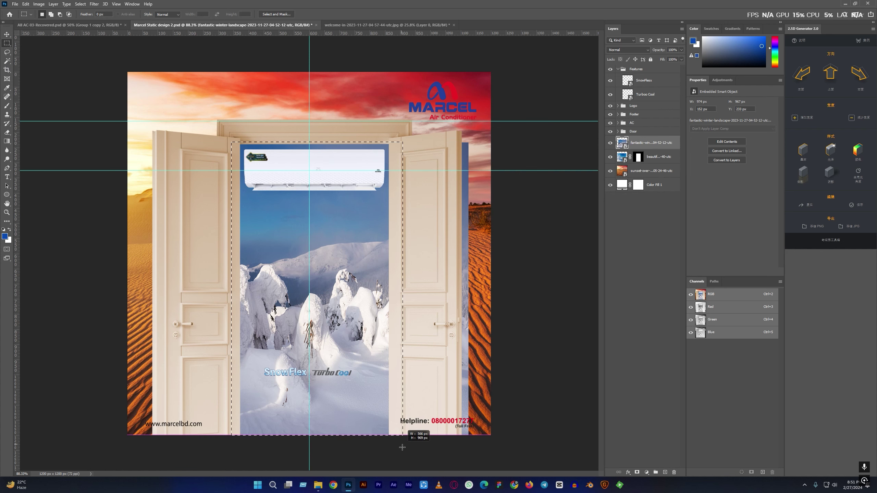
left_click(637, 472)
left_click(610, 142)
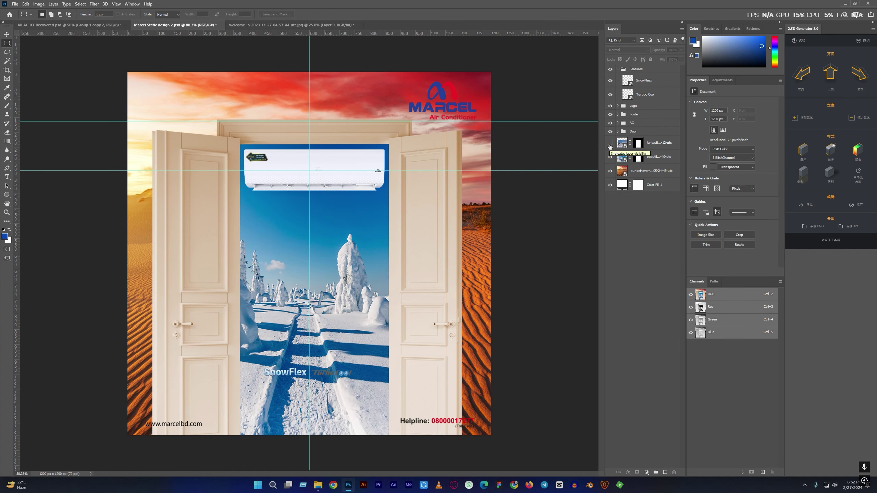
key("alt+Tab")
left_click(266, 78)
key("alt+Tab")
left_click(81, 28)
left_click(199, 26)
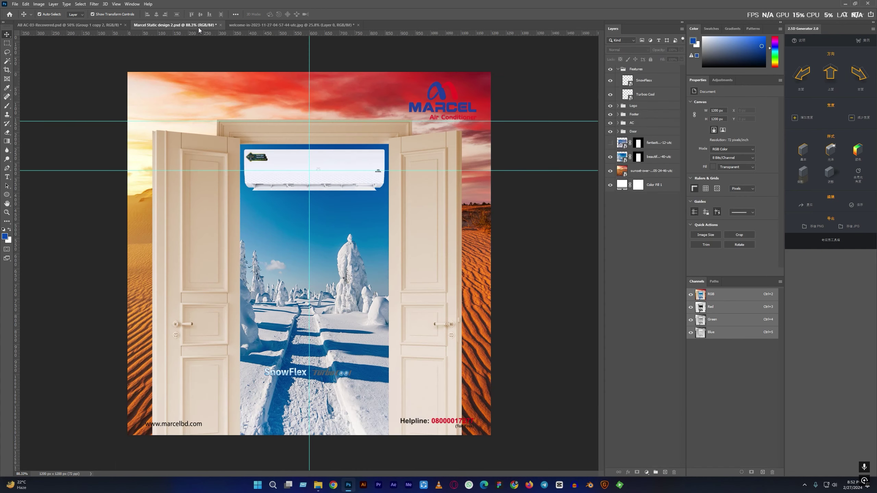
key("alt+Tab")
key("alt+Left")
key("alt+Left")
key("alt+Left")
key("alt+Left")
- Find the Airflow image in the Assets folder and open Airflow.psd as its own document
key("alt+Right")
key("alt+Right")
key("space")
key("space")
right_click(149, 76)
left_click_drag(148, 76, 319, 259)
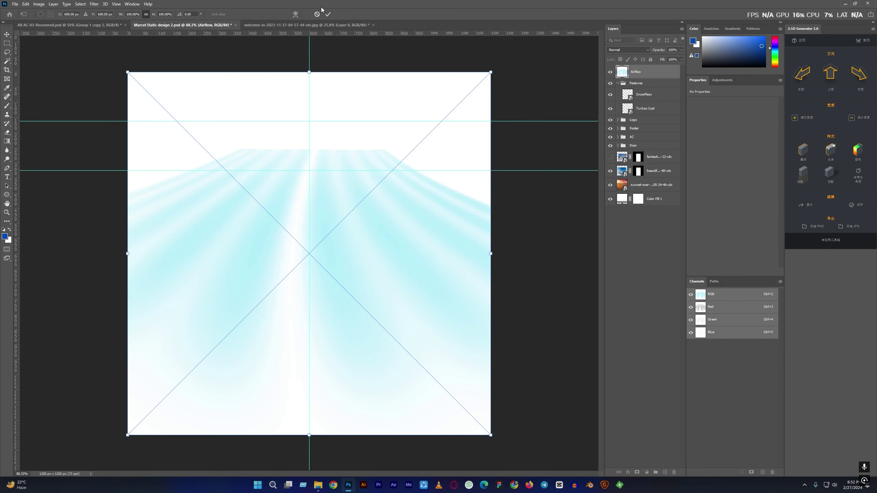
left_click(316, 13)
key("alt+Tab")
right_click(170, 74)
left_click(187, 103)
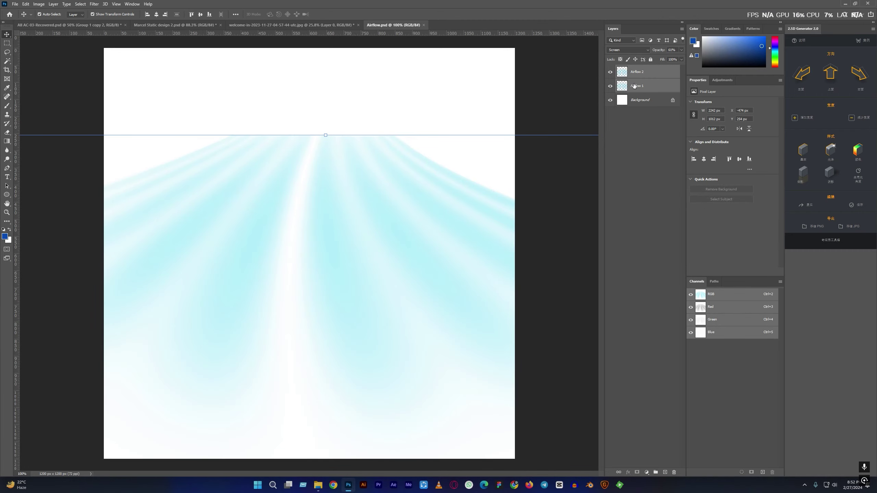
- Bring the Airflow 2 rays into the Marcel design and scale them wide beneath the AC unit
left_click_drag(637, 72, 152, 19)
left_click_drag(171, 49, 319, 260)
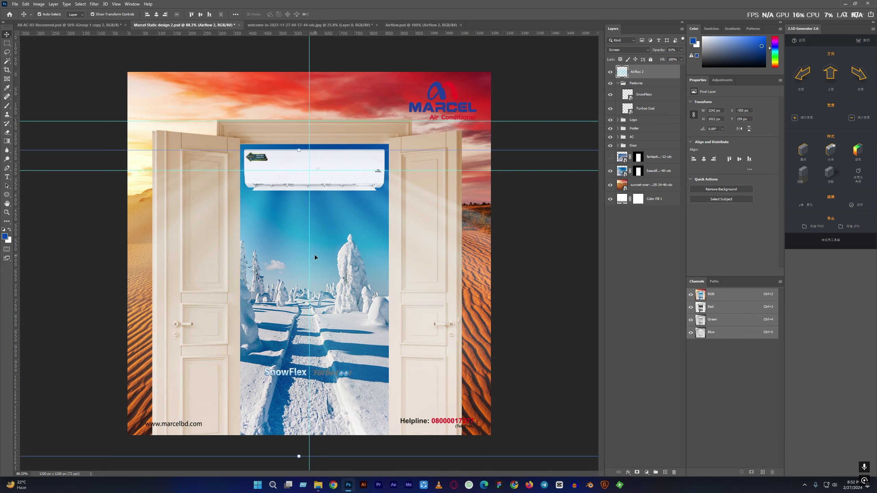
key("ctrl+t")
mouse_move(302, 293)
left_mouse_down()
mouse_move(307, 208)
mouse_move(323, 206)
left_mouse_up()
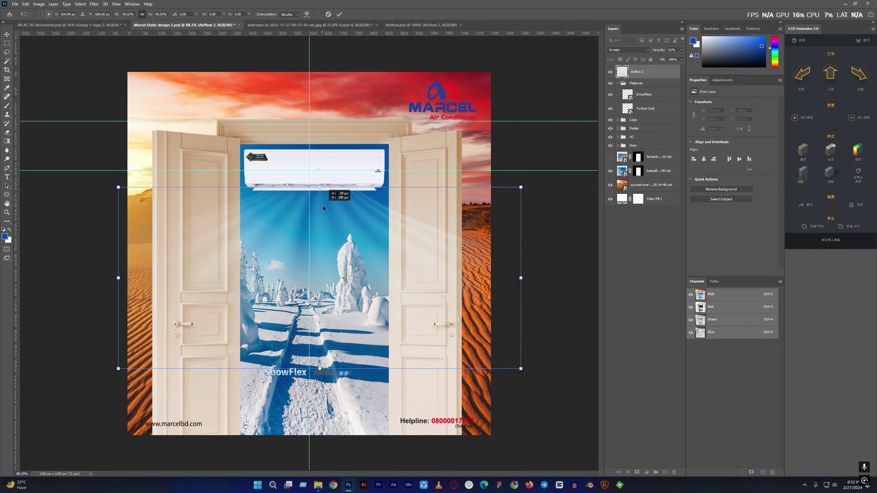
left_click_drag(529, 277, 552, 276)
left_click_drag(119, 277, 106, 282)
left_click_drag(342, 227, 348, 236)
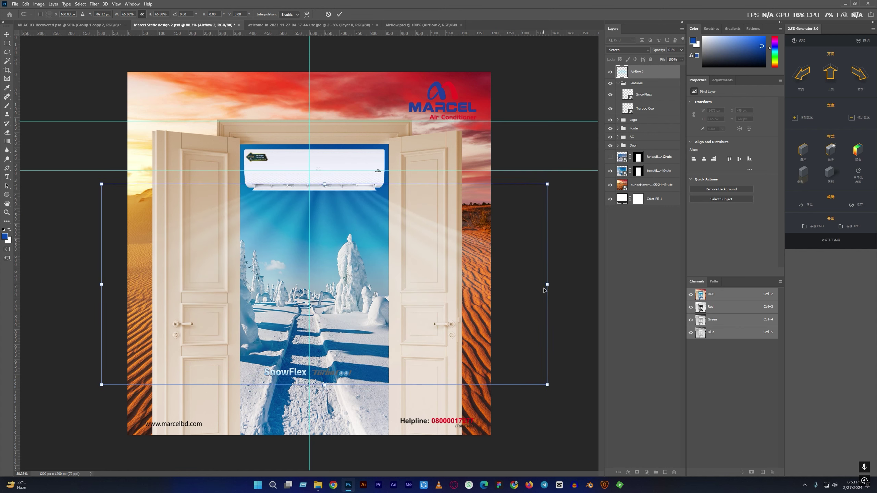
left_click_drag(348, 236, 337, 242)
key("Return")
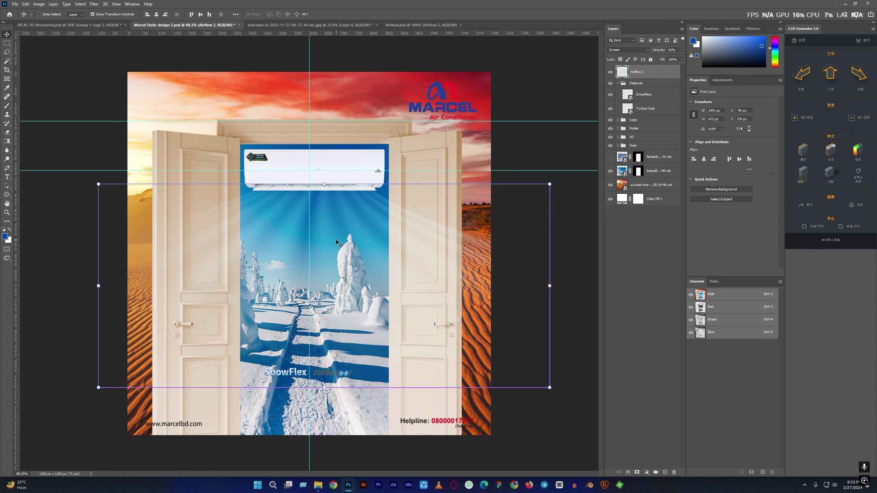
- Duplicate the airflow rays, merge both copies into one layer, and move it lower in the stack
key("ctrl+j")
key("alt+shift+bracketleft")
right_click(654, 112)
left_click(666, 278)
left_click_drag(637, 74, 642, 142)
left_click(644, 218)
key("ctrl+0")
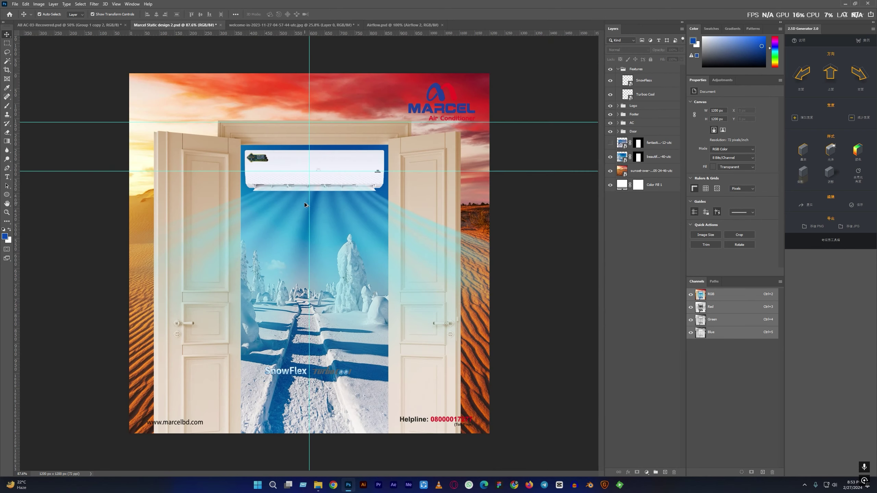
key("alt+Tab")
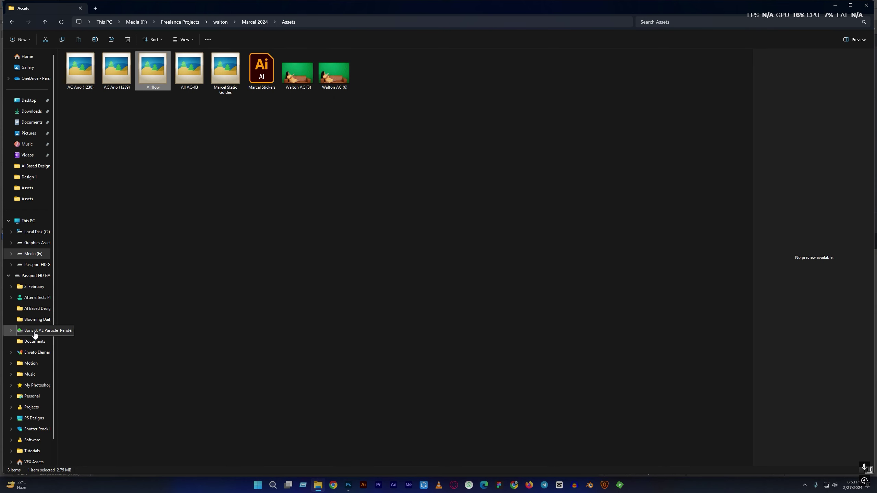
- Drag OpticsPlus_Snow_Overlay_01 from My Photoshop Assets' Snow overlays folder onto the design
left_click(35, 385)
double_click(87, 96)
key("alt+Left")
double_click(93, 74)
left_click(81, 71)
left_click(131, 70)
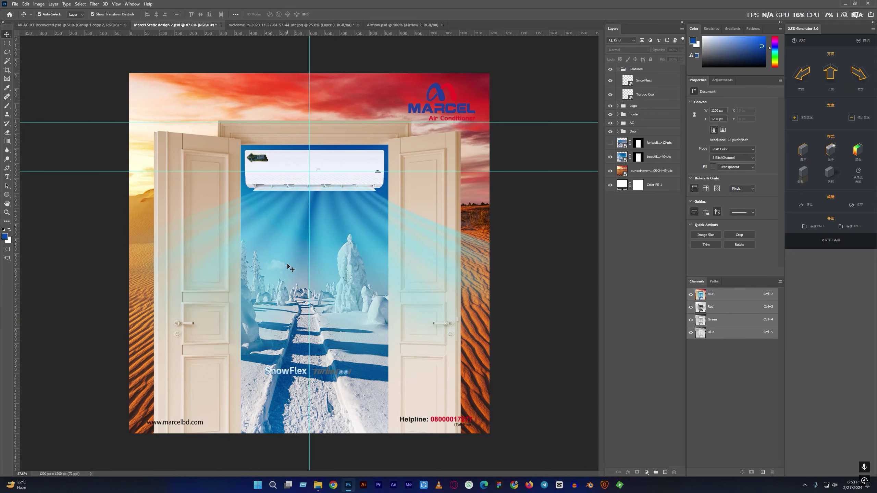
mouse_move(80, 69)
left_mouse_down()
mouse_move(319, 99)
mouse_move(309, 137)
left_mouse_up()
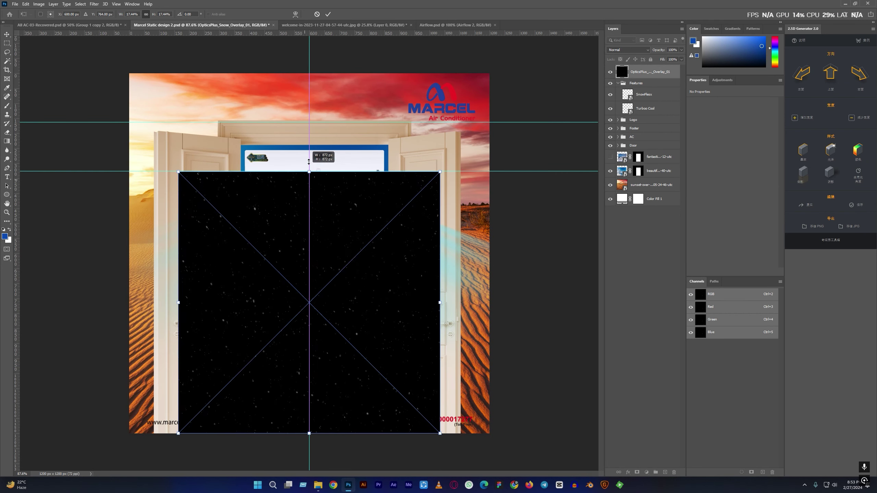
- Set the snow overlay to Screen, mask it, place it below the Door group, and duplicate it
key("Return")
left_click(646, 50)
left_click(632, 96)
left_click_drag(649, 72, 652, 113)
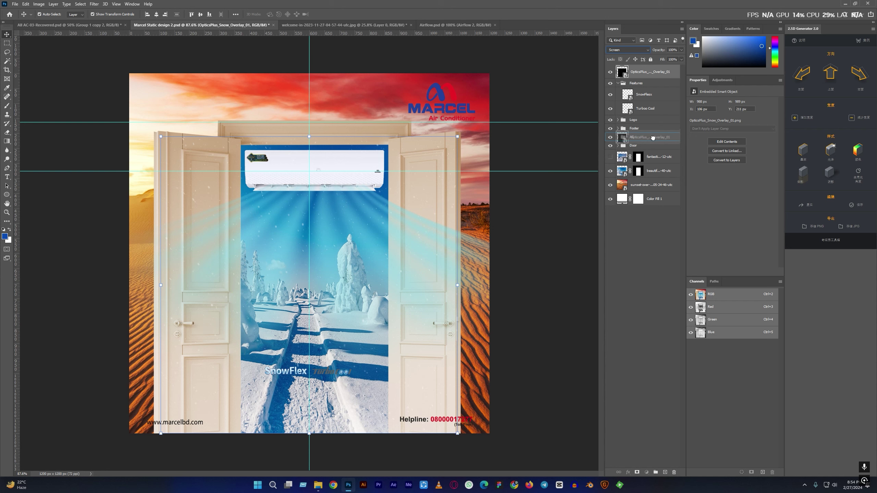
left_click_drag(651, 113, 654, 143)
left_click(7, 43)
left_click_drag(241, 145, 389, 433)
left_click(638, 472)
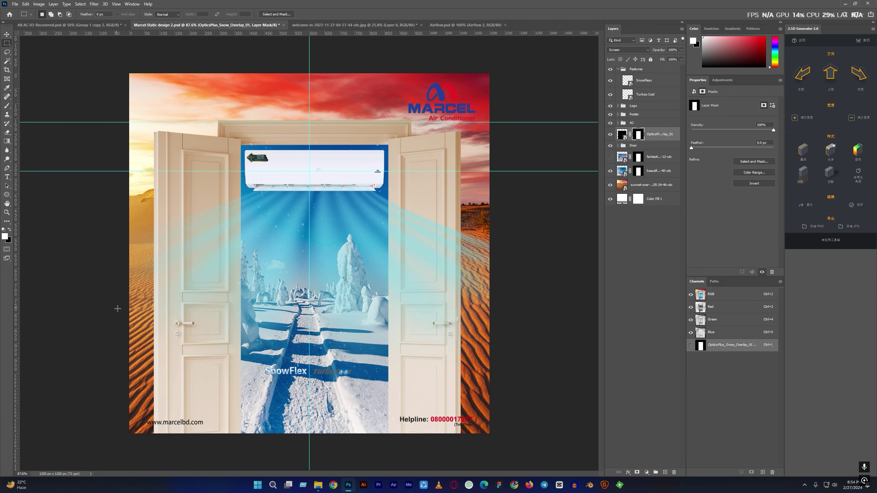
left_click_drag(648, 136, 649, 150)
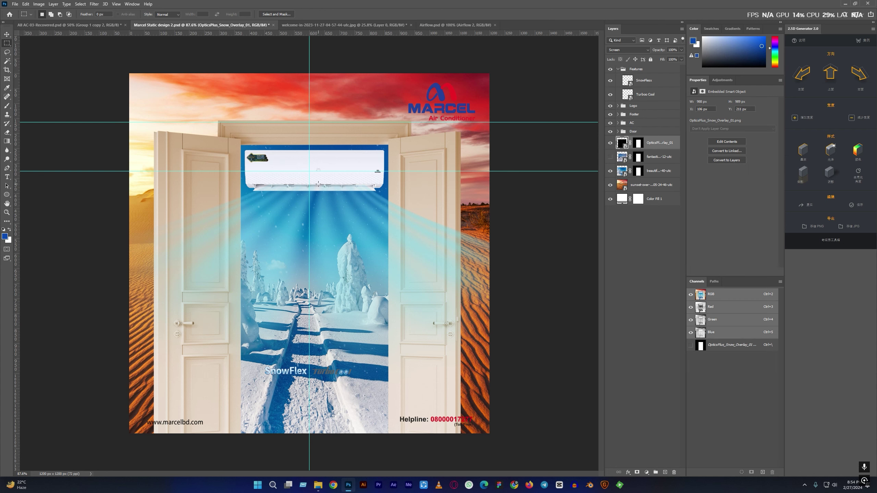
left_click(6, 33)
left_click_drag(294, 152, 293, 154)
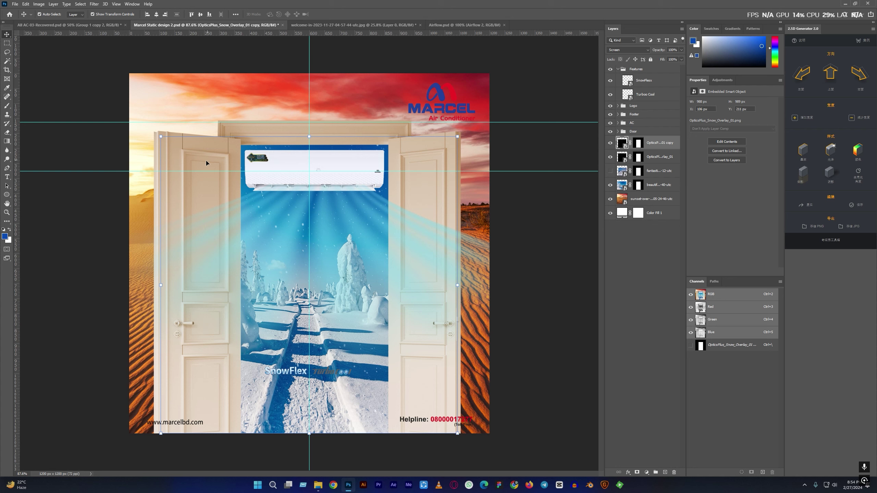
left_click(587, 313)
- Give the desert sunset background a subtle Gaussian Blur and enlarge it from its top edge
left_click(648, 199)
left_click(94, 4)
left_click(197, 115)
left_click_drag(409, 220, 396, 219)
left_click(473, 127)
key("ctrl+t")
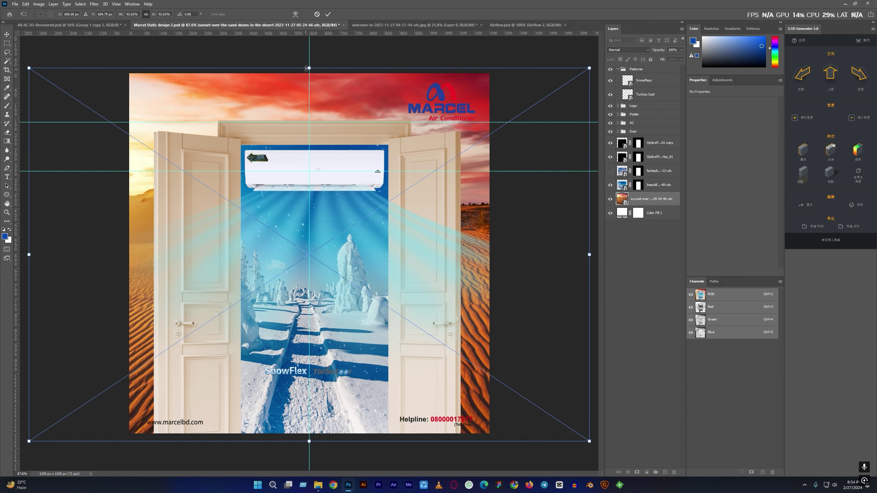
left_click_drag(309, 36, 314, 32)
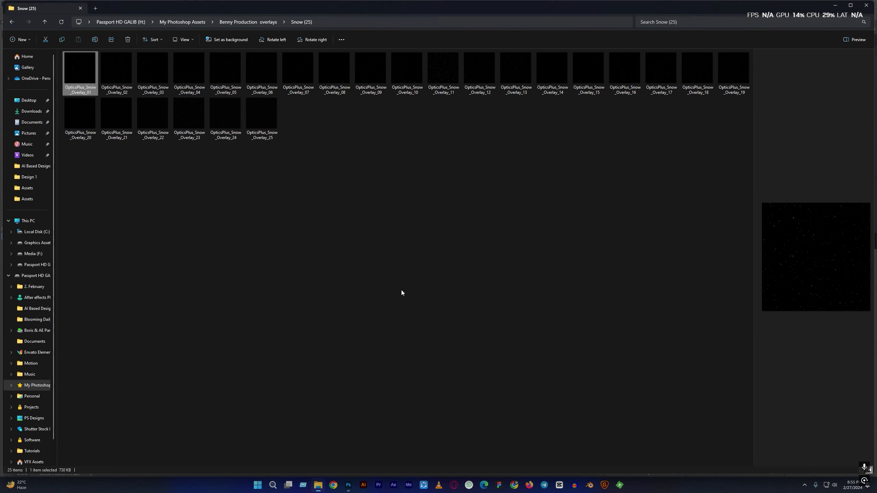
- Preview skies in the Sky Overlays folder and pick the Skies (97) sunset sky
double_click(82, 228)
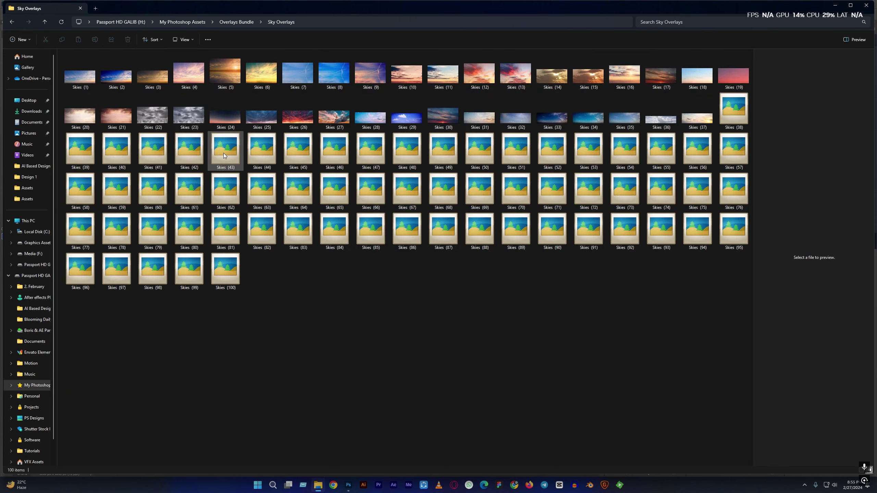
left_click(549, 163)
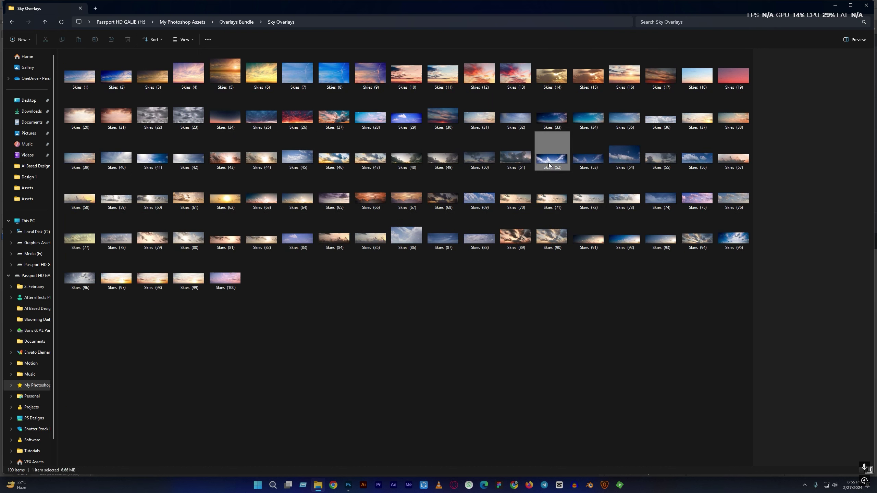
left_click(581, 161)
left_click(616, 161)
left_click(696, 204)
left_click(114, 278)
- Place Skies (97) across the top of the design, move it below the doors, and mask it
key("alt+Tab")
mouse_move(204, 243)
left_mouse_down()
mouse_move(303, 231)
mouse_move(342, 131)
left_mouse_up()
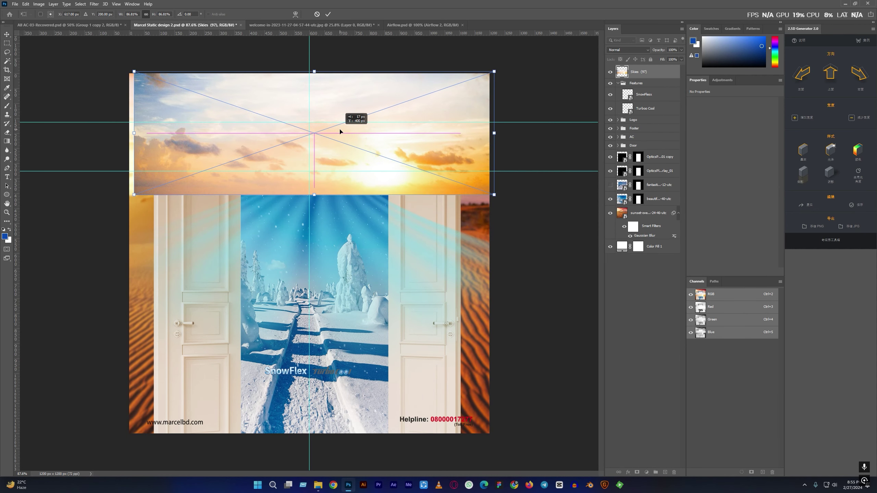
left_click_drag(490, 133, 496, 132)
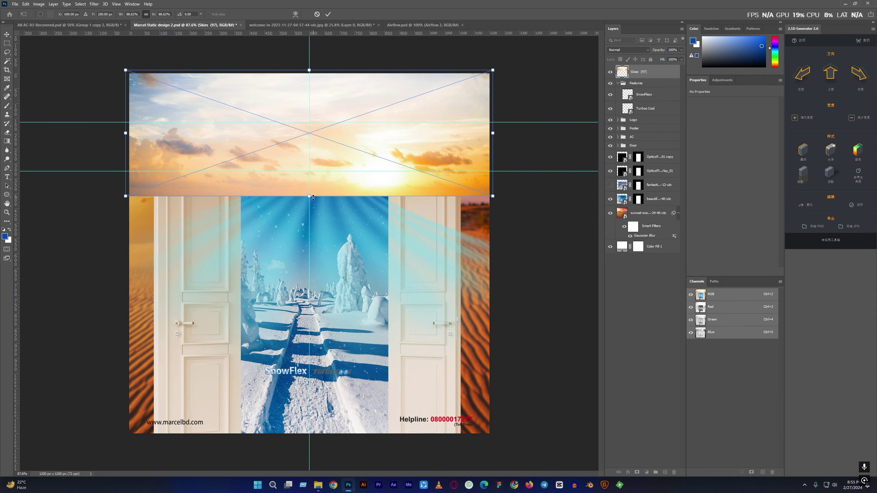
left_click_drag(328, 196, 326, 172)
key("Return")
left_click_drag(639, 72, 639, 193)
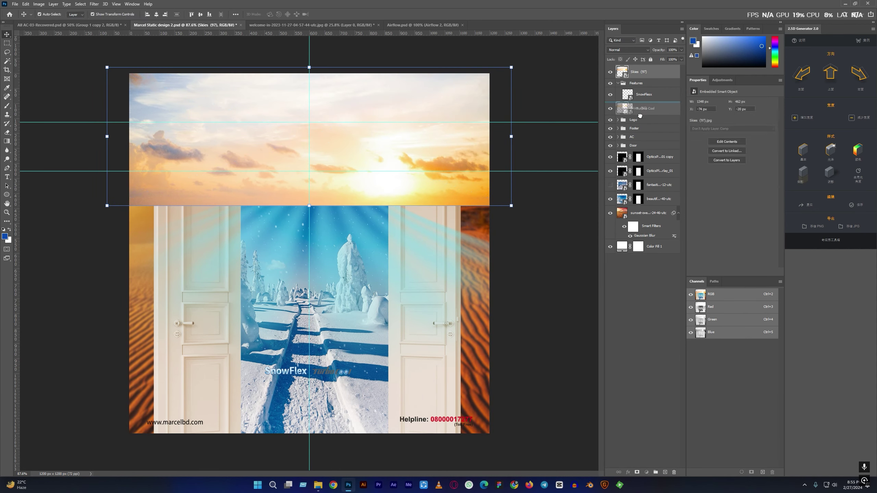
left_click(637, 472)
key("b")
key("d")
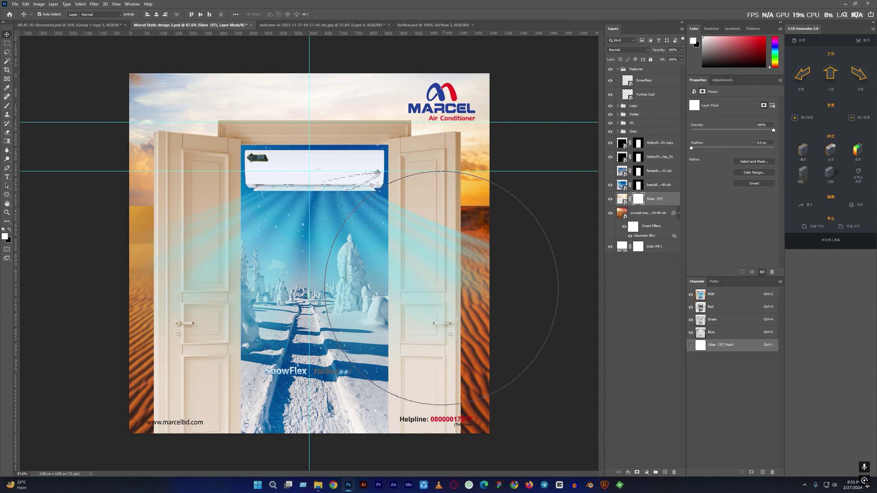
- Paint black on the sky mask to hide its lower edge along the horizon
key("x")
key("bracketright")
key("bracketright")
left_click_drag(480, 199, 132, 198)
key("x")
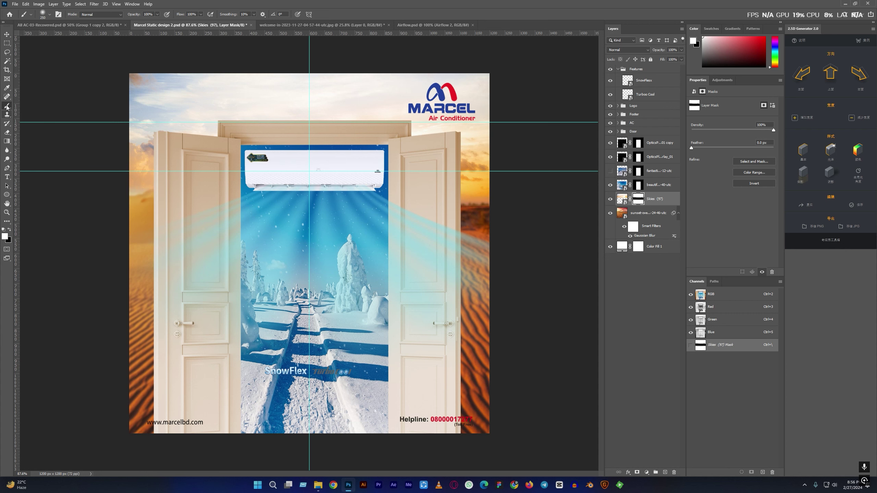
left_click(6, 34)
- Add a Hue/Saturation adjustment clipped to the desert layer, keeping the orange sand uncolorized
left_click(649, 213)
left_click(647, 472)
left_click(663, 409)
left_click(731, 272)
left_click(726, 165)
left_click_drag(740, 129, 692, 130)
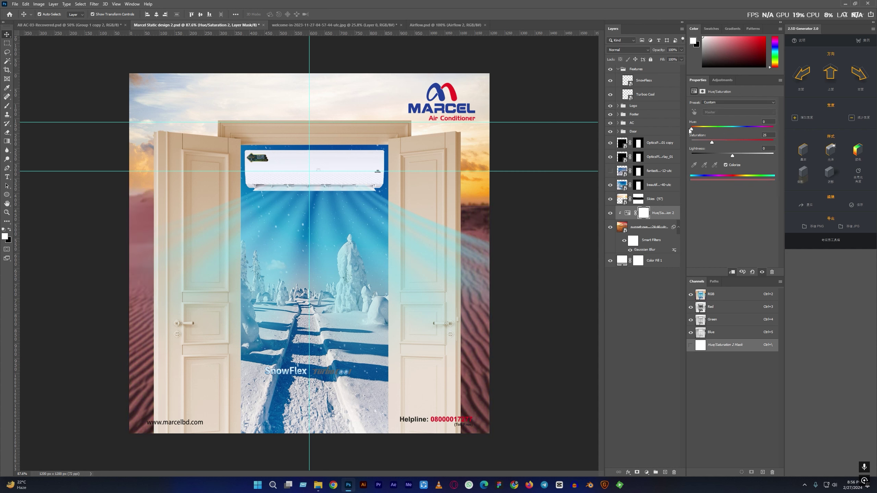
left_click(725, 164)
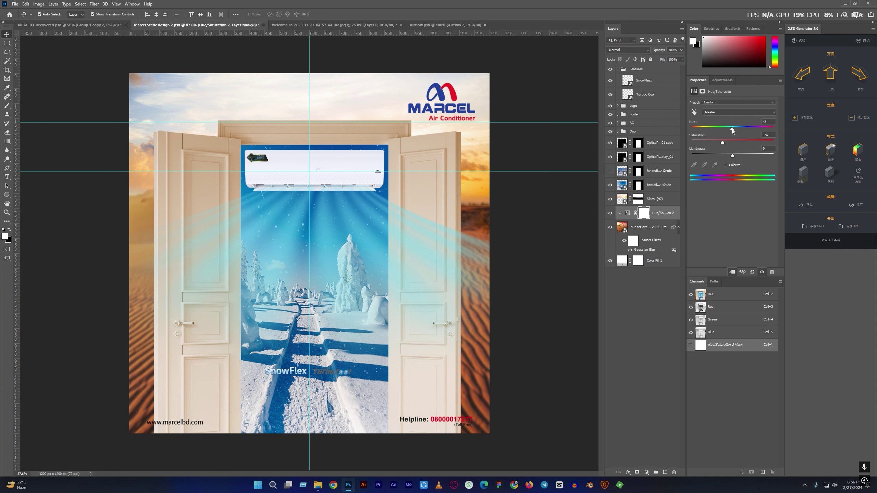
- Paint black on the sky mask to blend its right edge into the horizon
left_click(638, 198)
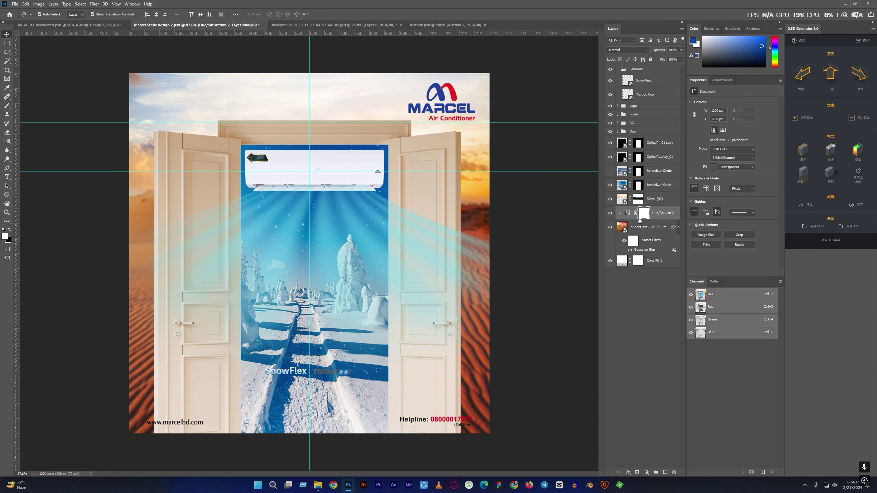
scroll(466, 229, "up", 2)
key("b")
key("x")
left_click_drag(450, 227, 429, 229)
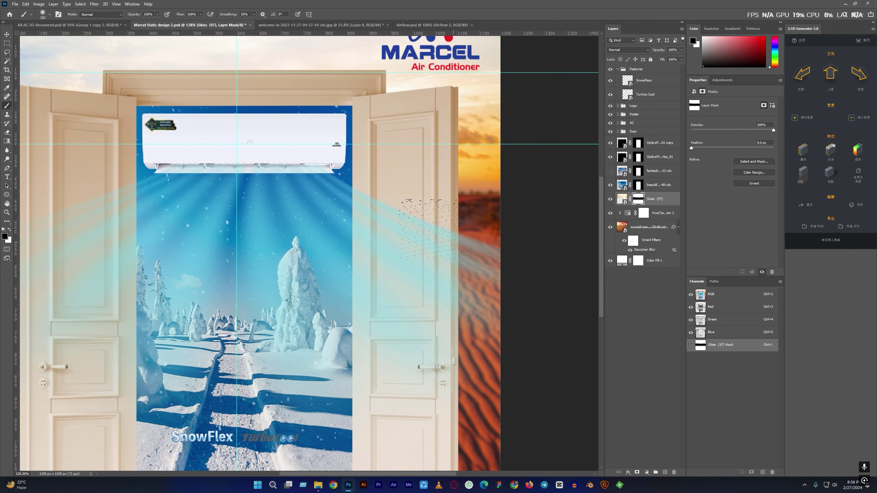
- Add a Hue/Saturation adjustment clipped to the Skies (97) layer only
key("ctrl+u")
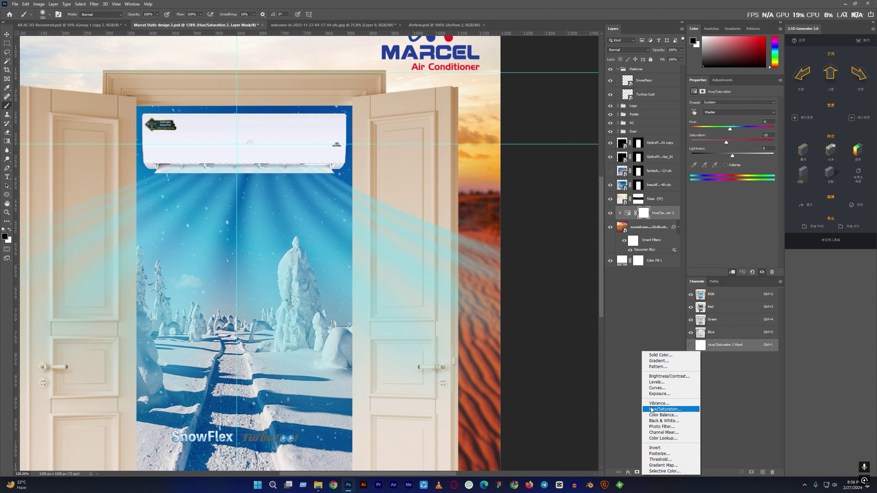
key("ctrl+bracketright")
key("ctrl+alt+g")
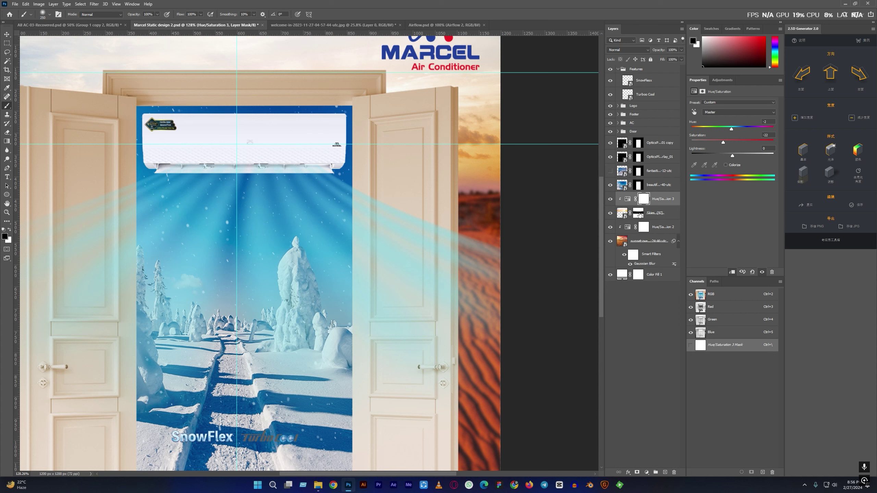
left_click(640, 215)
key("v")
key("b")
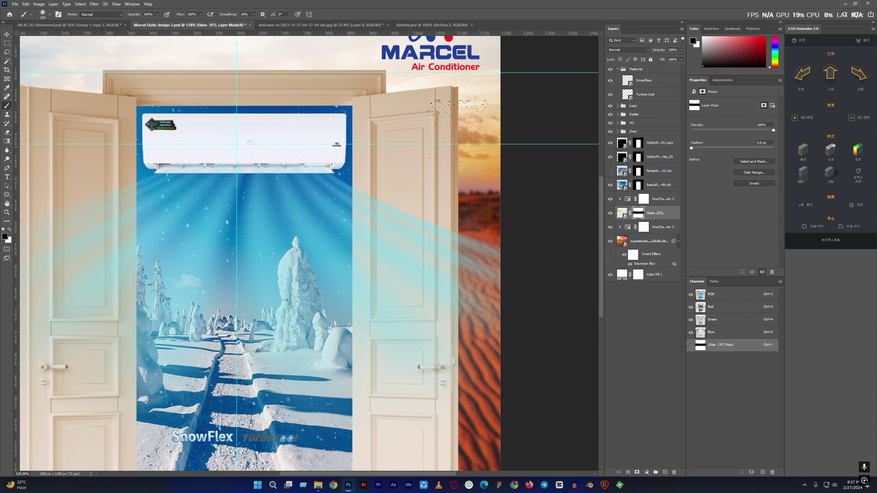
key("bracketleft")
- Move the sky down slightly and stretch it taller
left_click(622, 213)
key("v")
scroll(279, 113, "down", 3)
left_click_drag(279, 107, 279, 113)
key("ctrl+t")
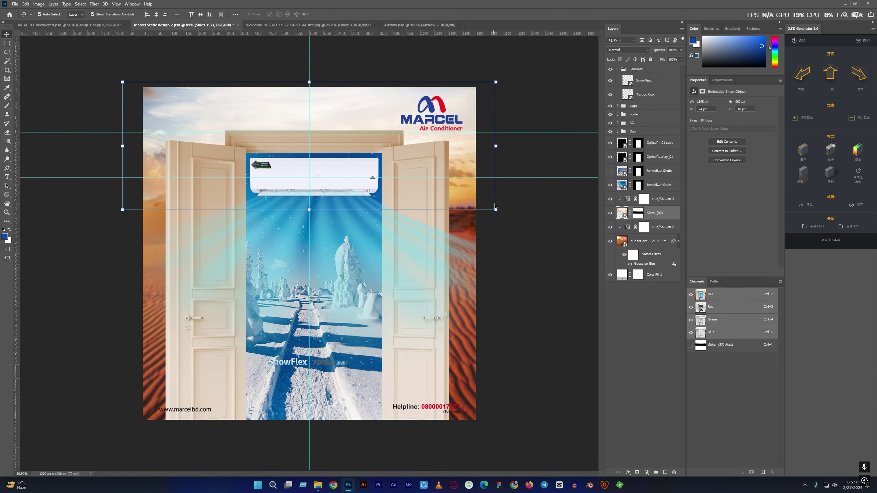
left_click_drag(309, 209, 310, 226)
key("Return")
- Paint on the sky mask with a large brush to hide sky beside the right door
key("ctrl+backslash")
key("b")
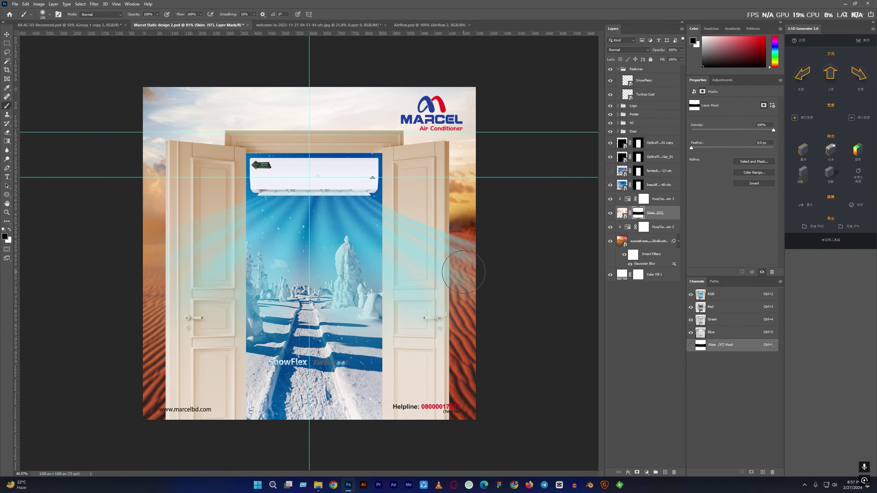
key("bracketright")
key("bracketright")
key("bracketright")
left_click(496, 290)
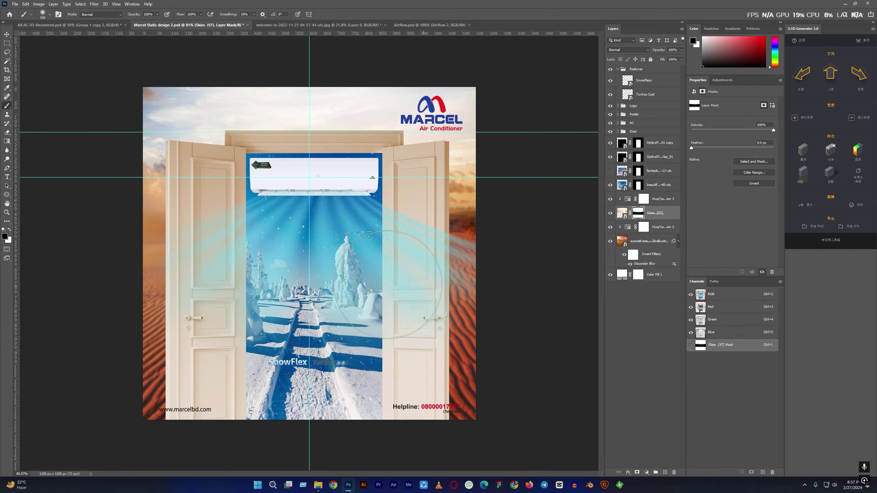
- Apply a 2.8 px Gaussian Blur to the Skies smart object
left_click(621, 213)
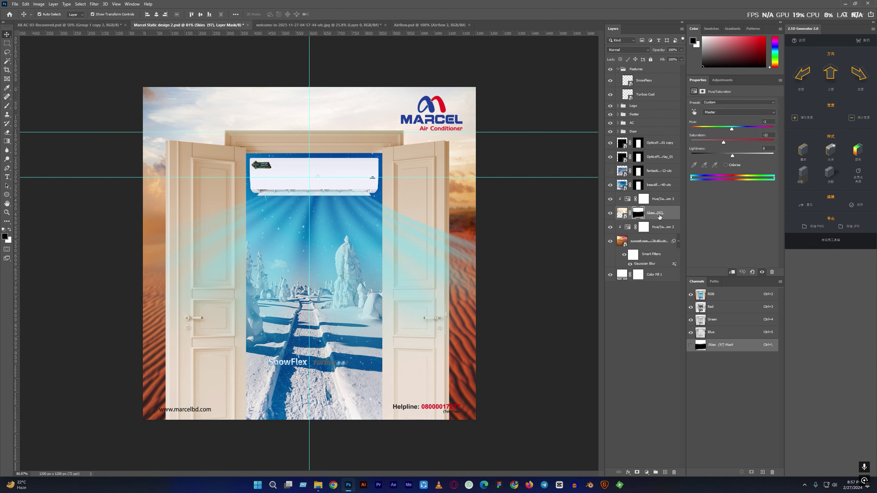
left_click(93, 4)
left_click(193, 111)
left_click(474, 126)
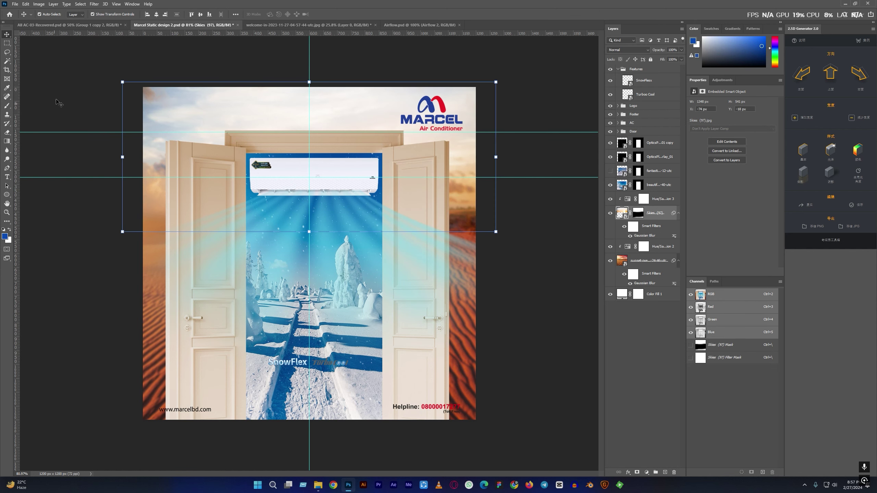
left_click(47, 115)
left_click(726, 165)
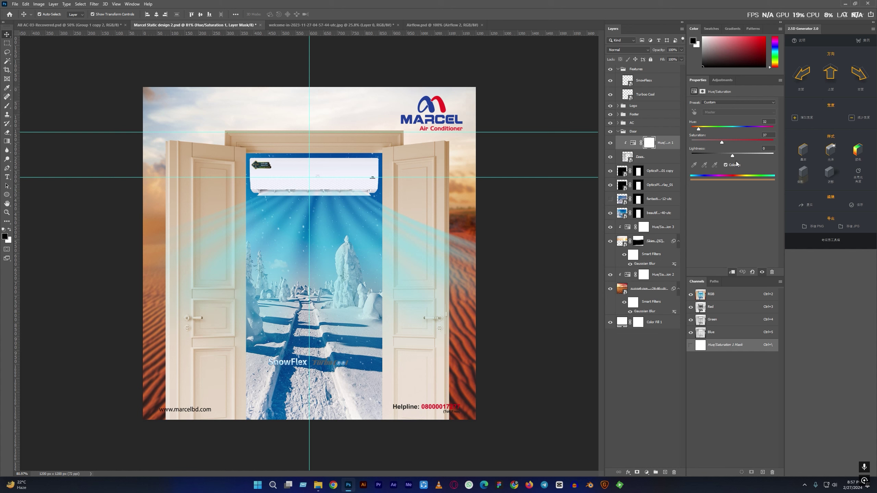
- Add a colorized Hue/Saturation layer (Hue 213, Saturation 25) to the doors with an inverted mask
left_click(647, 473)
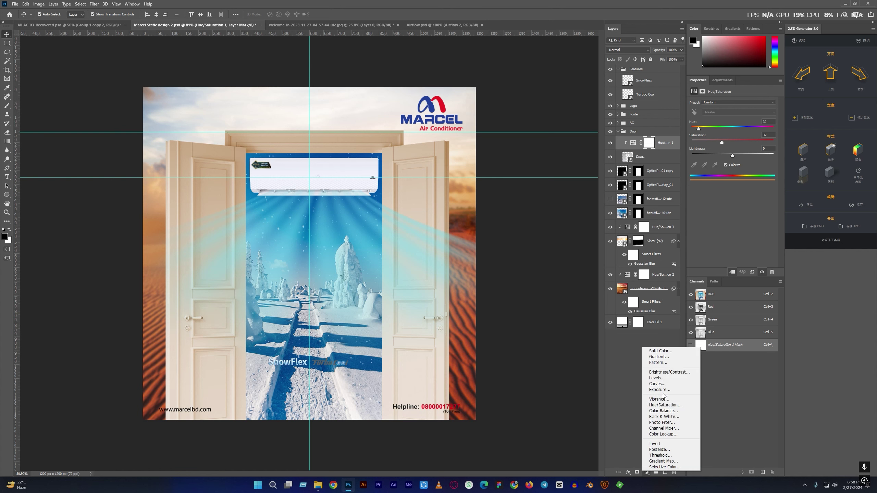
left_click(665, 405)
left_click(726, 165)
left_click_drag(692, 129, 740, 129)
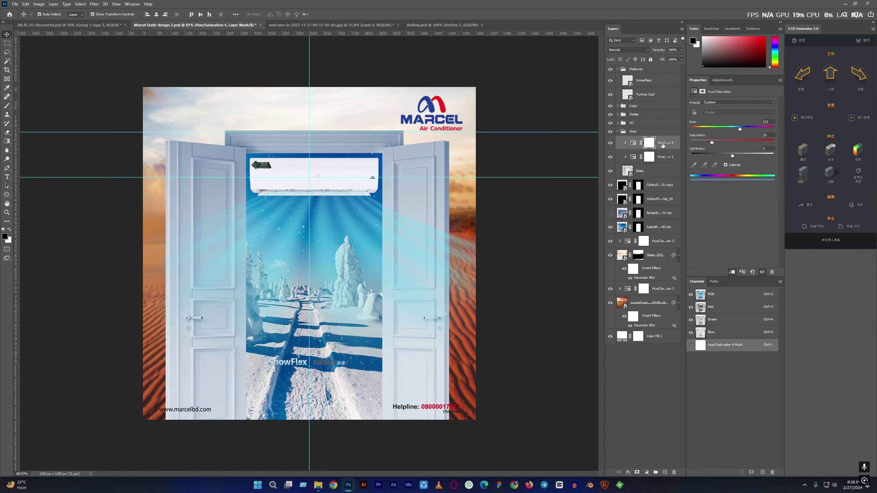
left_click(651, 143)
key("ctrl+i")
- Paint the pale-blue tint onto the top of the door frame through the mask
key("b")
scroll(363, 228, "up", 2)
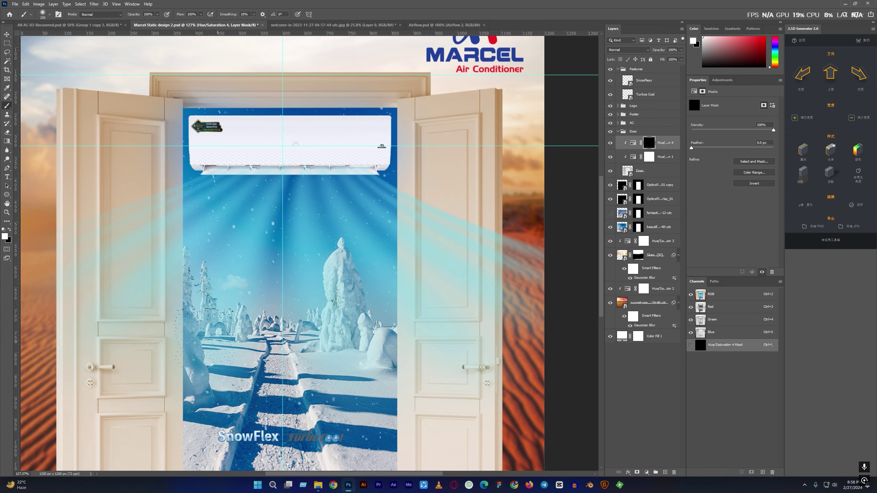
scroll(372, 228, "down", 2)
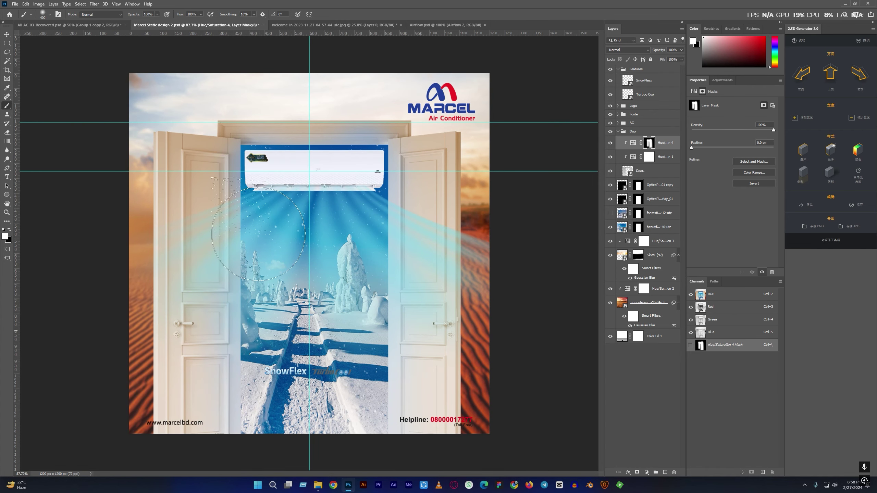
key("bracketright")
key("bracketright")
key("bracketleft")
key("bracketleft")
key("bracketleft")
left_click_drag(392, 100, 234, 108)
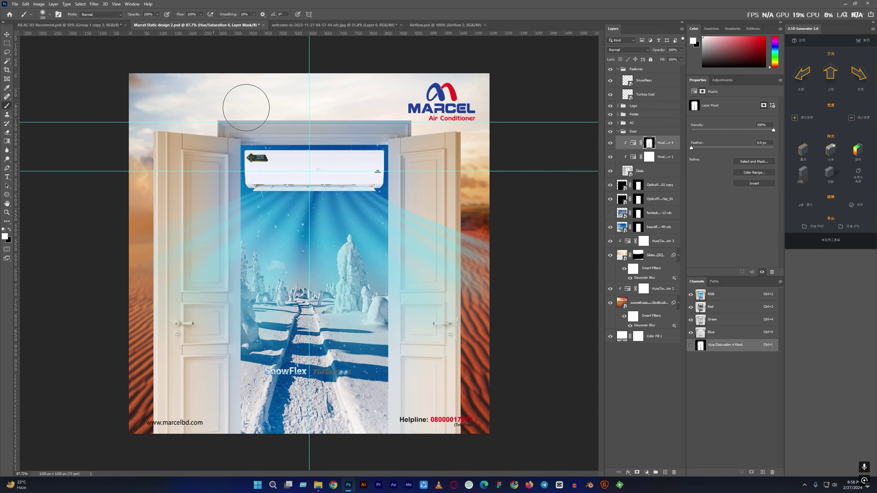
key("bracketright")
key("bracketright")
key("bracketright")
- Set Blend If sliders so the tint layer's darkest tones fade and underlying highlights show through
right_click(665, 142)
left_click(683, 147)
left_click_drag(714, 94, 571, 190)
left_click_drag(557, 310, 578, 310)
left_click_drag(642, 324, 639, 323)
left_click(701, 204)
left_click(618, 131)
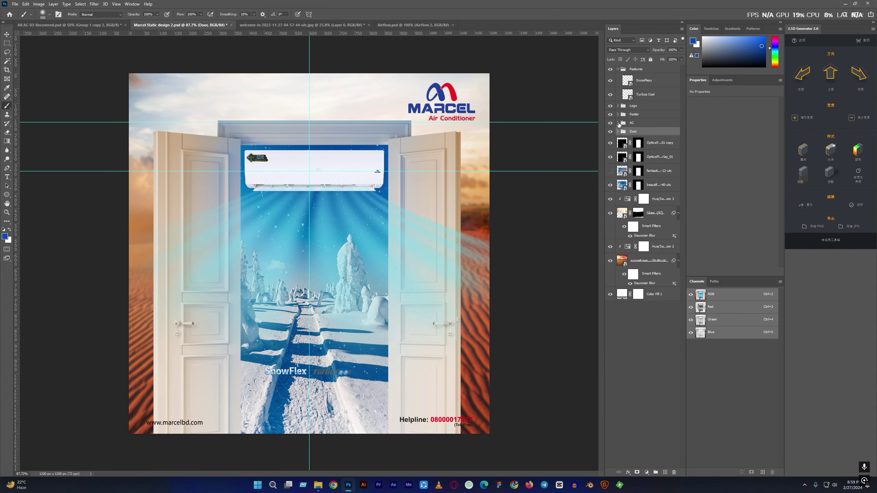
- Set the Airflow 2 copy rays to Screen blending at 83% opacity
left_click_drag(676, 57, 675, 58)
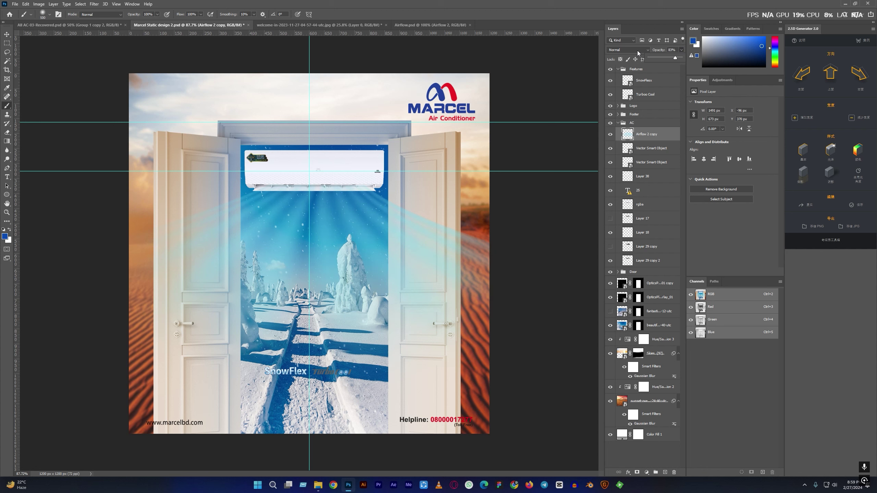
left_click(639, 50)
left_click(658, 125)
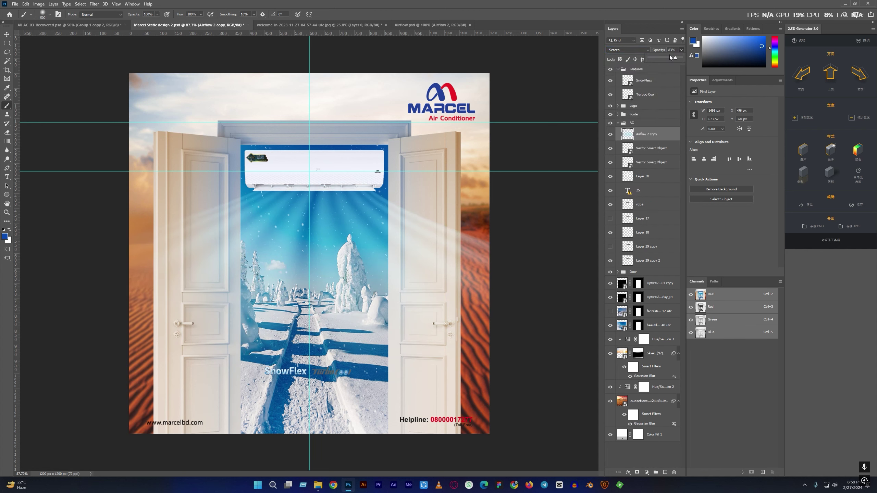
left_click_drag(674, 58, 675, 59)
- Change Layer 17 in the AC group from Multiply to Overlay blending
key("v")
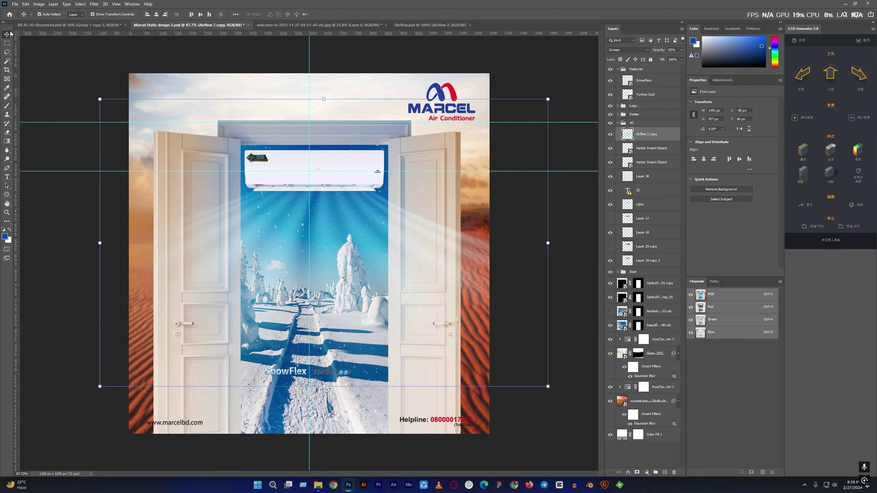
scroll(310, 199, "up", 1)
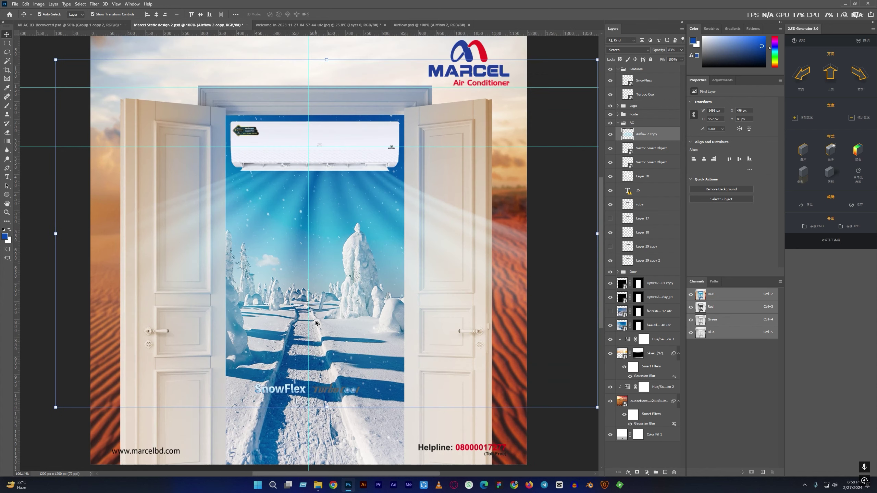
scroll(312, 242, "down", 2)
scroll(316, 277, "up", 1)
scroll(318, 315, "down", 1)
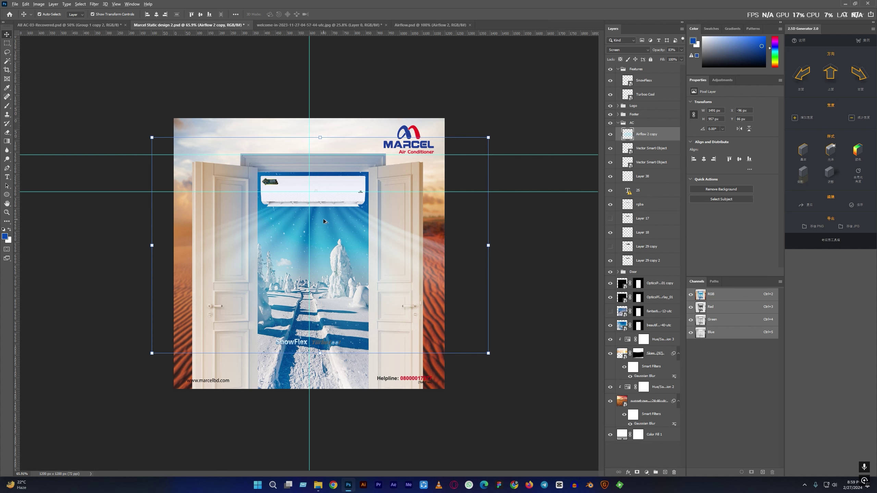
scroll(323, 219, "up", 2)
left_click(613, 206)
left_click(617, 218)
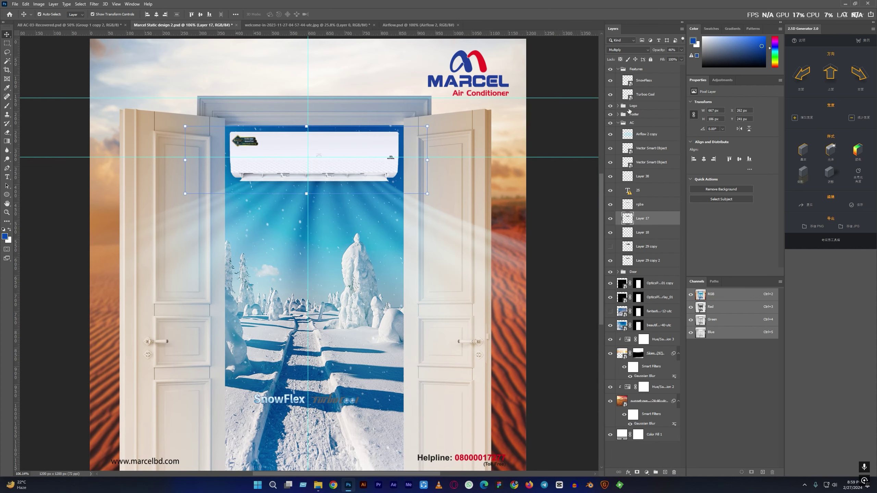
left_click(627, 50)
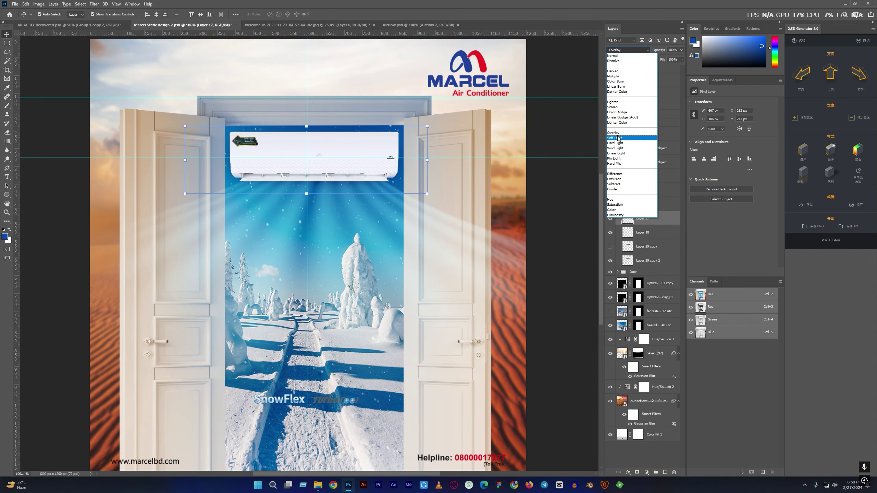
left_click(618, 137)
left_click(575, 204)
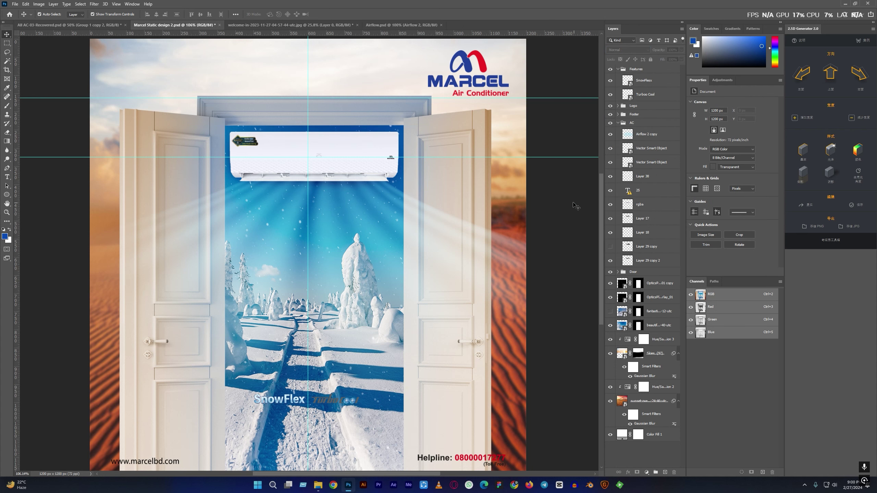
scroll(323, 221, "down", 2)
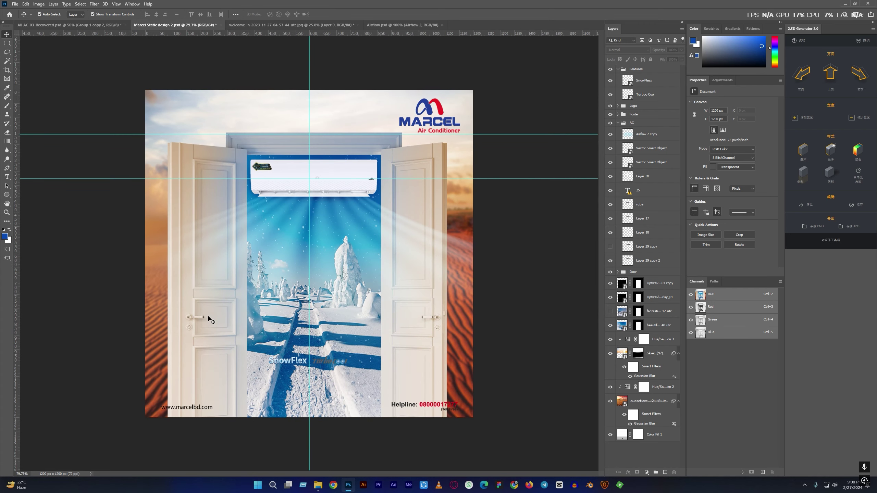
- Shift the Hue/Saturation 2 adjustment's hue to -12
left_click(644, 387)
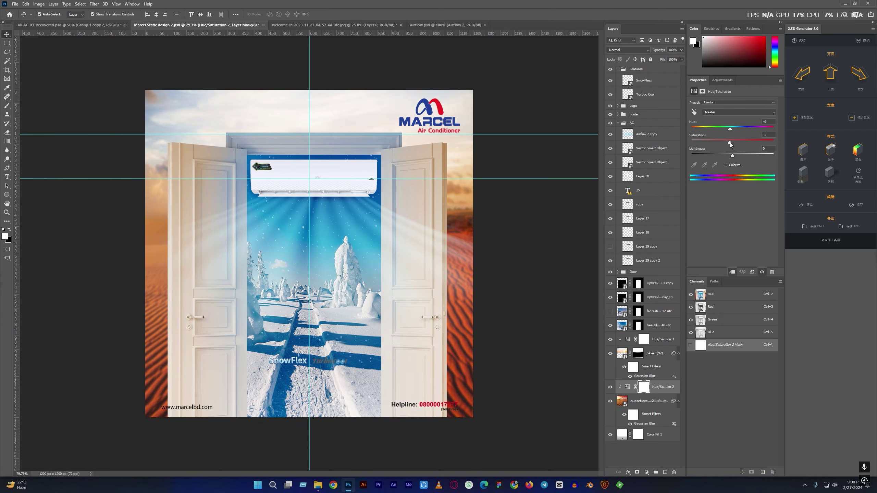
left_click_drag(730, 128, 728, 129)
left_click(322, 223)
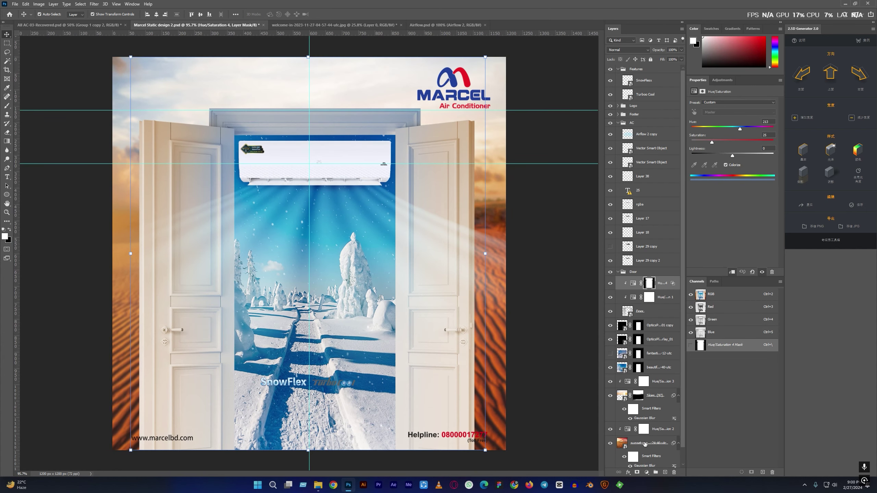
- Add a Levels adjustment brightening the doors' midtones and highlights, with an inverted mask
left_click(646, 472)
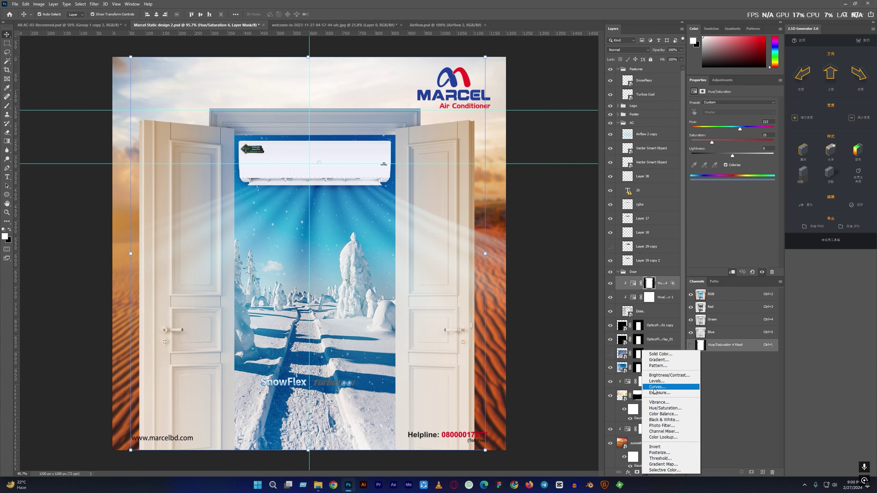
left_click(656, 380)
left_click_drag(737, 153, 716, 152)
left_click_drag(775, 153, 767, 154)
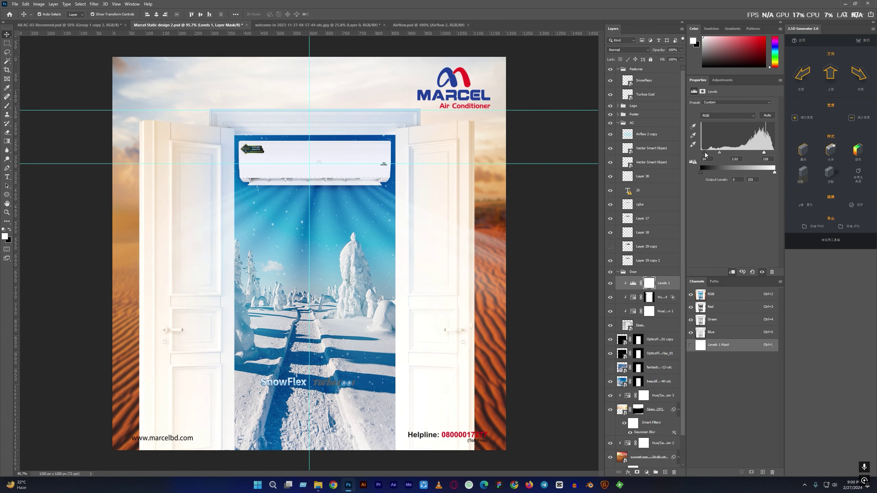
key("ctrl+i")
- Paint the Levels mask to reveal brightening along the door edge
key("b")
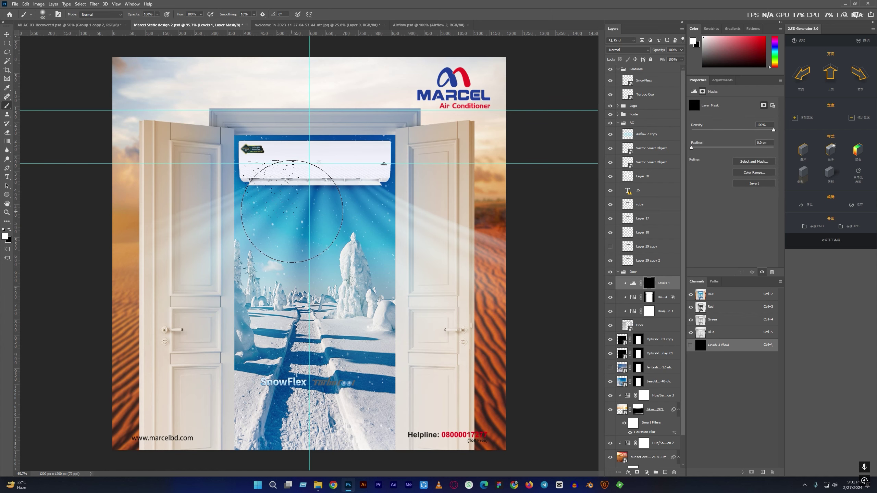
scroll(248, 147, "up", 5)
scroll(247, 147, "up", 2)
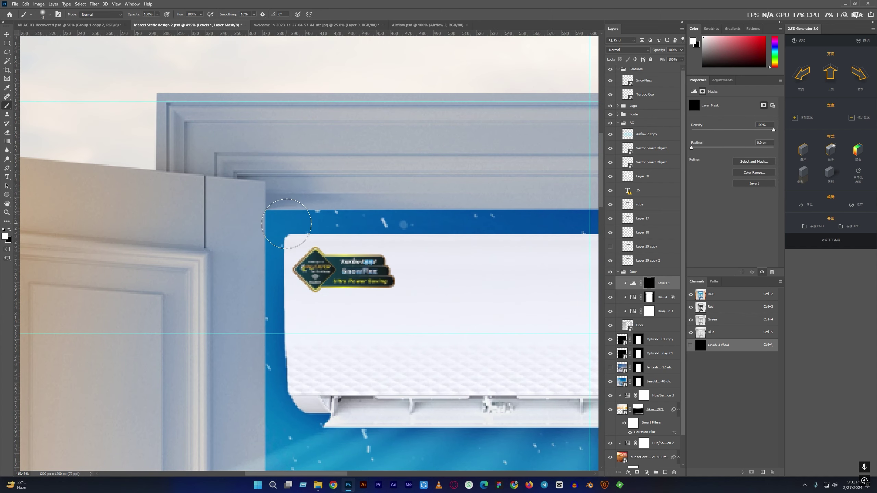
scroll(276, 242, "down", 5)
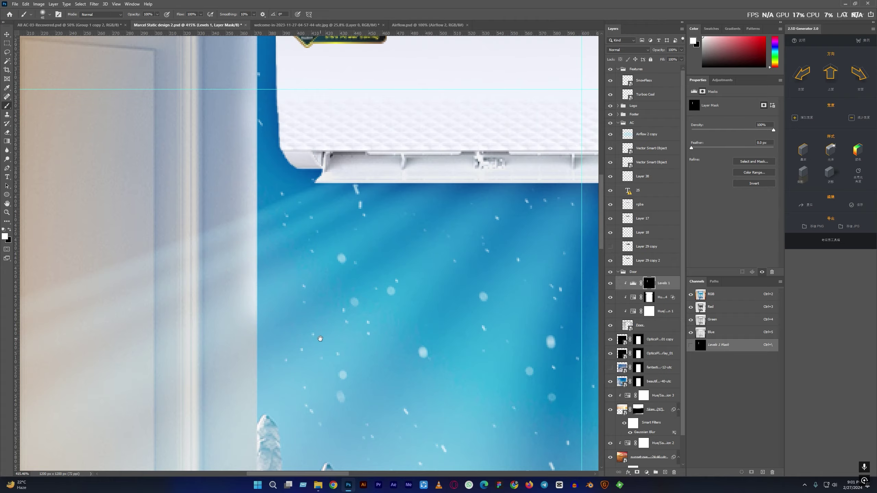
scroll(312, 334, "down", 5)
left_click_drag(312, 333, 321, 118)
scroll(284, 96, "down", 3)
scroll(285, 138, "down", 3)
scroll(300, 240, "down", 3)
scroll(300, 240, "up", 2)
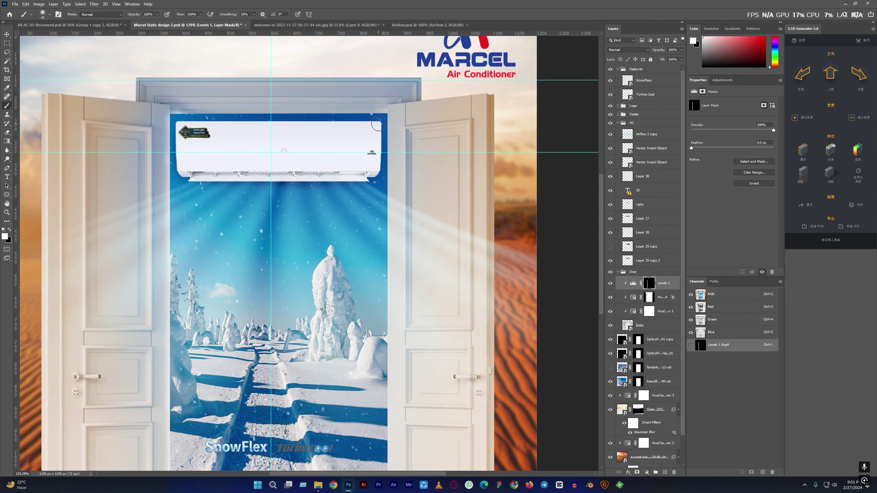
scroll(382, 133, "down", 5)
scroll(382, 133, "up", 5)
scroll(414, 131, "up", 1)
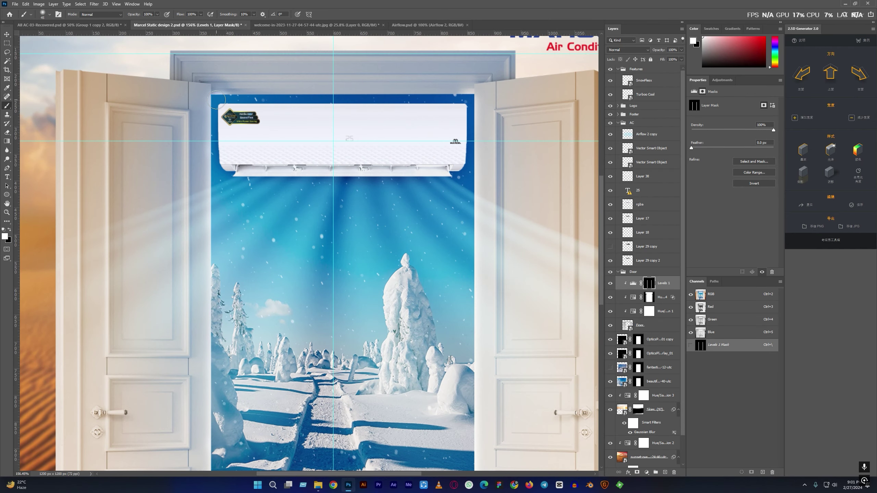
left_click_drag(482, 94, 492, 110)
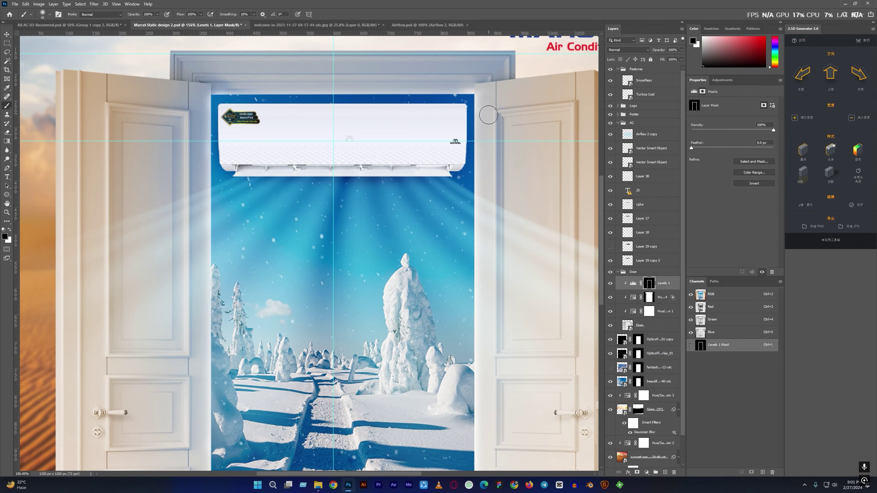
- Paint white on the mask to brighten along the top of the AC unit
key("x")
left_click_drag(226, 103, 458, 108)
key("alt+bracketleft")
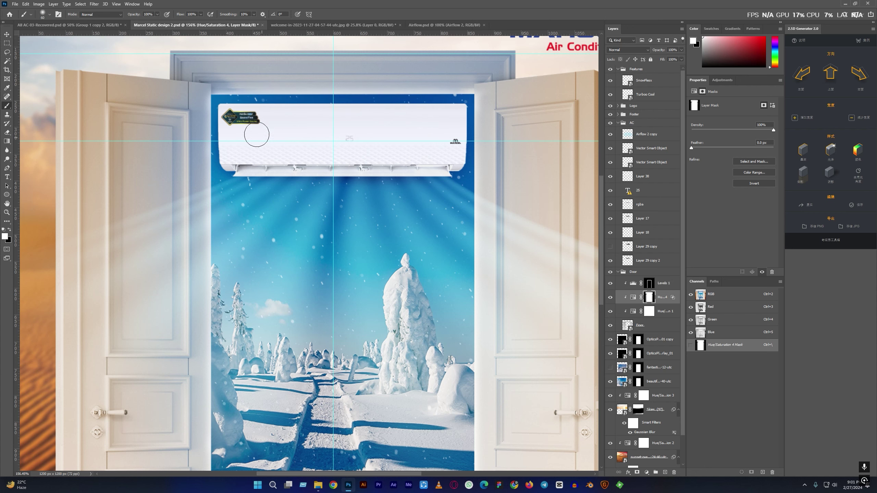
key("x")
- Duplicate Levels 1, clip the copy to the layer below, and blend it in Screen mode
left_click_drag(649, 290, 652, 280)
key("ctrl+0")
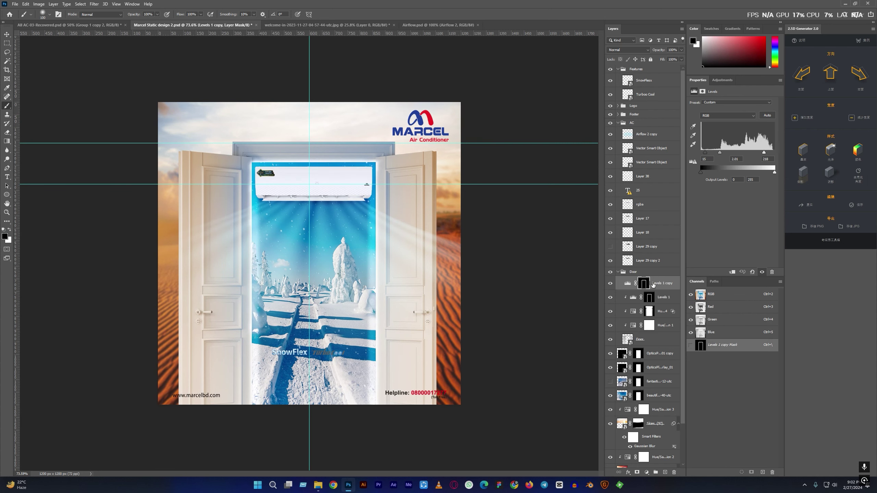
left_click(655, 289, "alt")
left_click(642, 51)
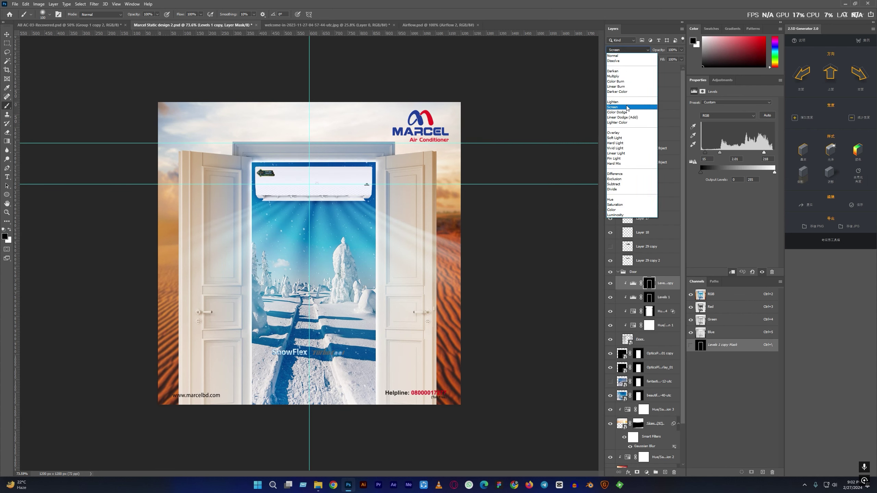
left_click(627, 108)
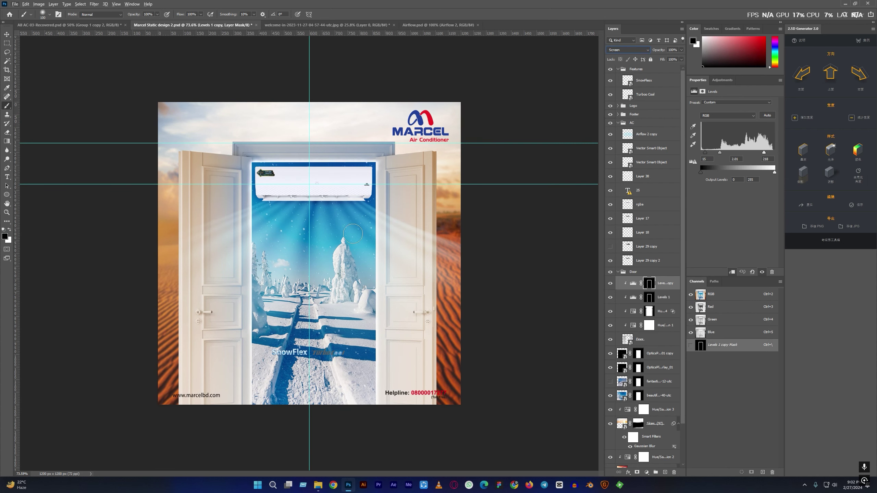
key("v")
- Paint out the glow and dark shadow at the door-frame corner on the copy's mask
scroll(252, 267, "up", 6)
key("b")
scroll(244, 252, "up", 4)
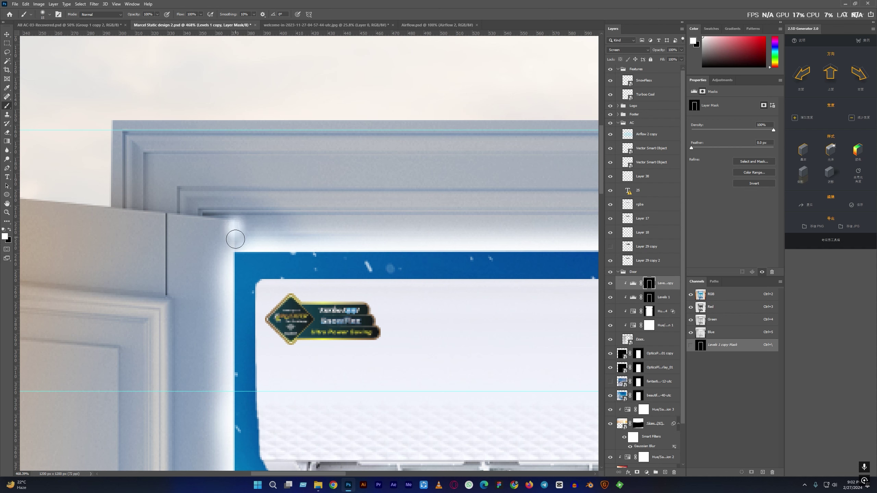
left_click_drag(245, 238, 242, 222)
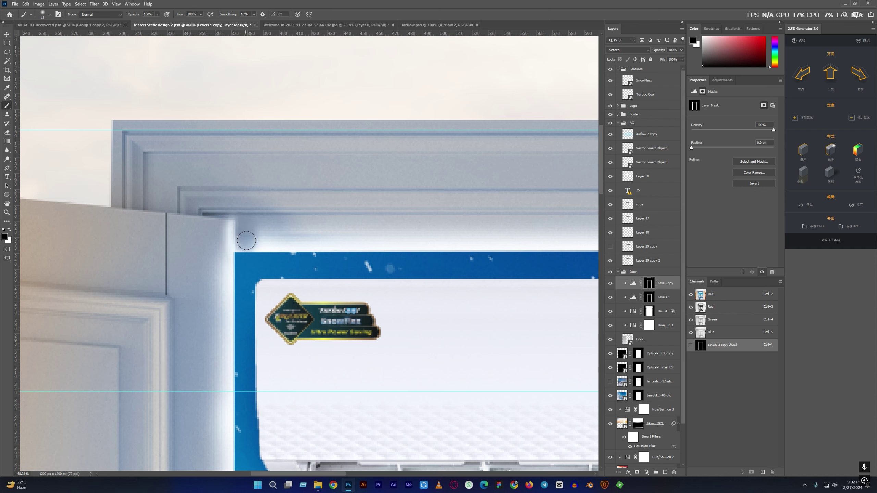
mouse_move(245, 237)
left_mouse_down()
mouse_move(249, 220)
mouse_move(266, 209)
left_mouse_up()
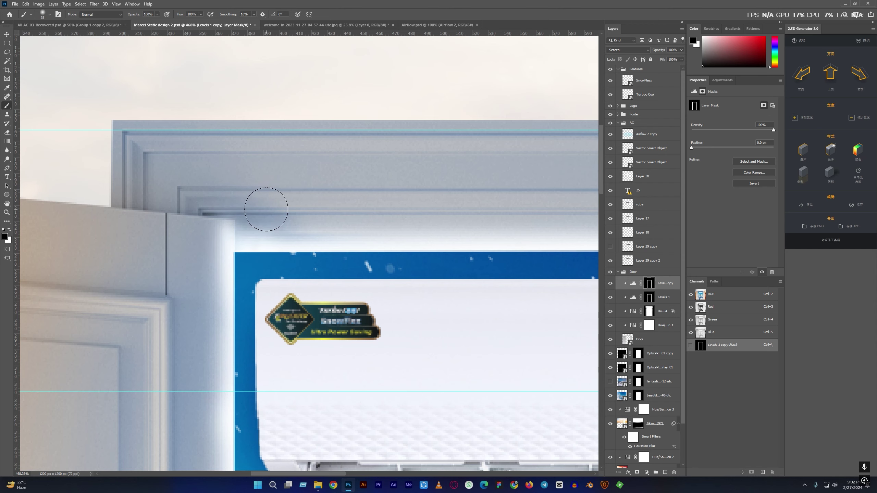
scroll(208, 207, "down", 3)
scroll(303, 193, "right", 5)
scroll(264, 256, "right", 5)
scroll(220, 195, "up", 3)
scroll(220, 196, "up", 2)
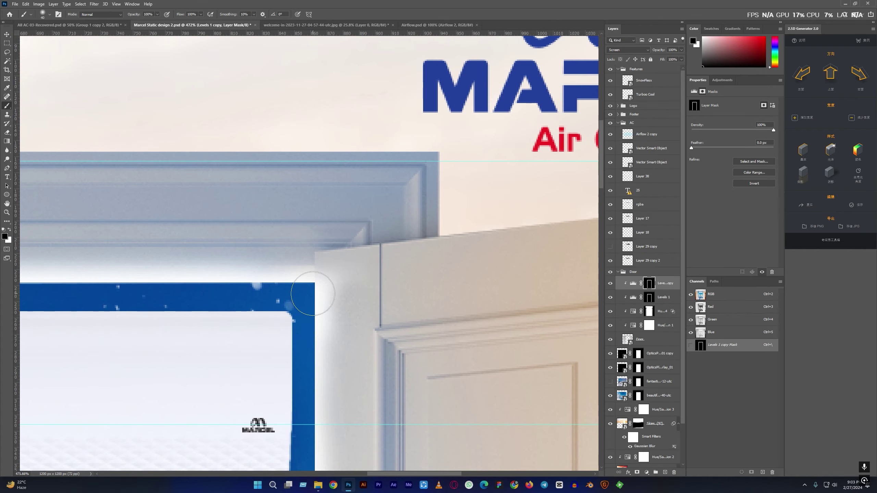
- Remove the white glow at the AC's top-right corner and touch up the door corner mask
left_click_drag(310, 264, 309, 268)
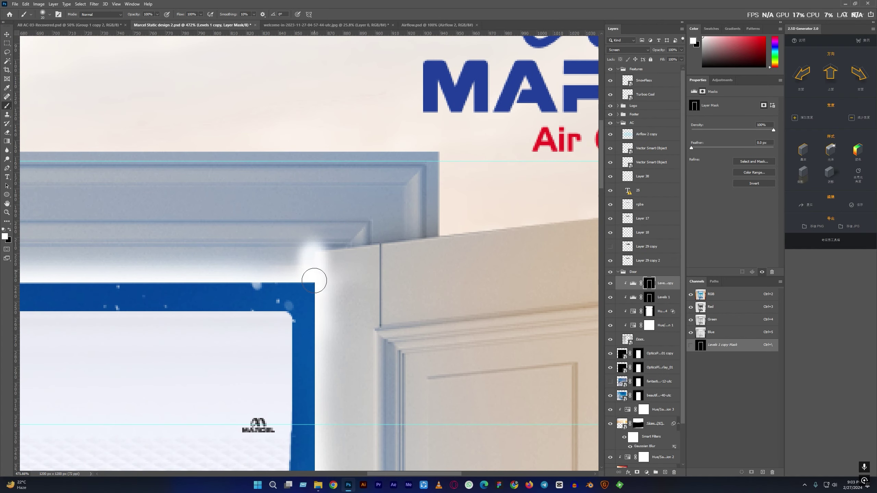
key("bracketright")
left_click_drag(310, 280, 310, 233)
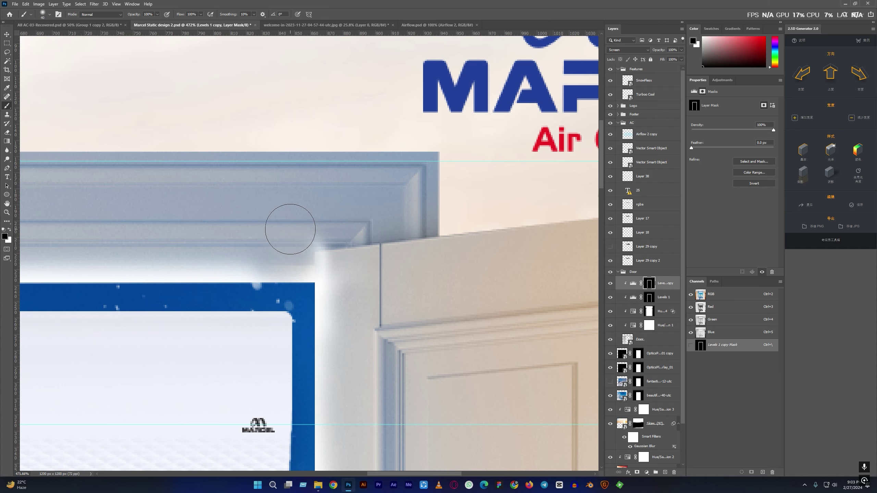
scroll(298, 240, "down", 5)
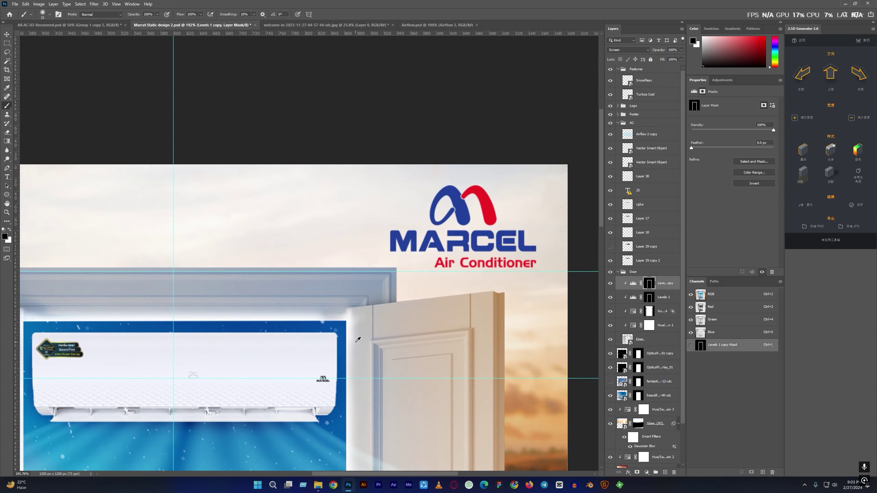
scroll(359, 341, "up", 5)
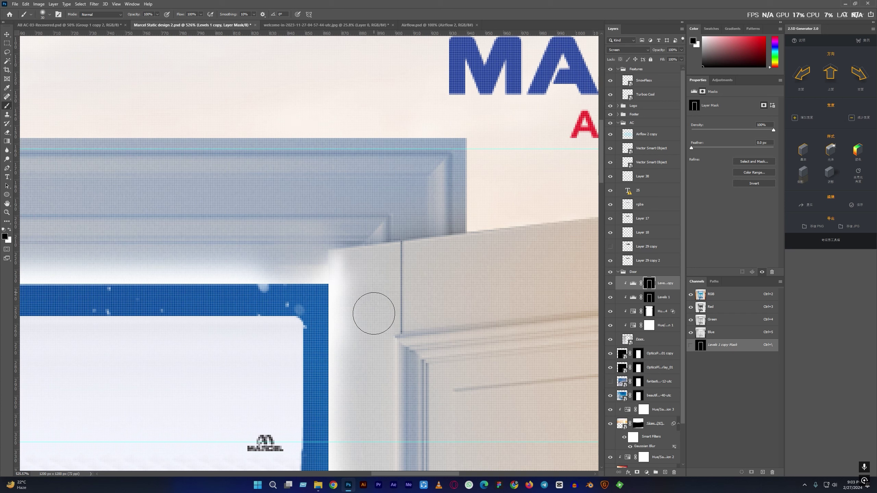
key("x")
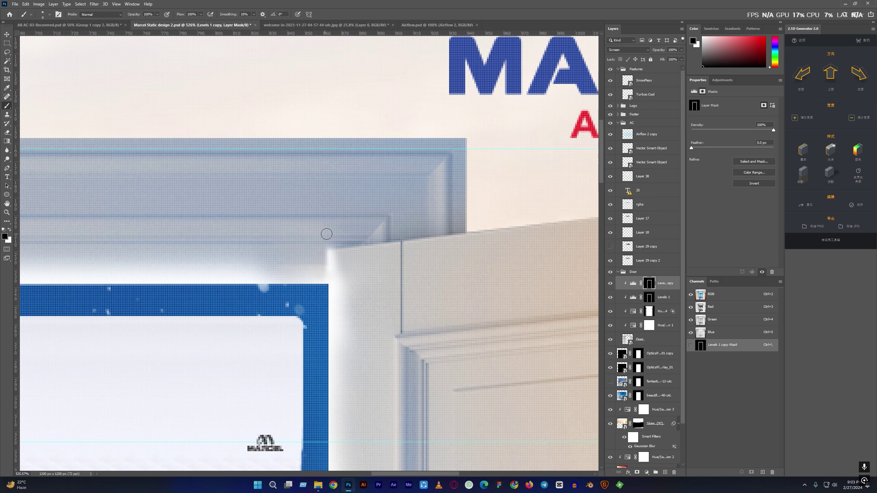
left_click(337, 246)
left_click_drag(343, 257, 343, 269)
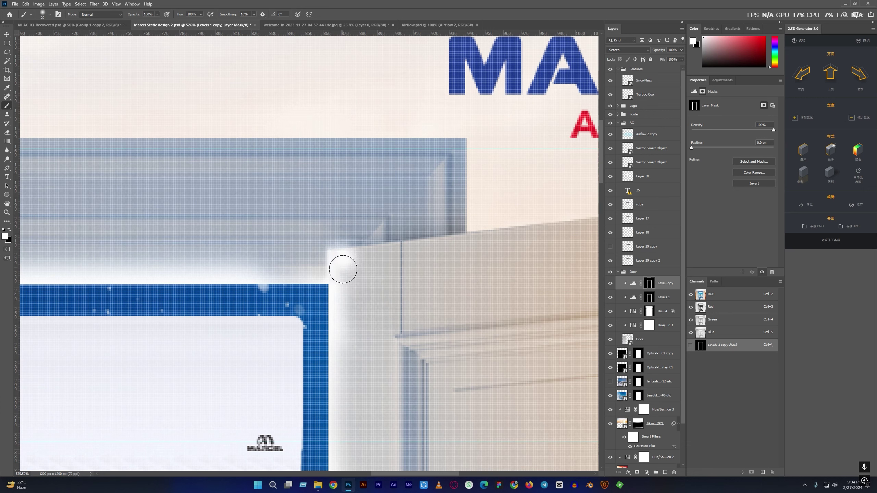
key("x")
key("bracketright")
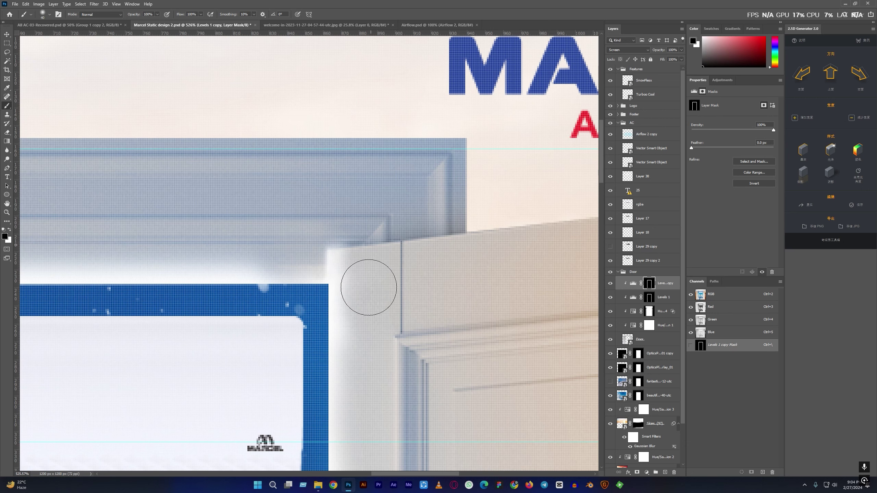
key("bracketleft")
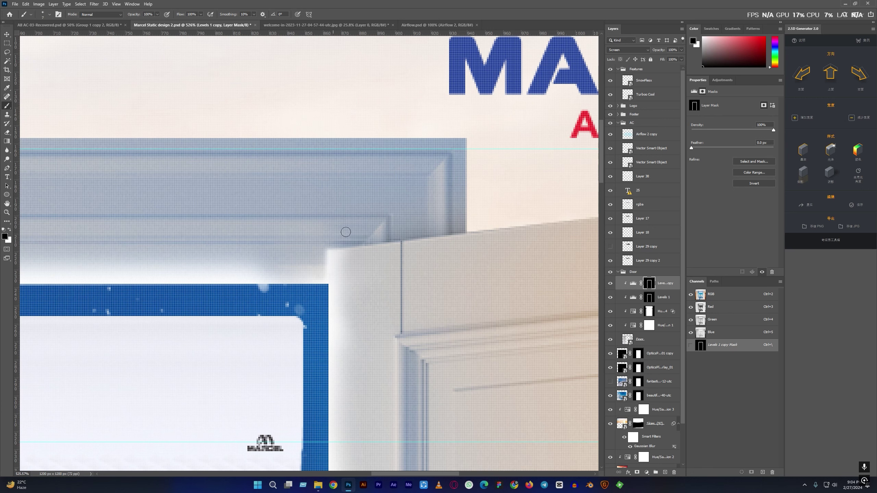
key("ctrl+0")
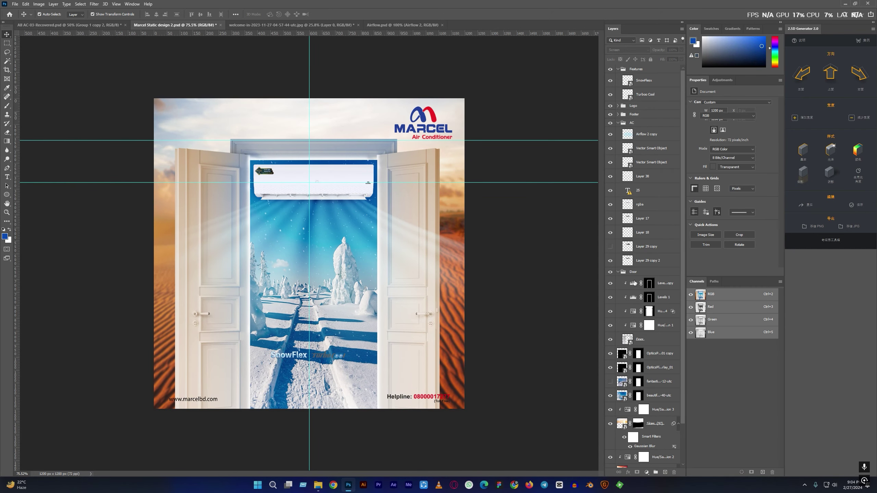
- Add a Color Balance adjustment above the Levels copy to warm the doors
left_click(646, 472)
left_click(656, 408)
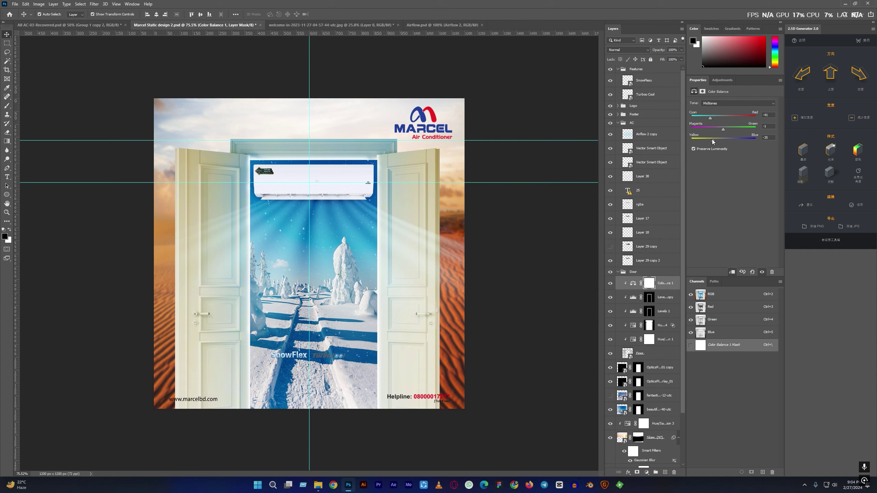
left_click(533, 257)
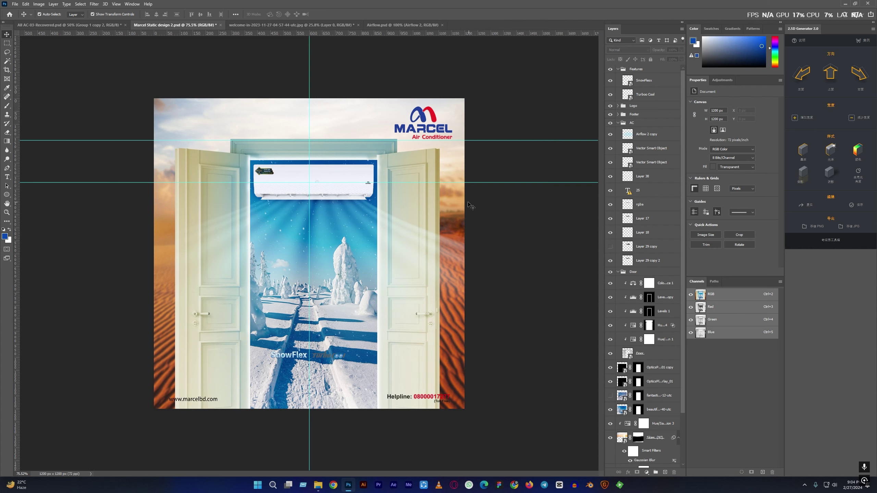
left_click(457, 201)
left_click(536, 271)
- Move Color Fill 1 above Hue/Saturation 3, invert its mask, and paint the poster top to white
scroll(646, 449, "down", 3)
left_click_drag(646, 461, 641, 368)
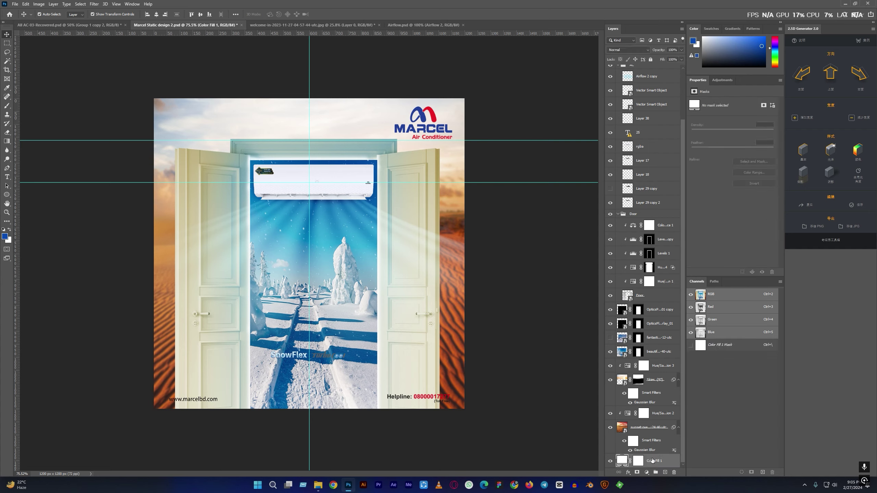
key("ctrl+i")
key("b")
key("ctrl+minus")
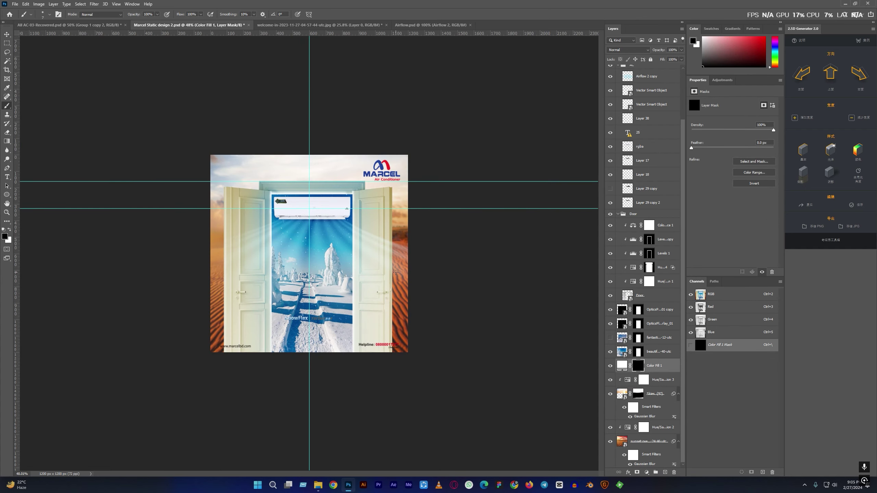
key("ctrl+plus")
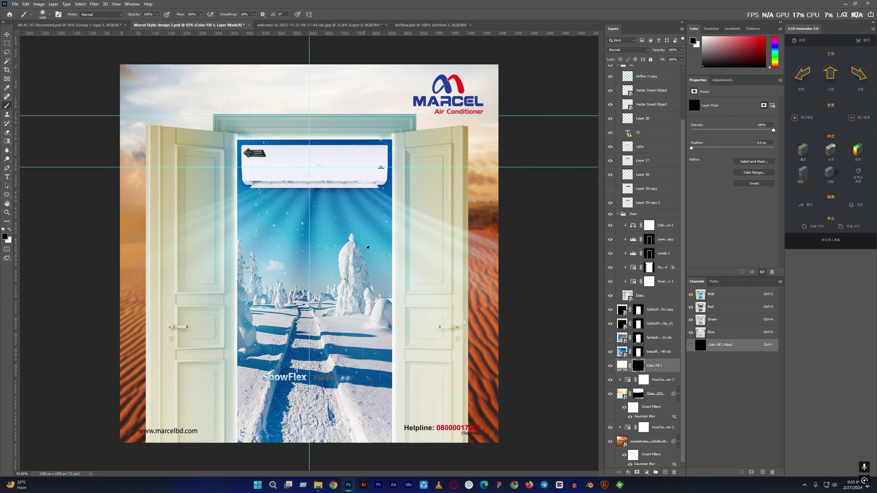
key("ctrl+minus")
key("x")
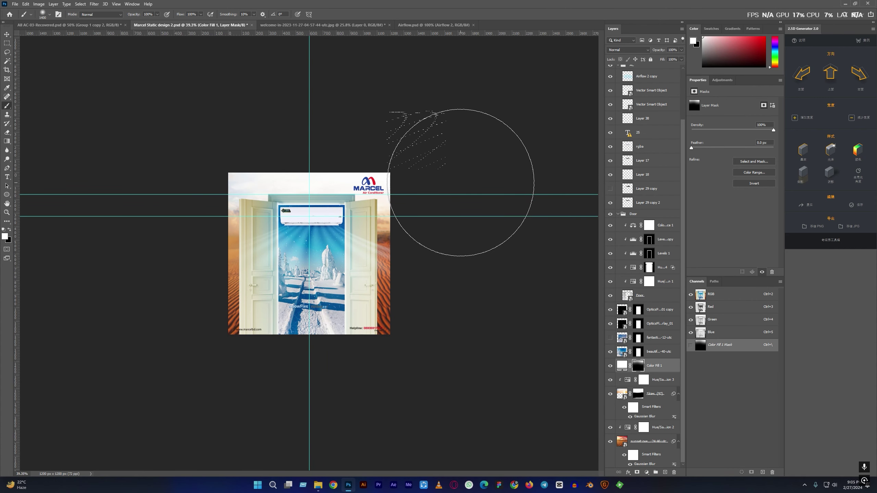
left_click_drag(472, 196, 473, 218)
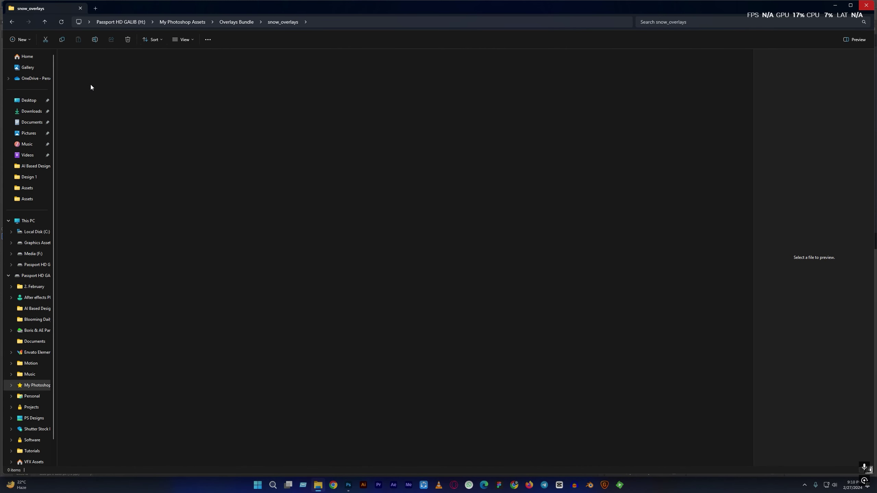
- Pick the Snow_30 overlay from the realistic snow folder and drop it onto the poster
double_click(91, 85)
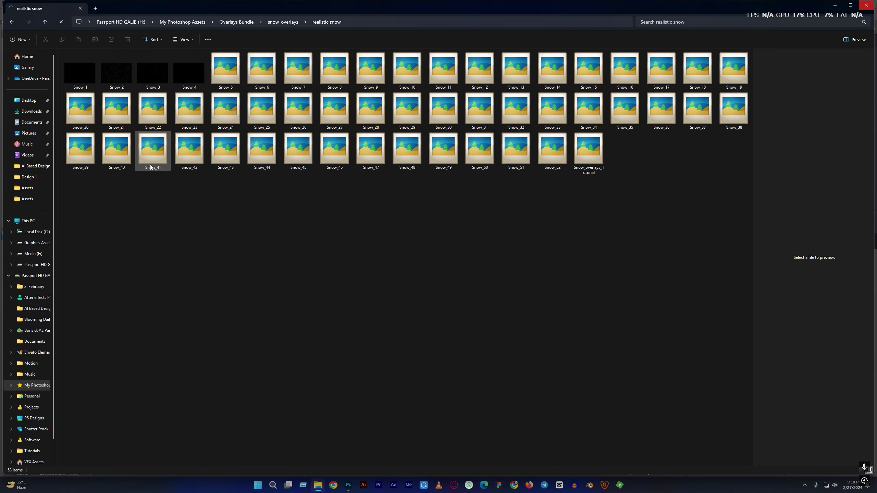
double_click(333, 73)
key("Escape")
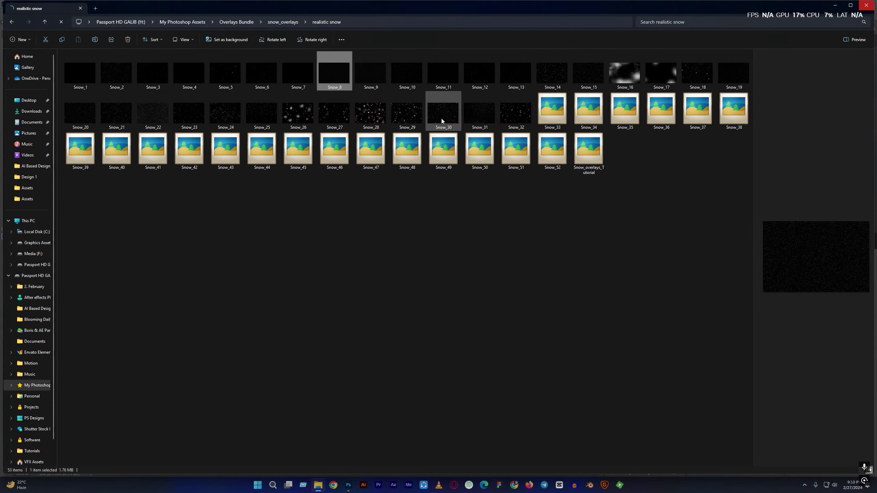
double_click(442, 113)
key("Escape")
left_click_drag(448, 107, 368, 242)
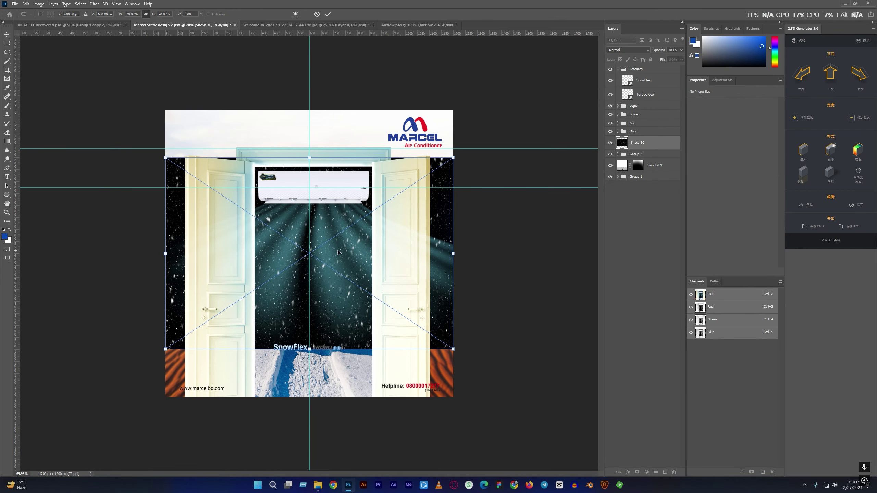
- Size Snow_30 to cover the poster, hide Snow (62), and blend Snow_30 in Screen mode
mouse_move(452, 254)
left_mouse_down()
mouse_move(302, 373)
mouse_move(303, 397)
left_mouse_up()
key("Return")
mouse_move(637, 143)
left_mouse_down()
mouse_move(658, 170)
mouse_move(651, 148)
left_mouse_up()
left_click(611, 179)
left_click(628, 50)
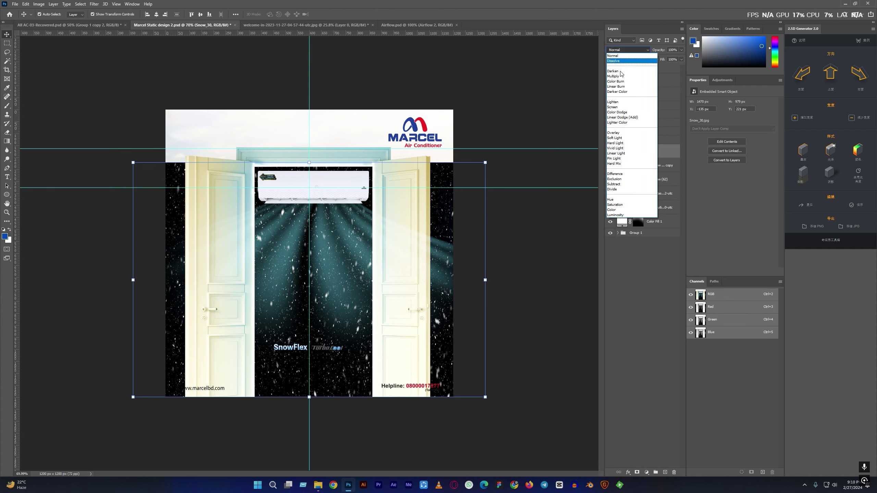
left_click(610, 112)
- Distort Snow_30 by pulling its top corners inward
key("ctrl+t")
right_click(343, 218)
left_click(356, 260)
mouse_move(133, 163)
left_mouse_down()
mouse_move(190, 162)
mouse_move(204, 171)
left_mouse_up()
mouse_move(485, 162)
left_mouse_down()
mouse_move(408, 170)
mouse_move(406, 163)
left_mouse_up()
left_click_drag(206, 170, 213, 166)
key("Return")
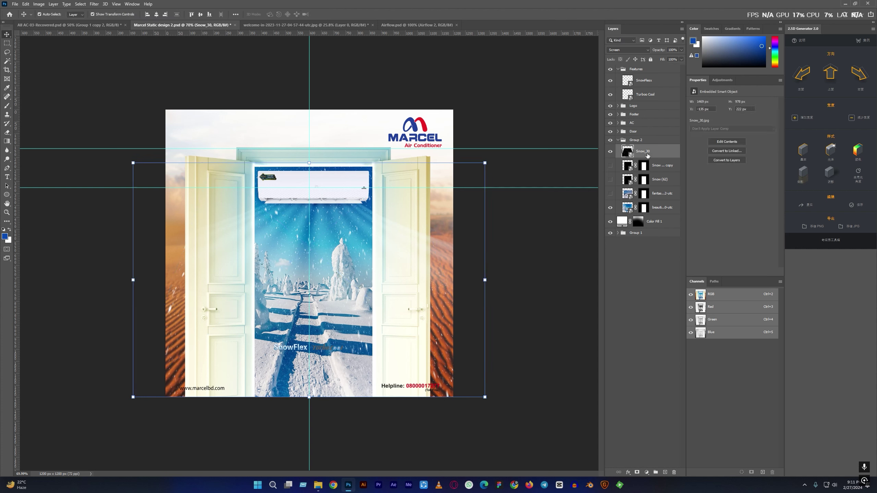
- Mask Snow_30 to a rectangular selection of the door opening, then deselect all layers
key("m")
left_click_drag(286, 258, 374, 397)
left_click(638, 472)
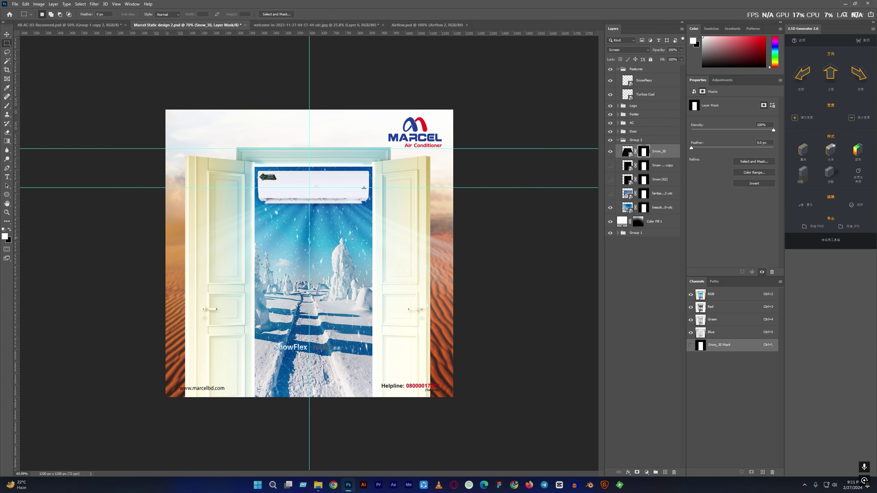
key("v")
left_click(308, 217)
left_click(557, 333)
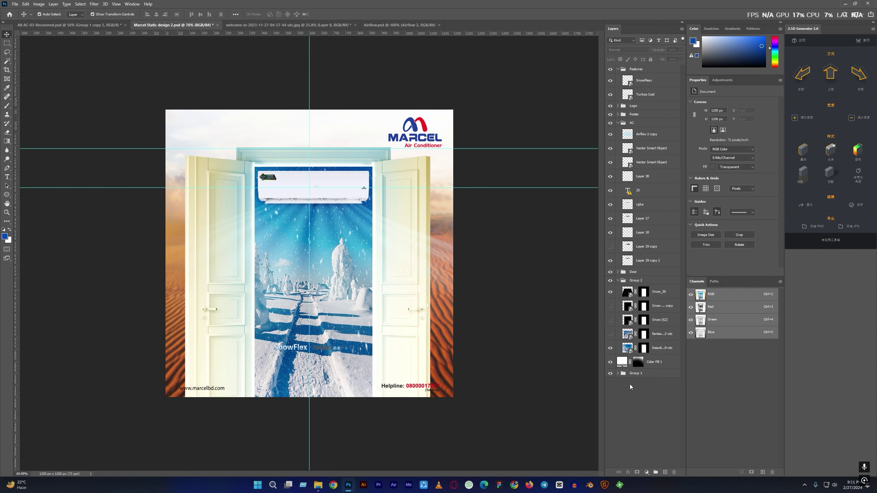
key("alt+Tab")
- Pick the sandy-desert-in-egypt photo from Stock Photos > Desert and paste it into the ad
left_click(35, 339)
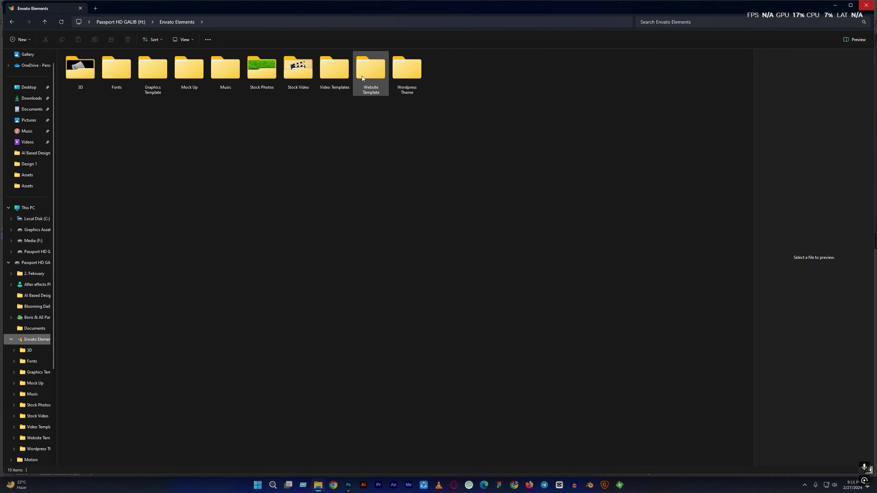
double_click(267, 76)
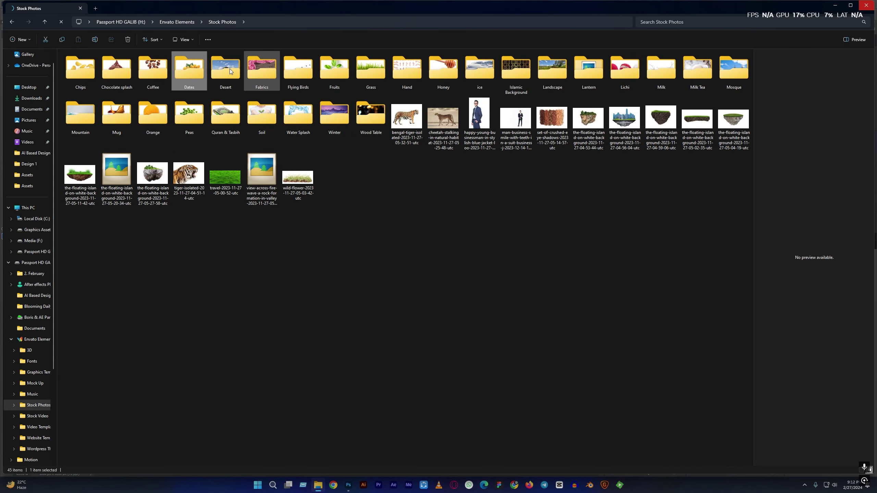
double_click(230, 69)
left_click(226, 131)
left_click(265, 136)
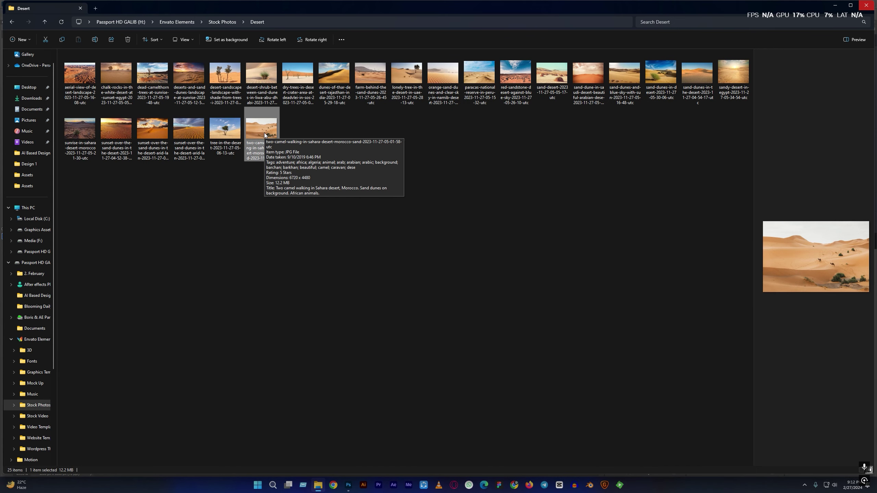
left_click(230, 134)
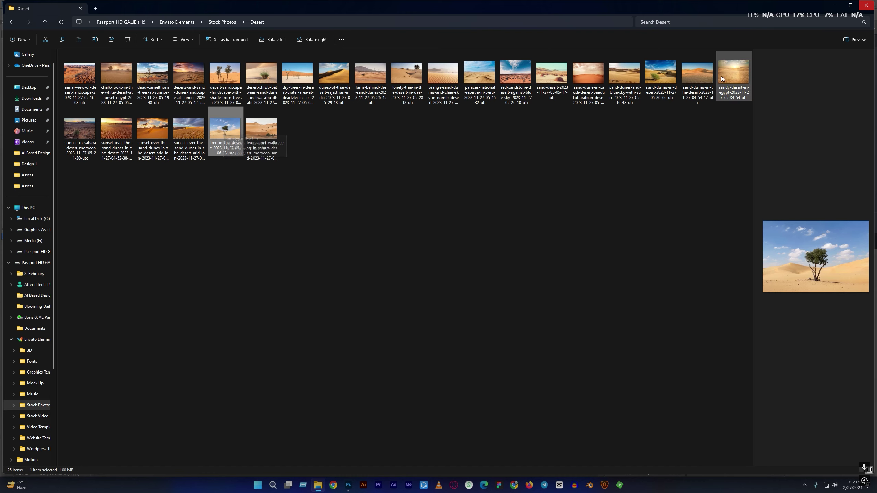
left_click(732, 76)
key("alt+Tab")
key("ctrl+v")
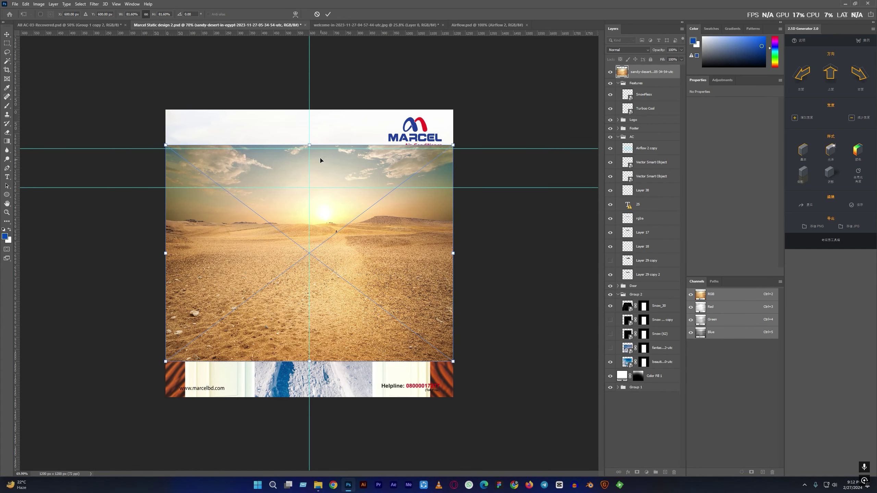
- Stretch the desert photo to the canvas top and bottom and move it behind the doors
left_click_drag(309, 143, 309, 110)
left_click_drag(309, 362, 309, 397)
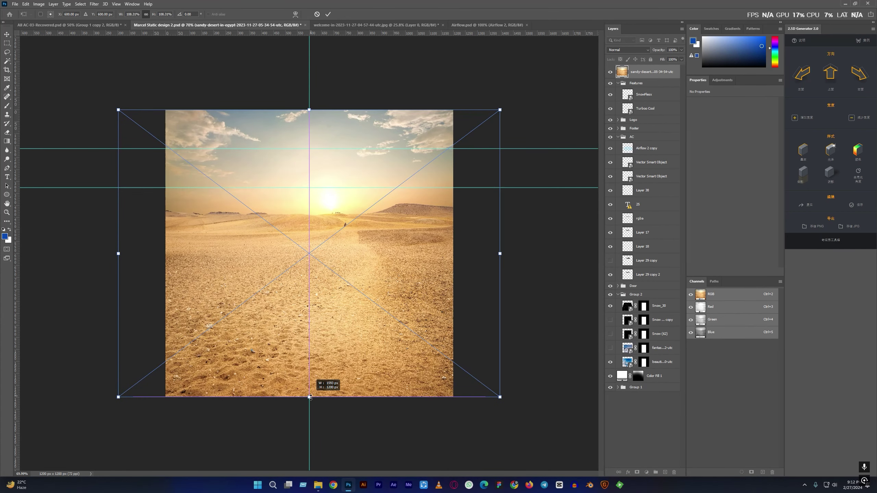
key("Return")
left_click_drag(650, 71, 644, 439)
left_click(618, 387)
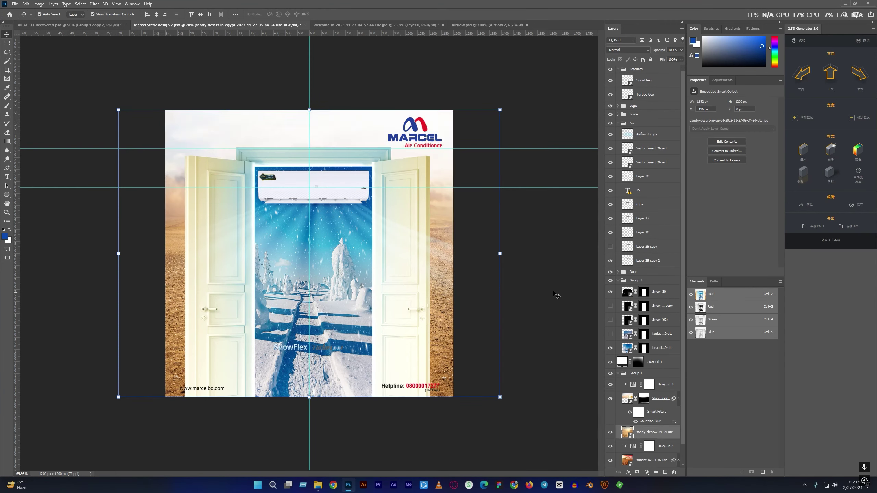
left_click(542, 287)
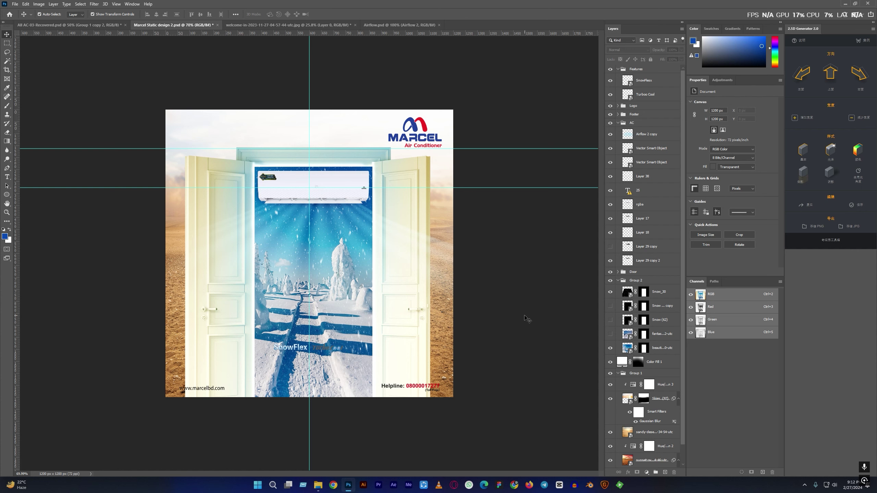
- Try narrowing the desert photo from its left side, then undo the change
scroll(528, 319, "down", 3)
scroll(433, 318, "down", 1)
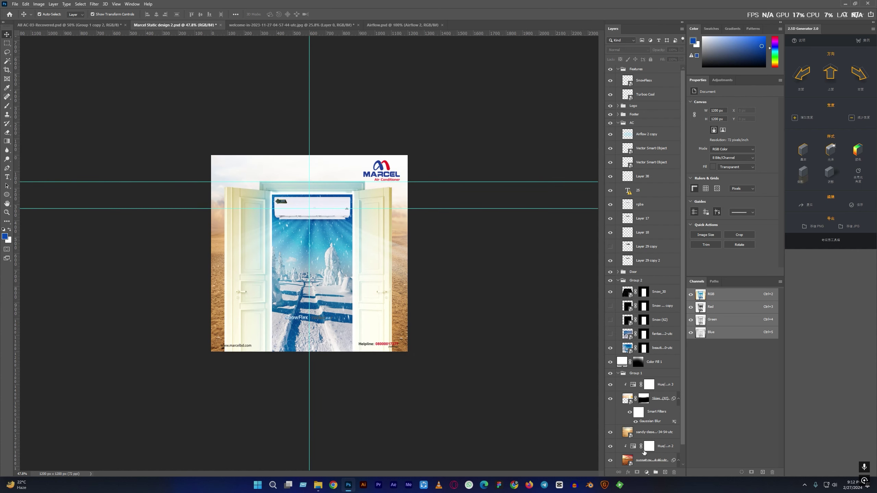
left_click(644, 432)
left_click_drag(177, 254, 207, 254)
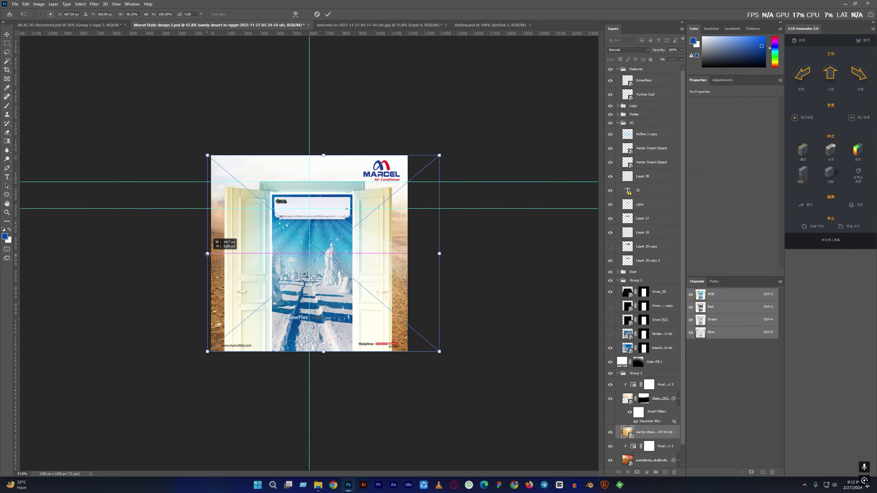
key("ctrl+z")
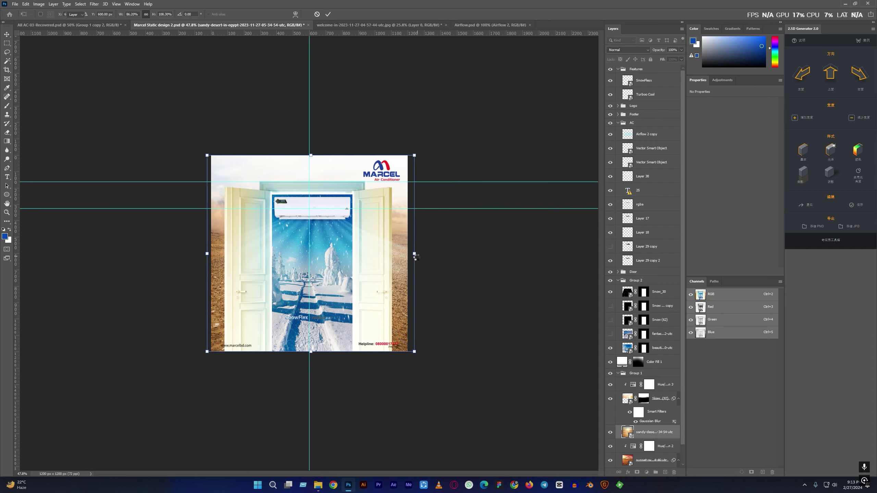
key("alt+Tab")
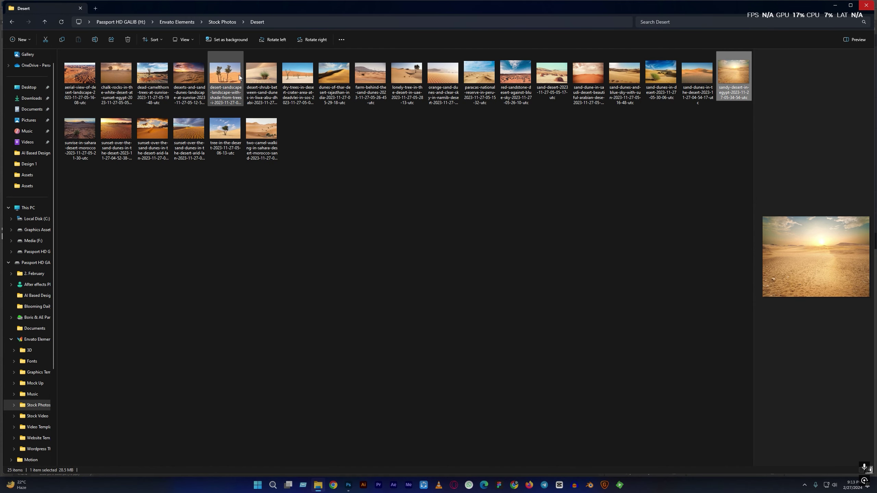
- Place the orange sand dunes photo in the ad and scale it to fill the canvas
left_click(379, 81)
mouse_move(443, 78)
left_mouse_down()
mouse_move(309, 189)
mouse_move(309, 169)
left_mouse_up()
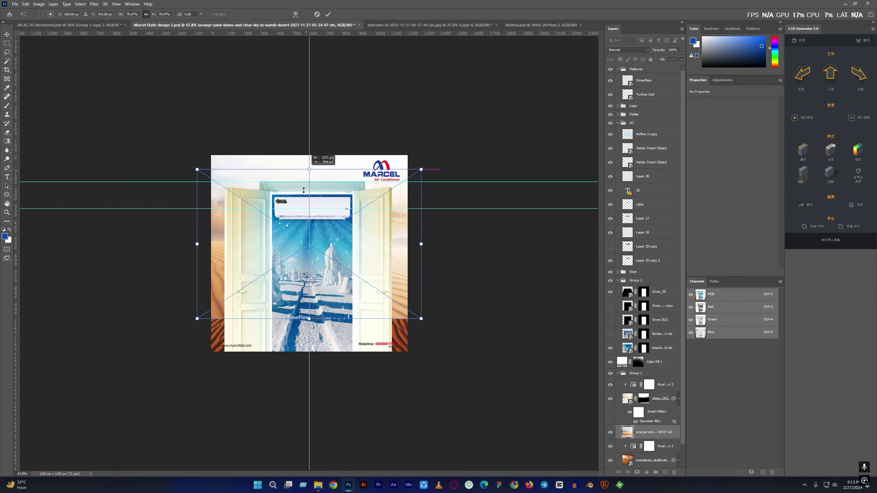
left_click_drag(356, 278, 356, 314)
left_click_drag(311, 204, 314, 170)
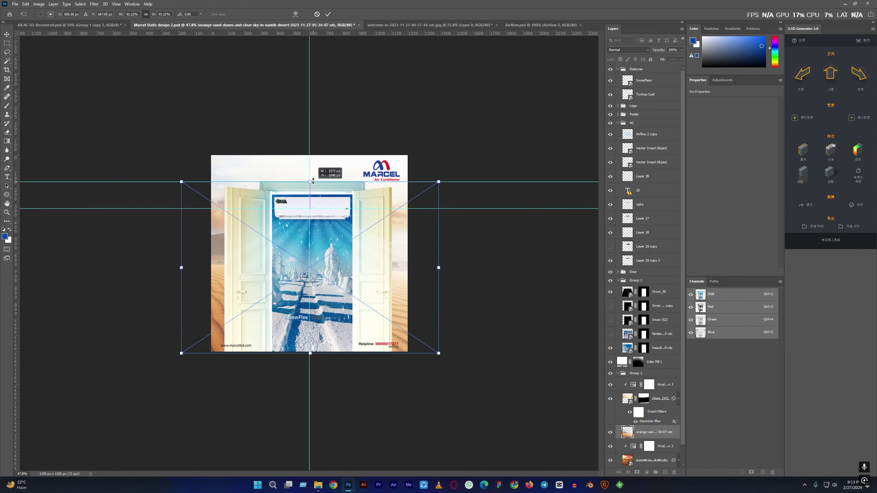
key("Return")
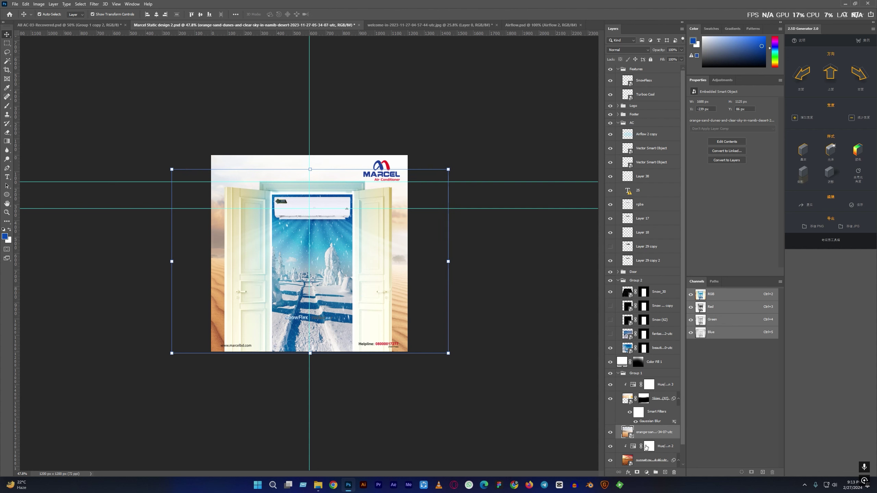
- Hide, then delete, the old Skies and Hue/Saturation layers
left_click(647, 450)
left_click(610, 399)
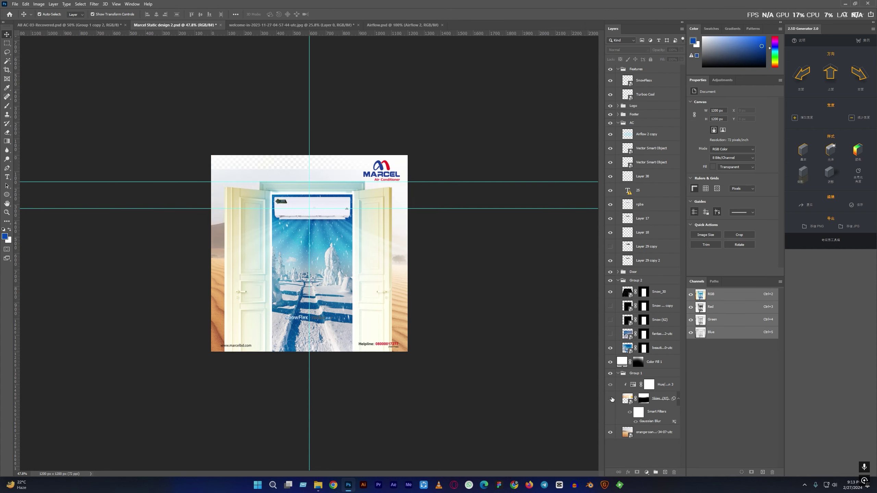
left_click(610, 399)
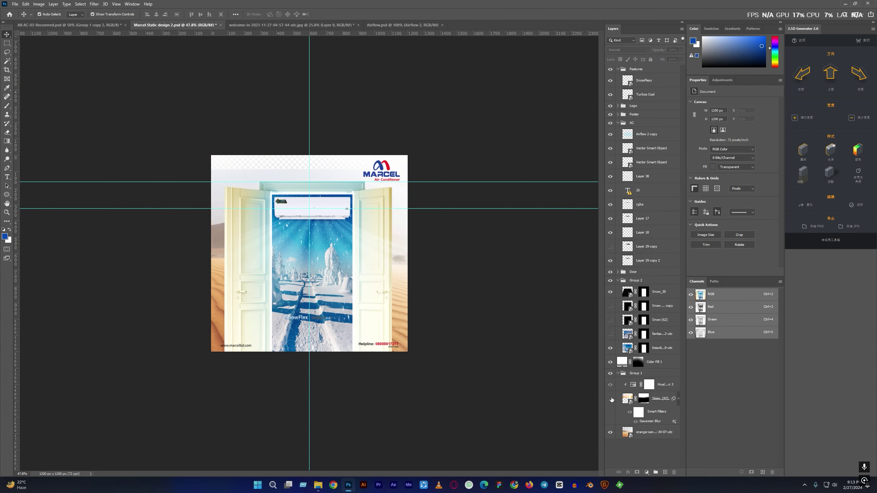
left_click(654, 405)
key("Delete")
key("ctrl+t")
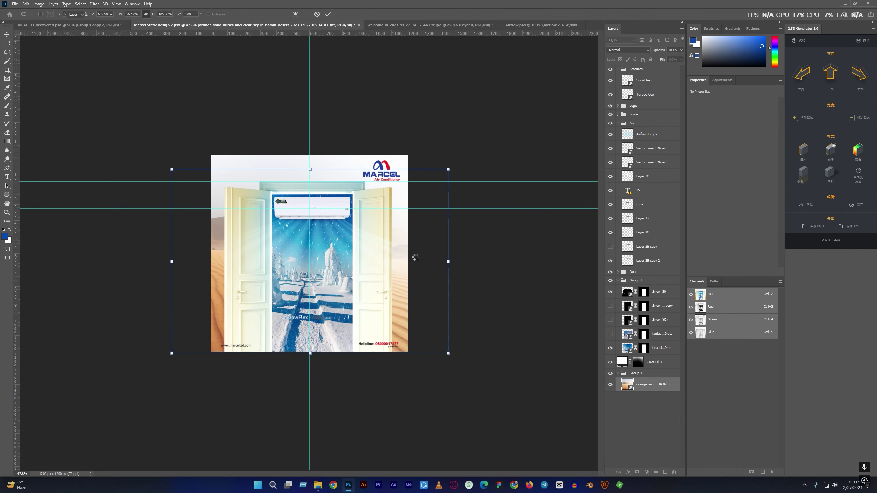
- Open the Overlays Bundle's Sunshine folder in Explorer and drag sunshine overlay 18 into the ad
key("alt+Tab")
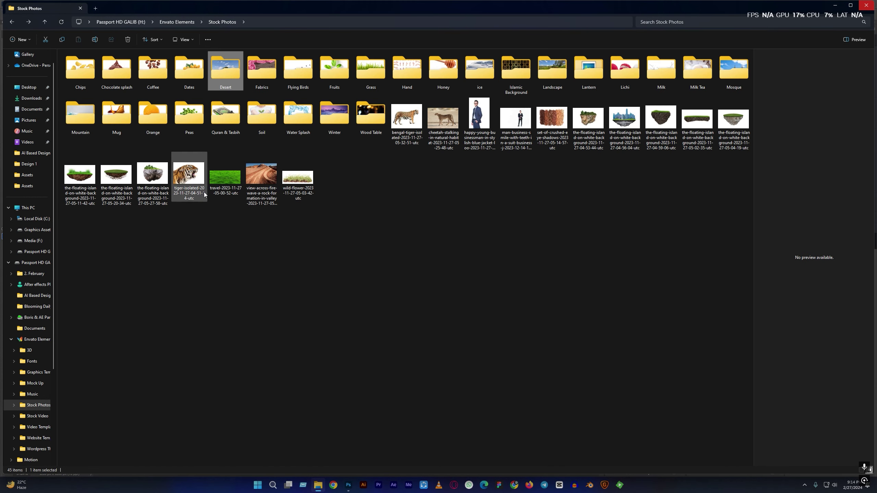
key("alt+Left")
key("alt+Left")
key("alt+Left")
key("alt+Left")
scroll(201, 337, "down", 5)
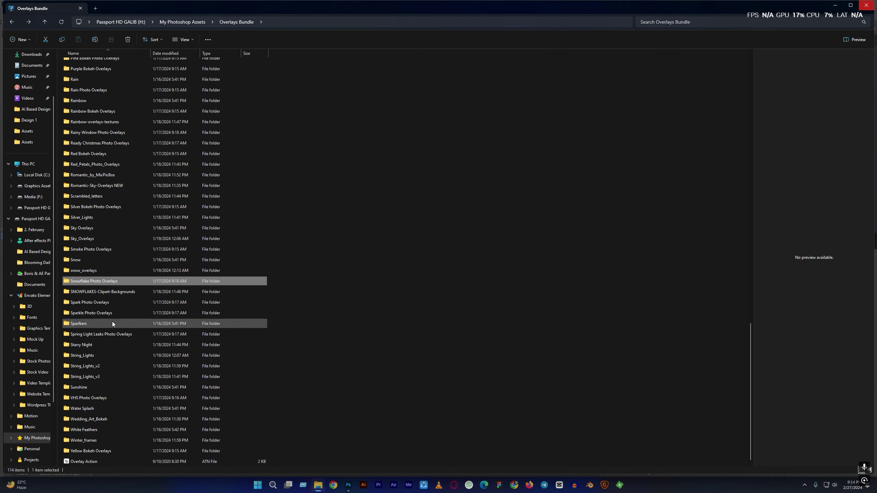
double_click(96, 387)
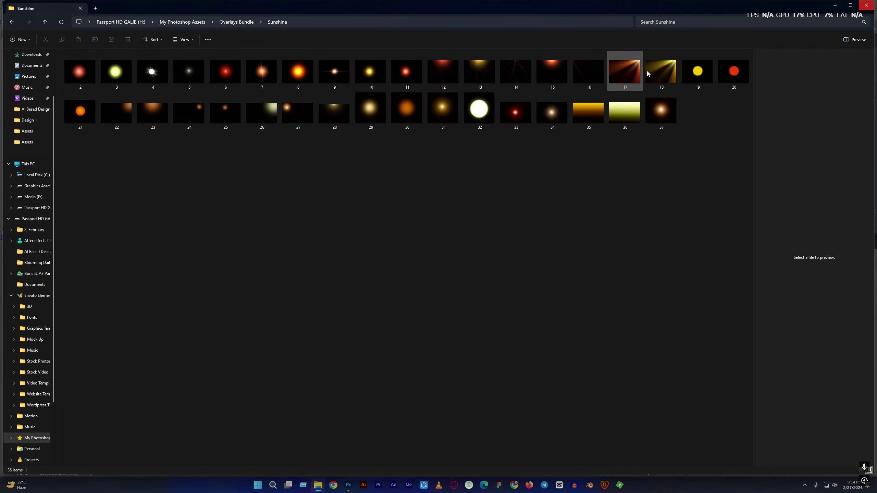
left_click_drag(648, 73, 309, 253)
- Flip the sunshine overlay horizontally and scale it to cover the whole ad
right_click(380, 225)
left_click(401, 335)
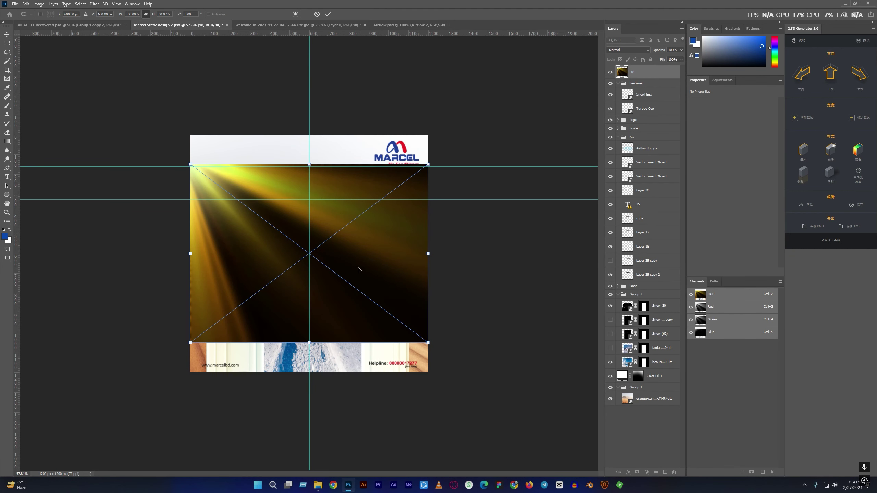
left_click_drag(359, 270, 363, 224)
left_click_drag(428, 314, 461, 376)
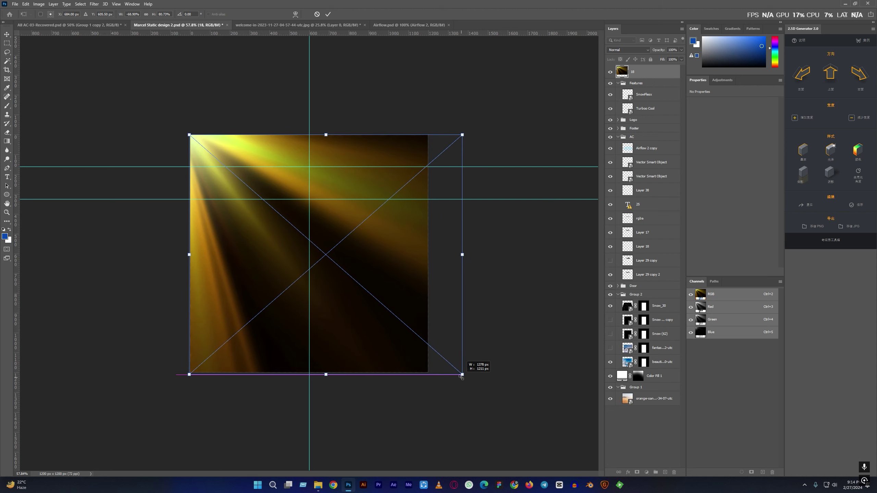
left_click(628, 49)
- Set the sunshine layer to Screen and move it just above the Door group
left_click(622, 126)
key("Return")
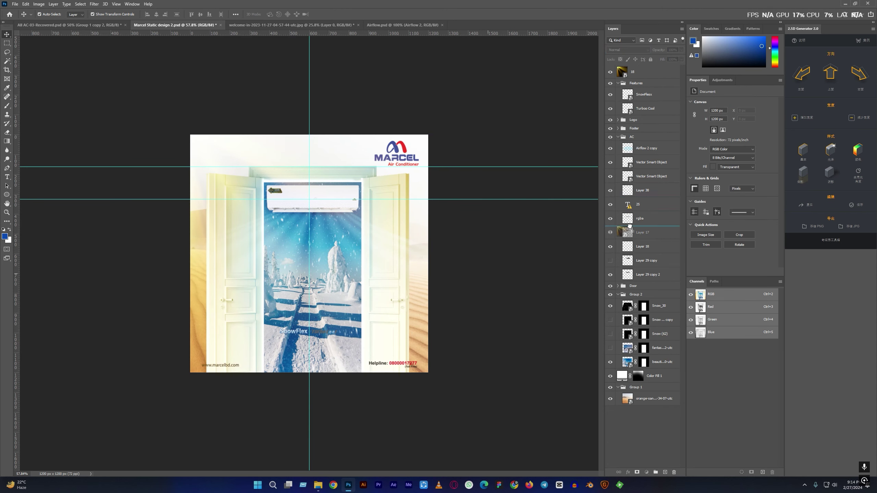
left_click_drag(630, 227, 642, 291)
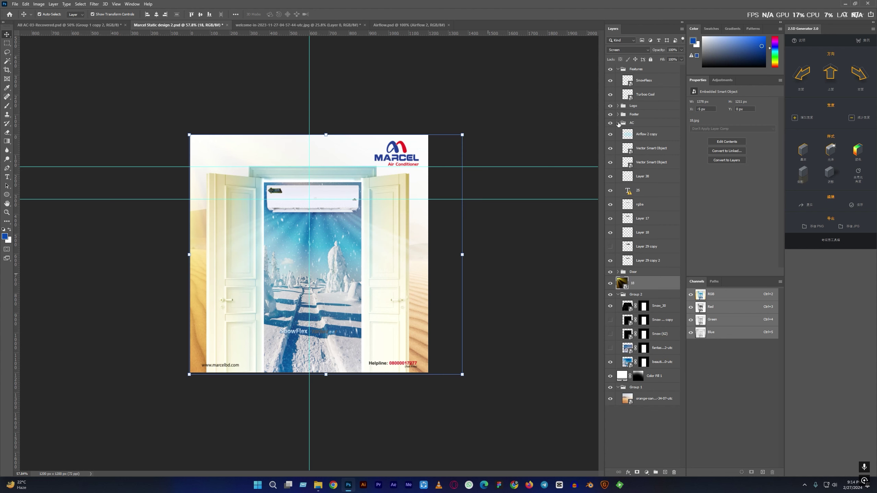
left_click(618, 122)
left_click_drag(636, 143, 636, 135)
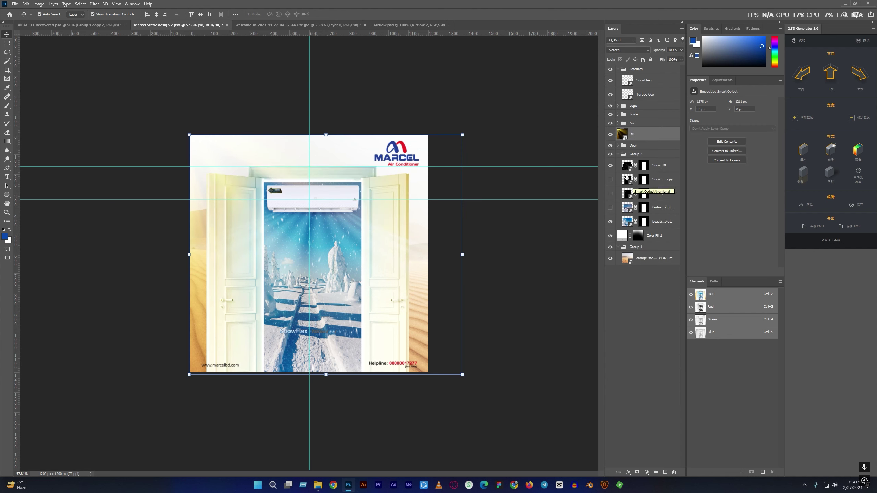
left_click(618, 154)
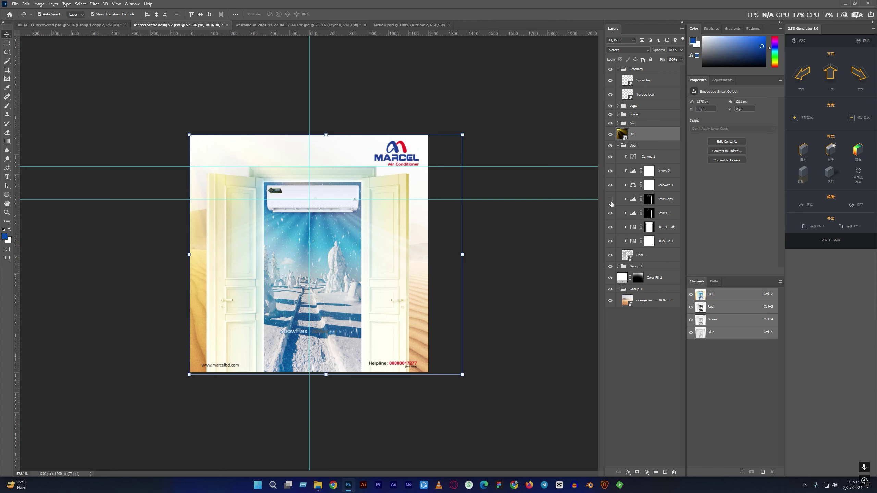
left_click(637, 358)
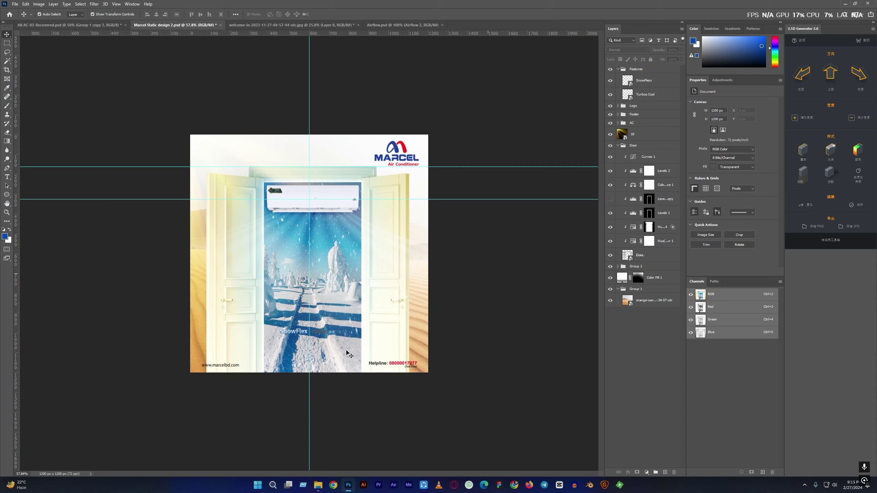
left_click(305, 357)
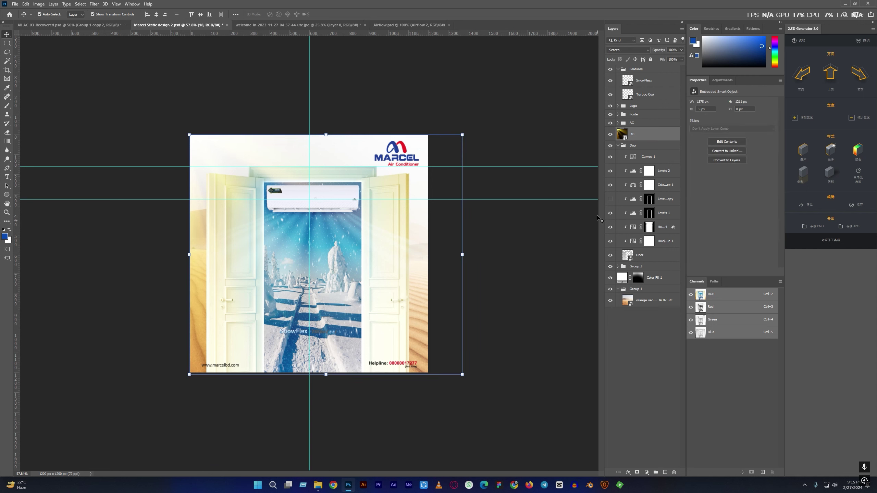
left_click(618, 146)
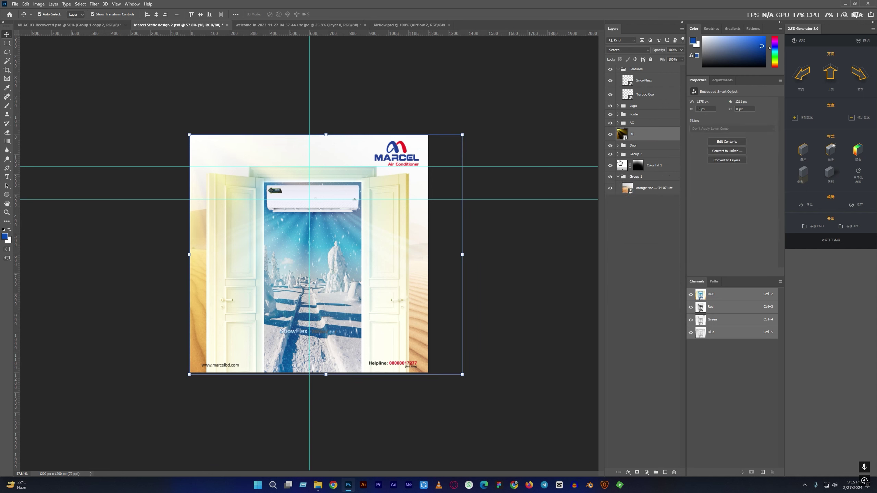
- Add a near-white Solid Color fill above the snowy landscape, inverting then deleting its mask
left_click(652, 221)
left_click(647, 472)
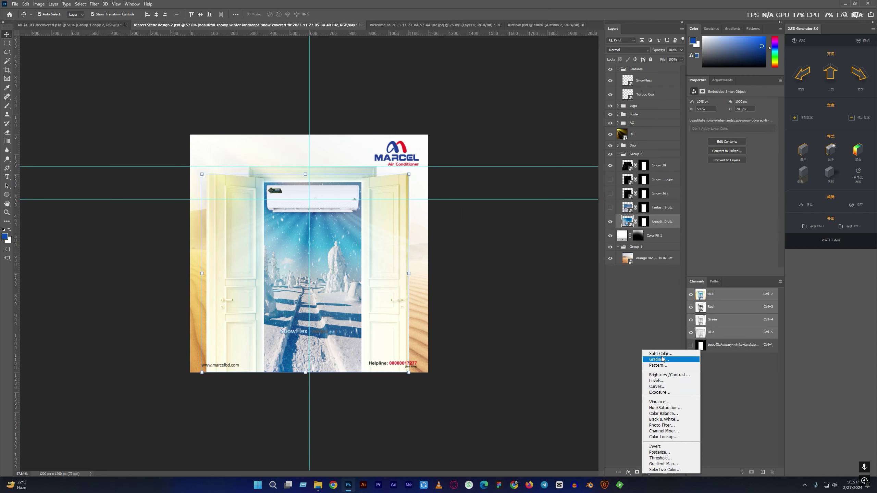
left_click(654, 354)
left_click_drag(560, 208, 535, 177)
left_click(673, 186)
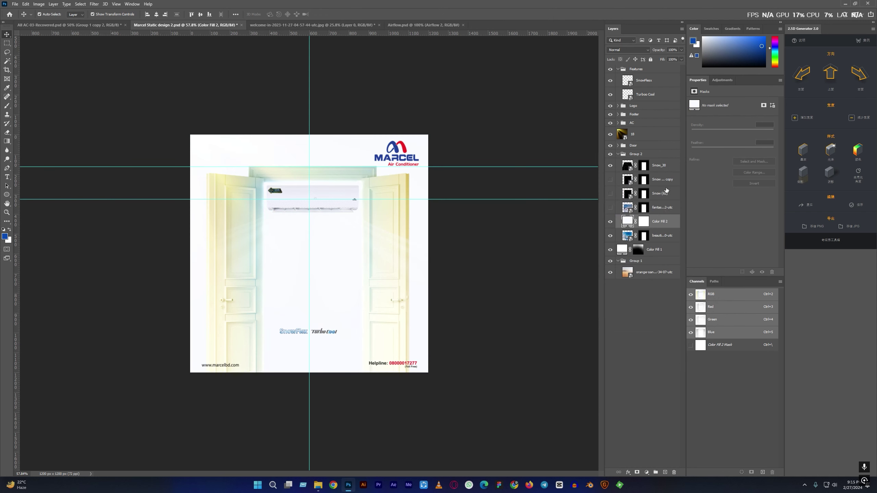
left_click(644, 222)
key("ctrl+i")
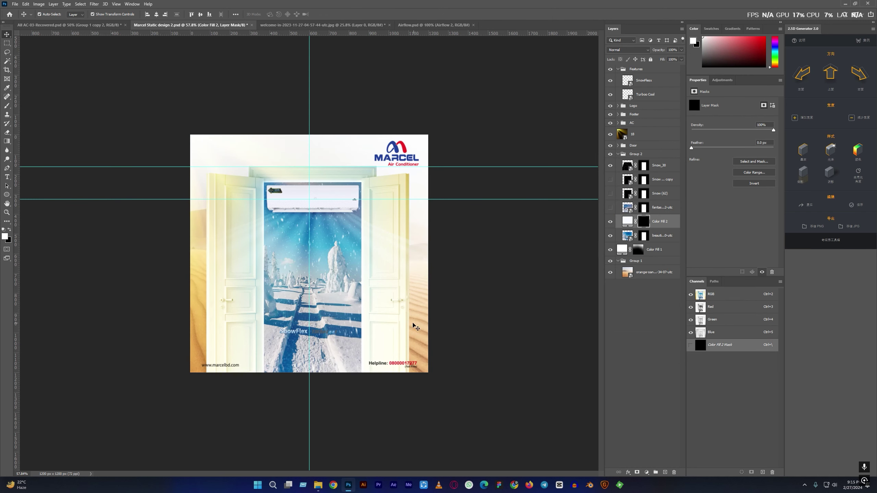
right_click(647, 221)
left_click(659, 233)
- Mask the fill to the doorway rectangle and try vertical gradient fades, undoing the last
key("m")
left_click_drag(261, 178, 367, 373)
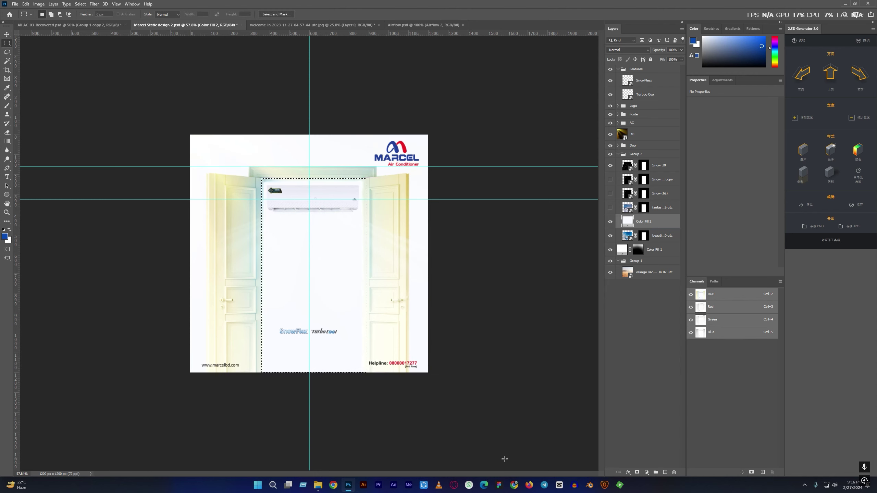
left_click(638, 472)
key("g")
left_click_drag(318, 345, 316, 249)
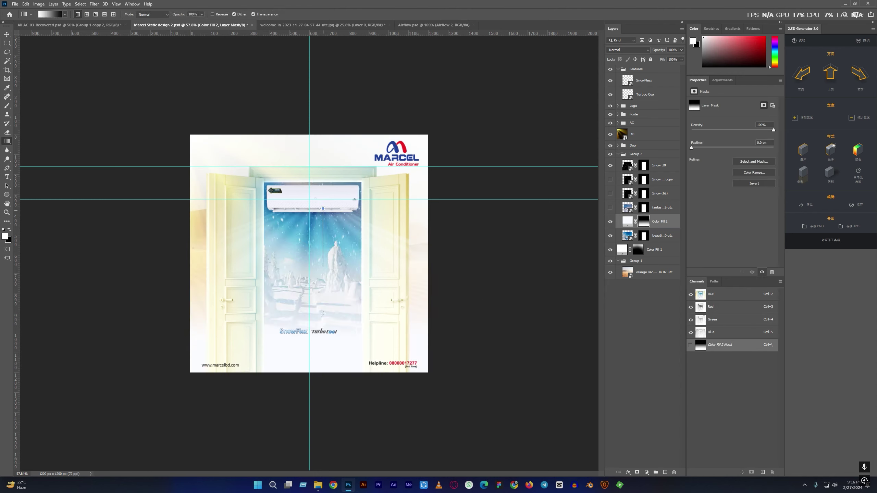
left_click_drag(318, 345, 316, 249)
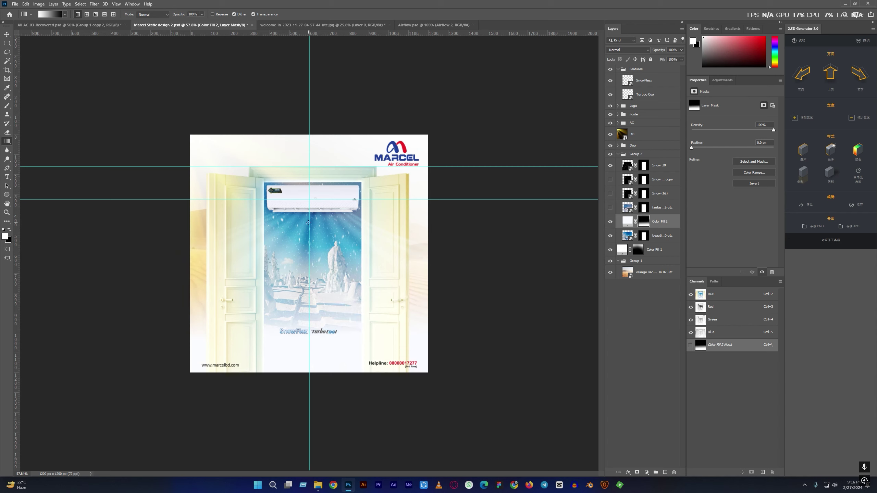
key("ctrl+z")
key("ctrl+z")
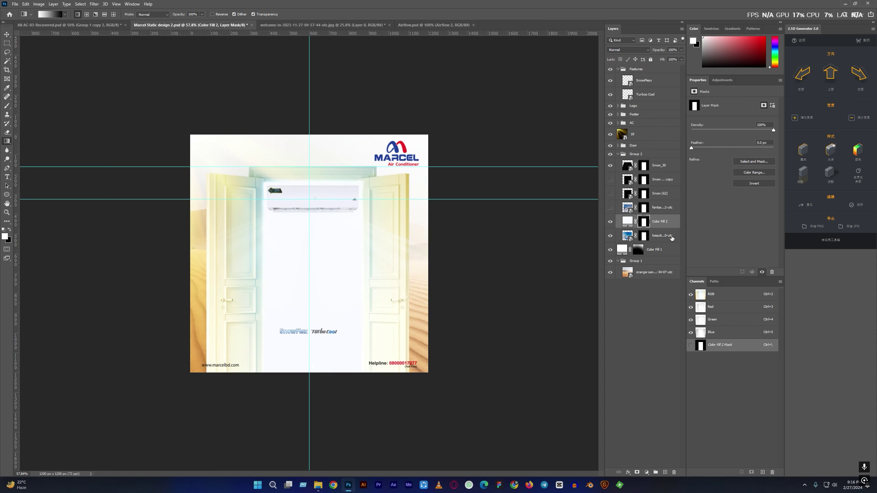
- Group the white fill as Group 3 and mask it with a vertical gradient revealing the snow
key("ctrl+g")
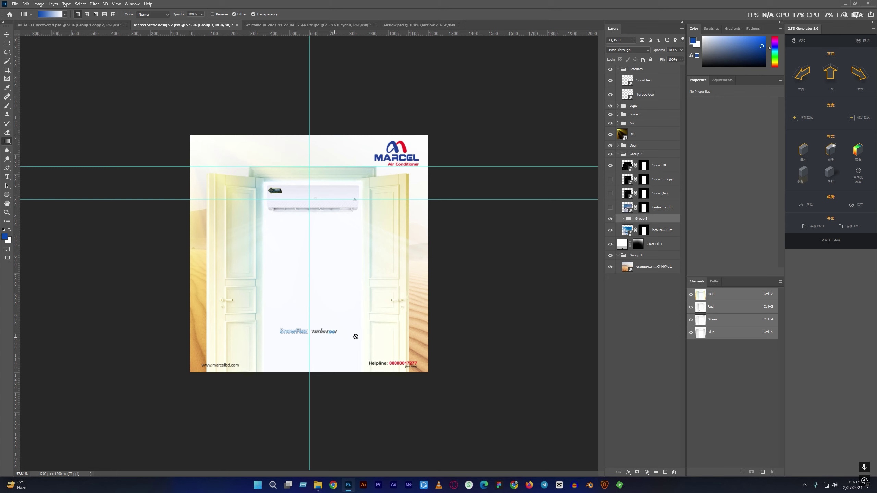
left_click(637, 472)
left_click_drag(325, 368, 321, 257)
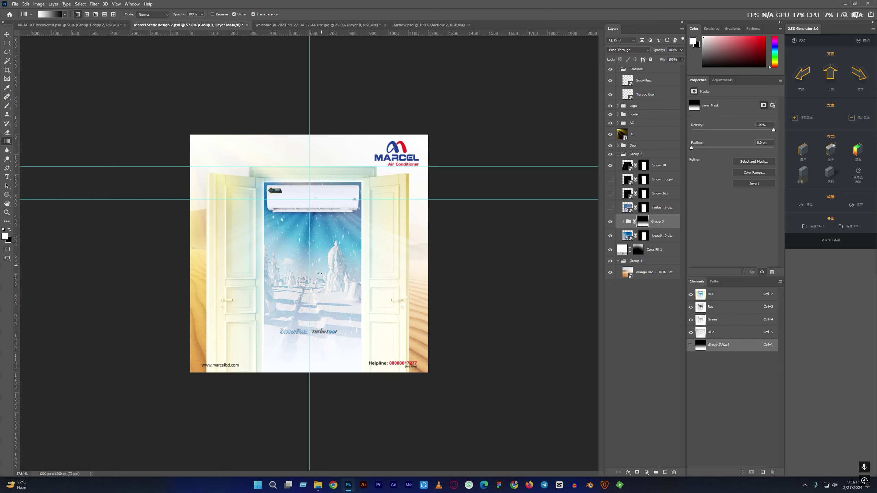
left_click_drag(317, 367, 316, 326)
left_click(7, 34)
left_click(485, 327)
- Enlarge the SnowFlex and Turbo Cool names and reposition them above the footer
left_click(619, 71)
key("ctrl+t")
mouse_move(338, 335)
left_mouse_down()
mouse_move(350, 337)
mouse_move(323, 356)
left_mouse_up()
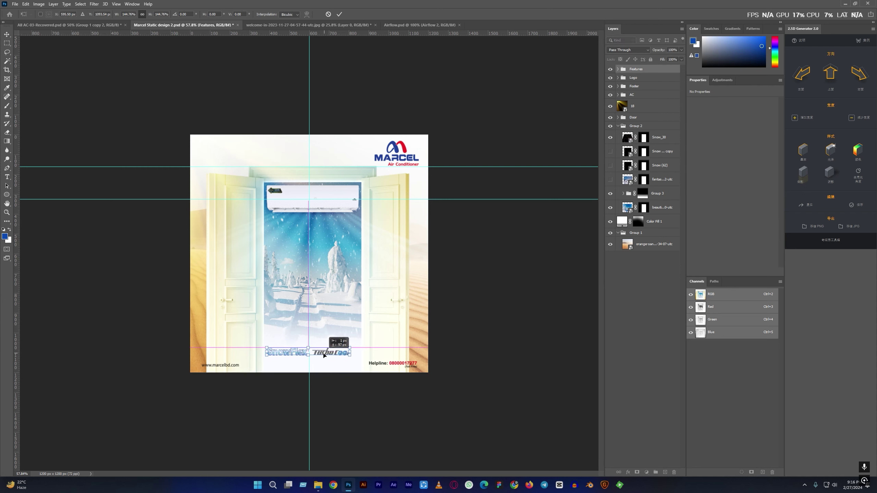
left_click_drag(323, 355, 345, 341)
key("Return")
left_click(593, 327)
- Place Turbo Cool directly beneath SnowFlex
key("ctrl+plus")
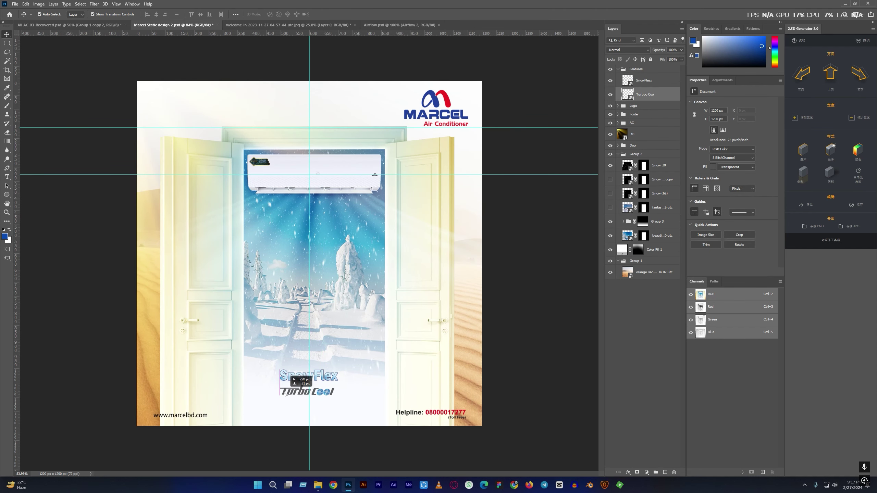
left_click_drag(311, 398, 323, 377)
scroll(323, 375, "up", 2)
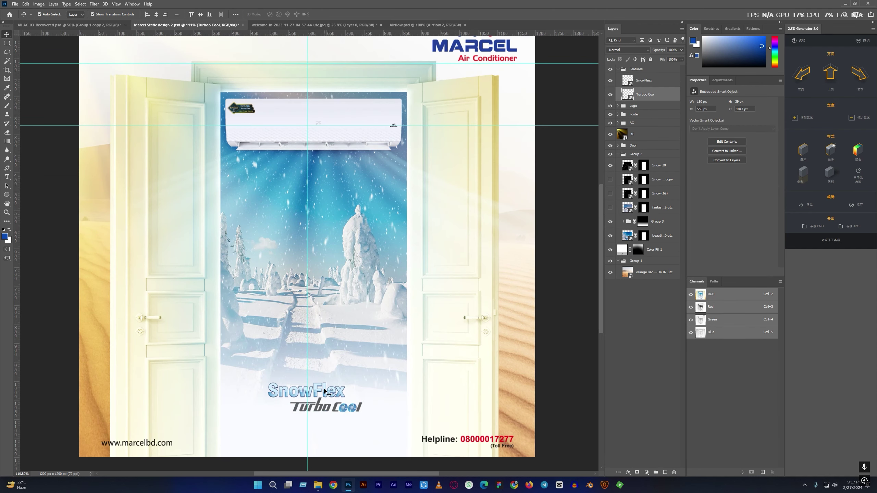
left_click(316, 402, "shift")
scroll(317, 390, "down", 2)
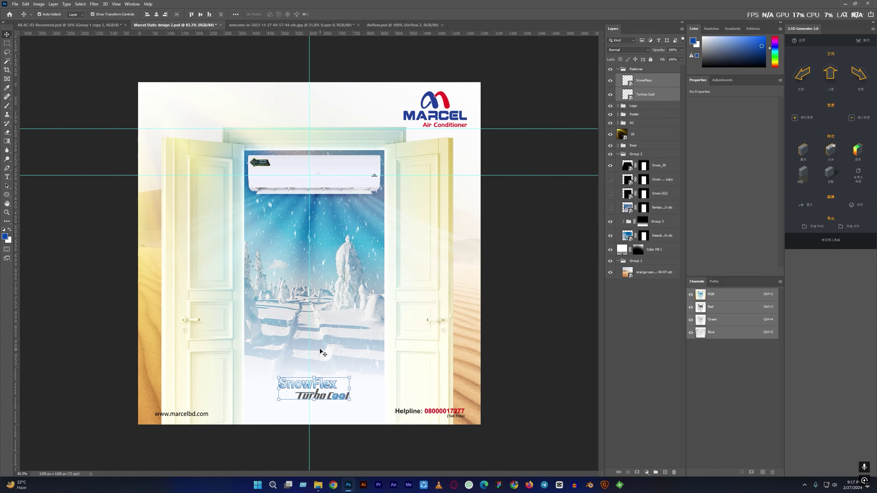
- Lower the snowy-scene Group 3 opacity to 92%
left_click(666, 222)
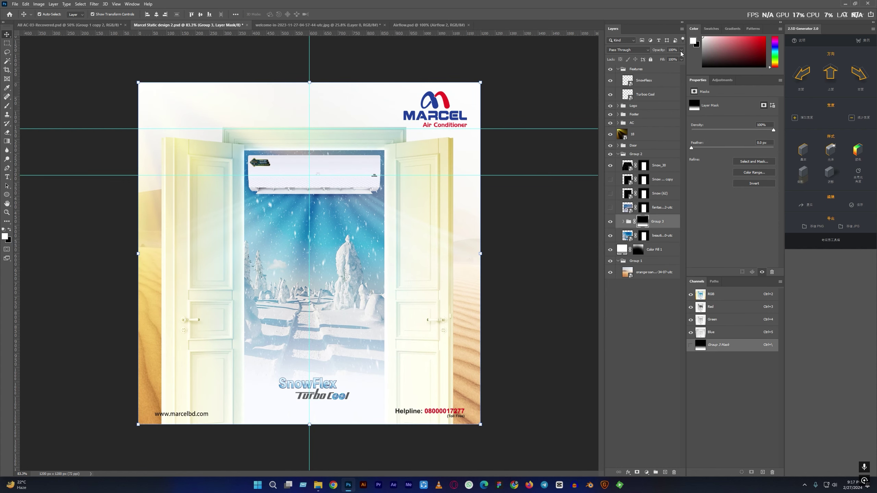
left_click_drag(681, 58, 678, 58)
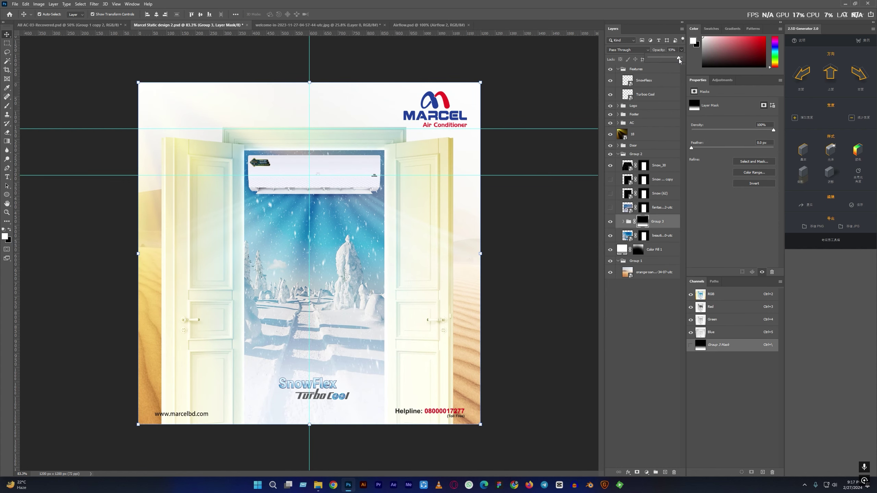
scroll(324, 386, "up", 3)
left_click(623, 70)
- Add a Hue/Saturation adjustment and a Levels adjustment brightening the logos' midtones
left_click(646, 472)
left_click(670, 391)
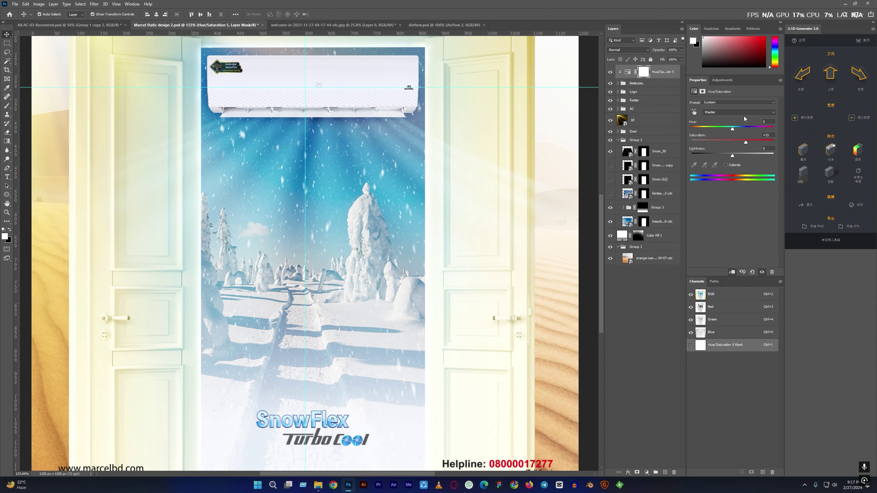
left_click(739, 102)
left_click(646, 472)
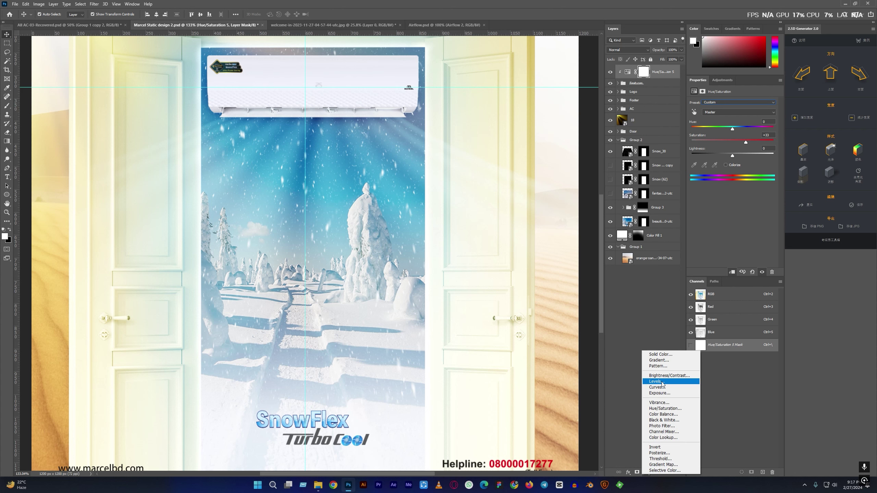
left_click(656, 381)
left_click_drag(733, 154, 718, 154)
- Group the logos with their adjustments and name the group Features
left_click(647, 98, "shift")
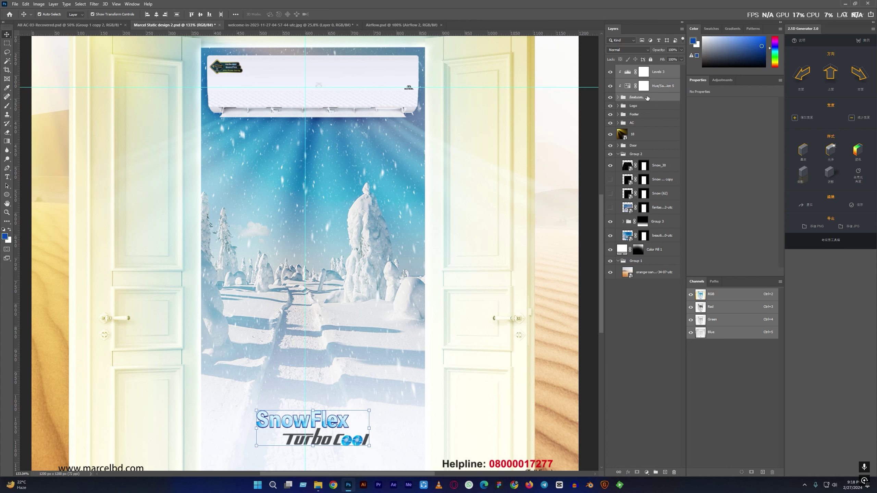
key("ctrl+g")
type("atures")
key("Return")
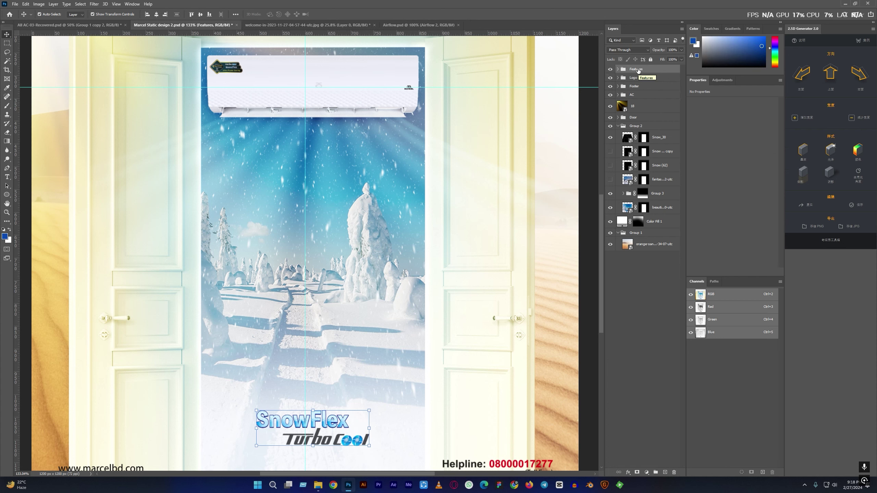
- Try a blue Outer Glow on the Features group, then turn it off
right_click(637, 70)
left_click(660, 74)
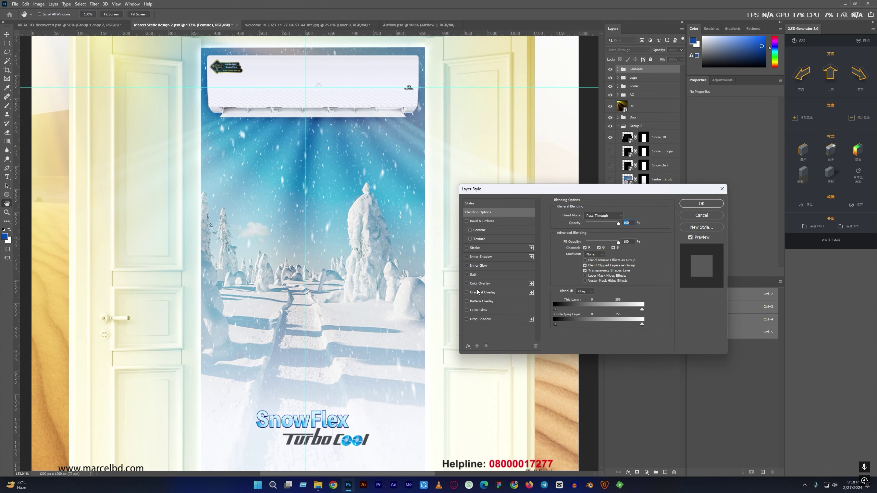
left_click(478, 310)
left_click(571, 239)
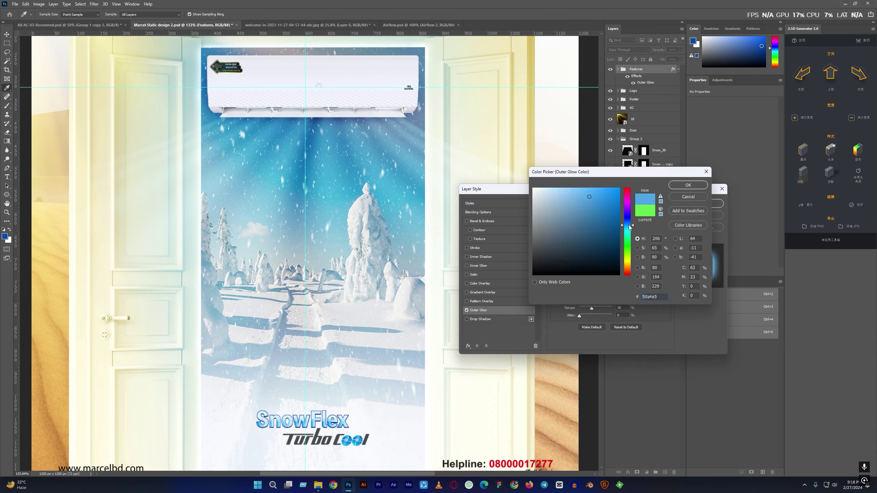
left_click(687, 185)
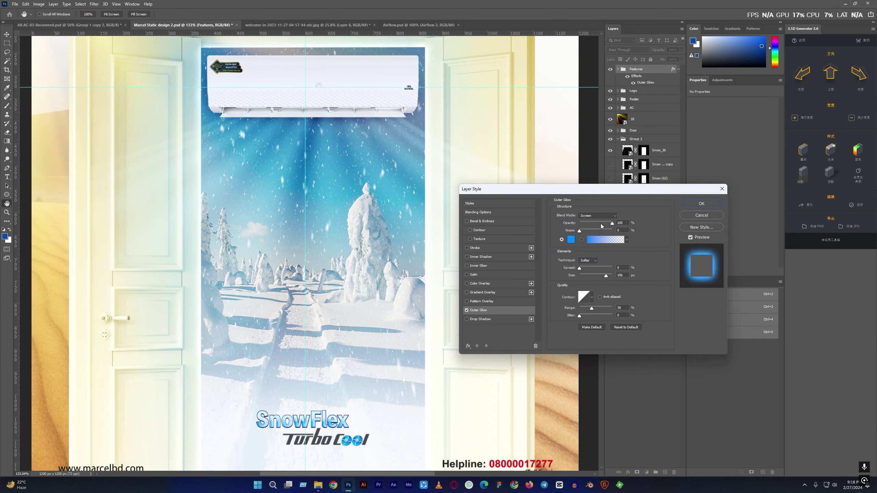
left_click(582, 269)
left_click(467, 319)
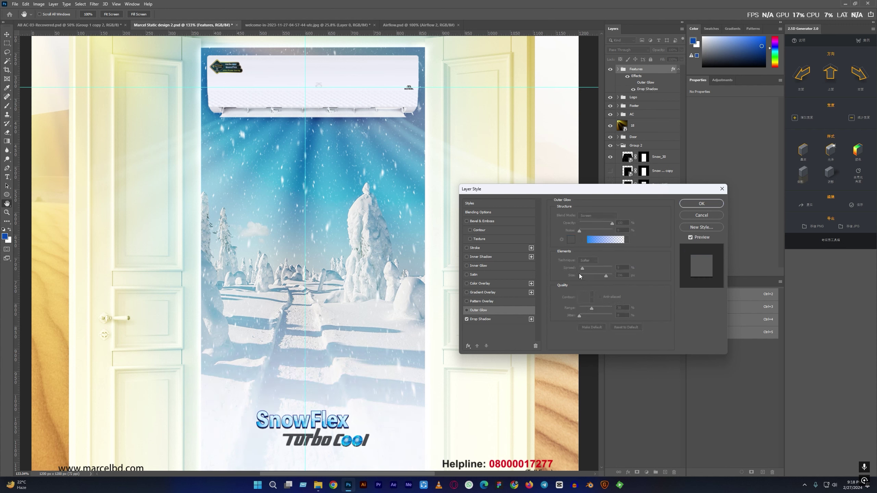
- Apply a blue Drop Shadow with Distance 5, Size 8 and 26% opacity
left_click(621, 216)
mouse_move(583, 197)
left_mouse_down()
mouse_move(588, 184)
mouse_move(606, 190)
left_mouse_up()
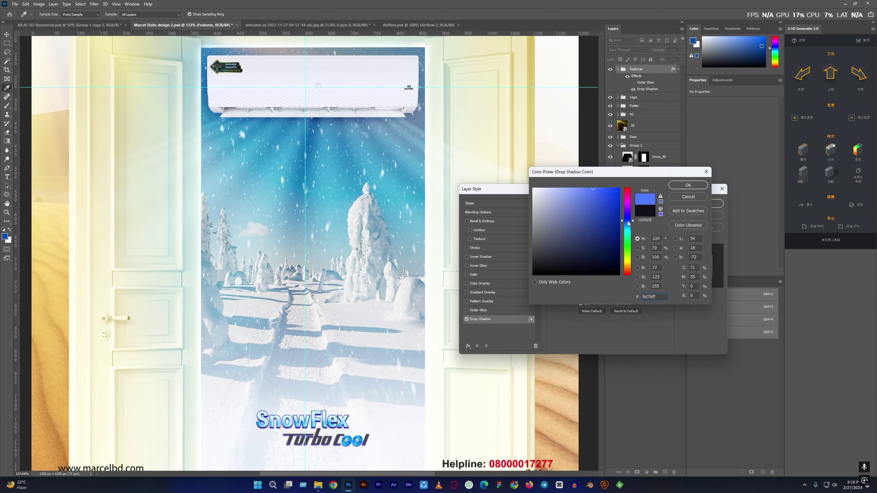
key("Return")
left_click_drag(581, 248, 582, 262)
left_click(597, 225)
left_click_drag(597, 225, 588, 225)
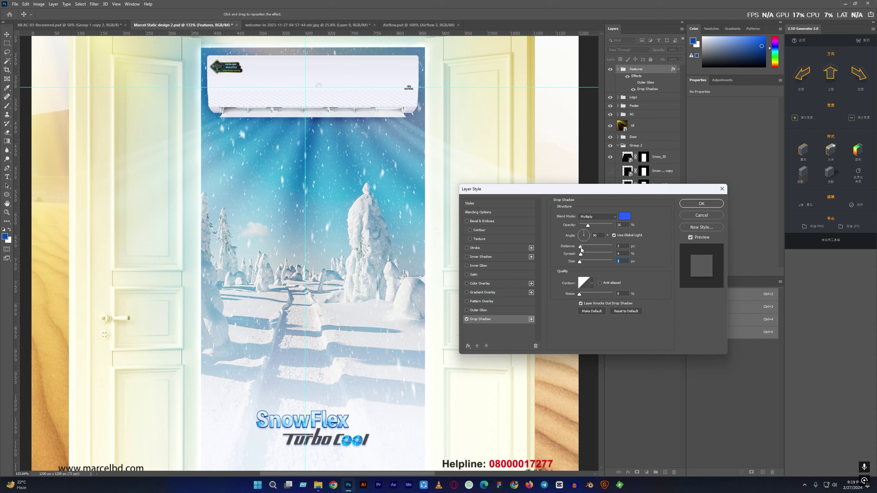
left_click(624, 216)
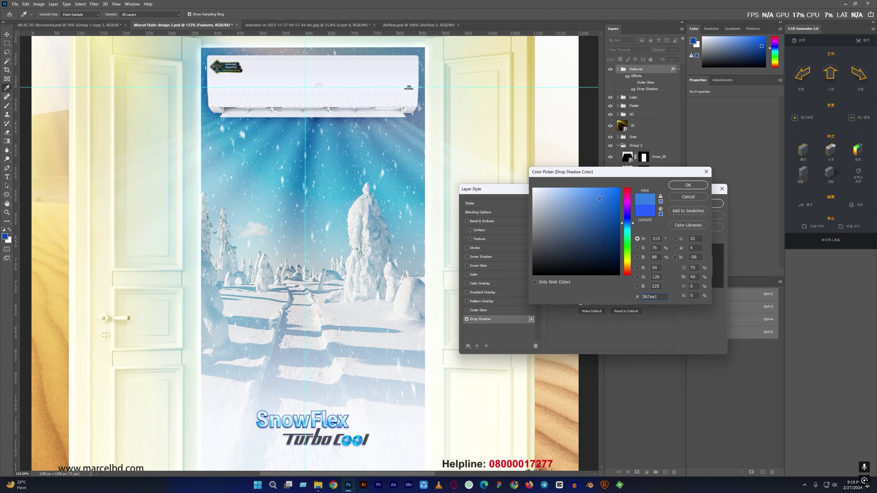
key("Return")
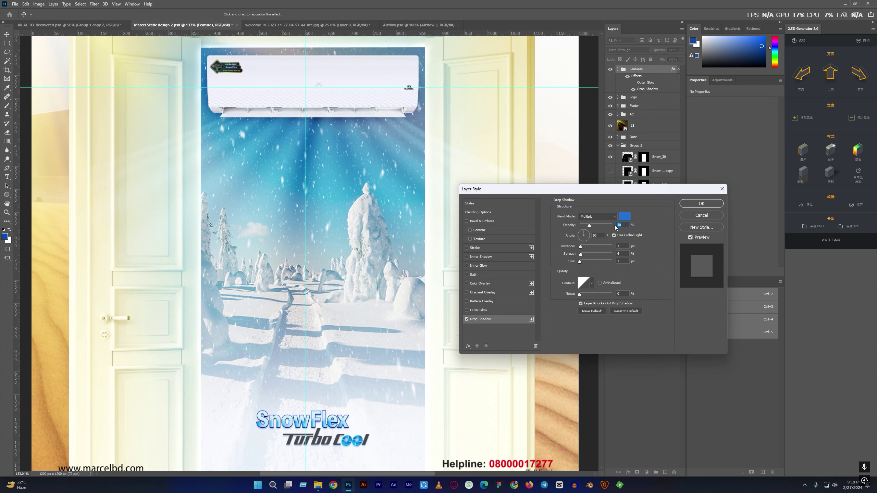
left_click(704, 204)
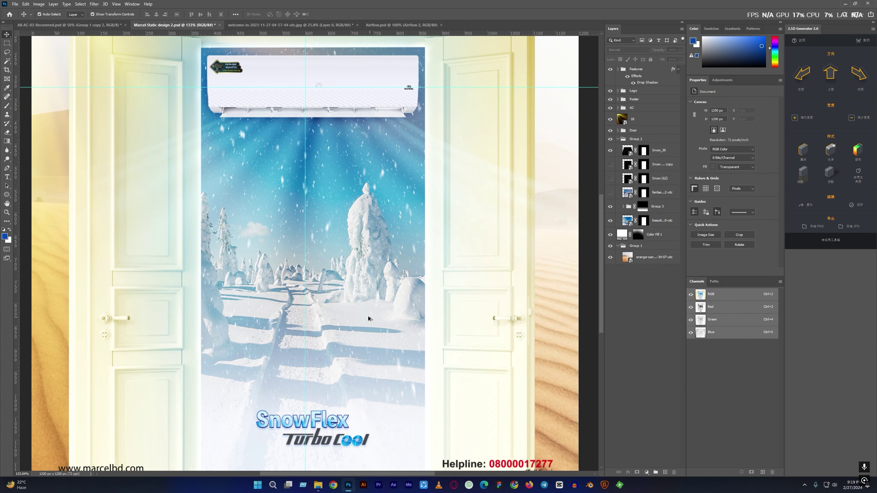
- Fit the poster in view and target the Snow_30 layer mask
key("ctrl+0")
scroll(324, 276, "up", 3)
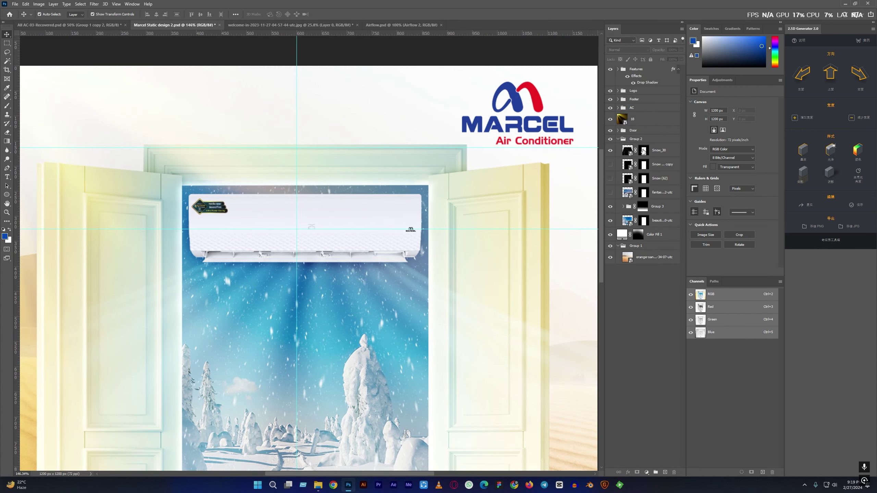
left_click(644, 150)
- Paint black on the Snow_30 mask to hide snow streaks above the door frame
key("d")
key("b")
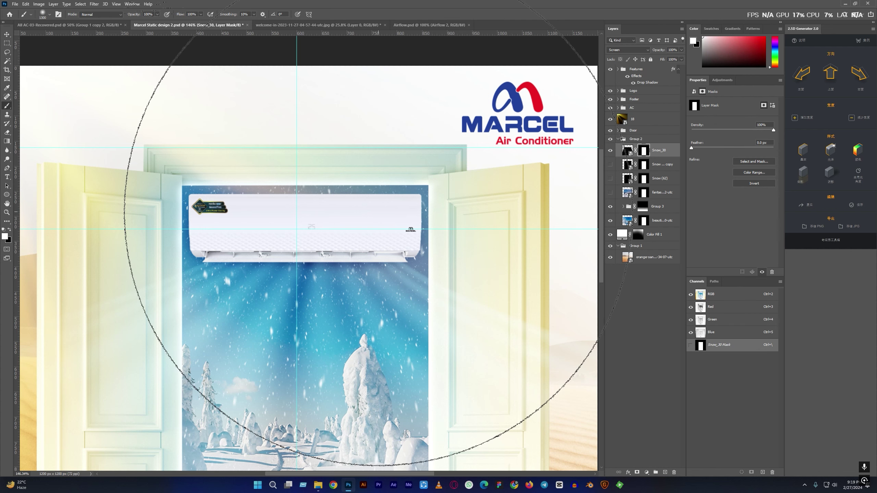
key("x")
key("bracketleft")
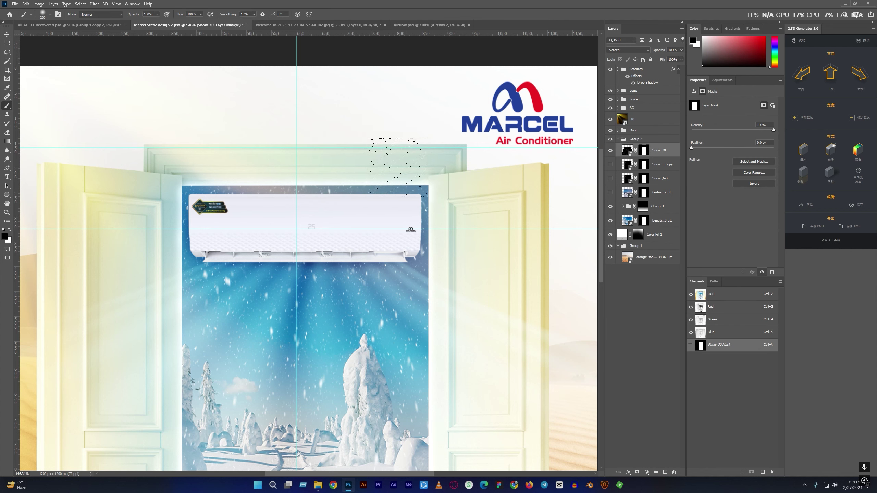
key("bracketright")
key("bracketright")
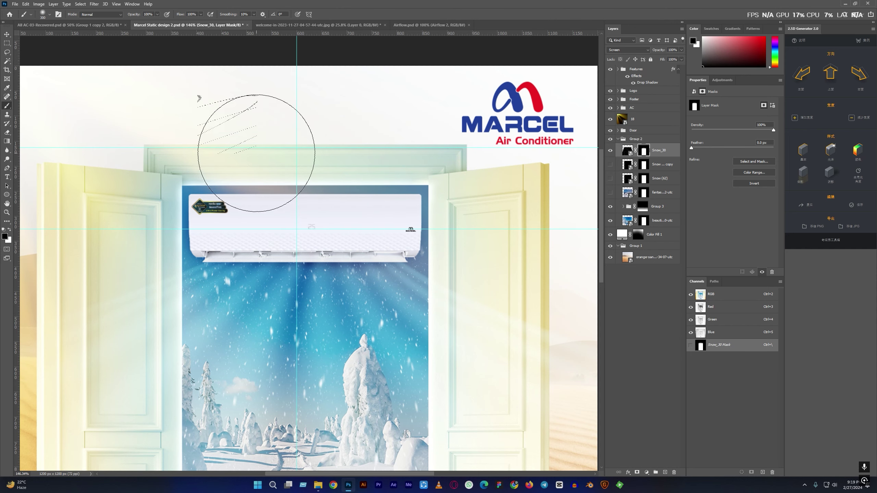
- Return to the Move tool and deselect the Snow_30 layer in the Layers panel
key("v")
scroll(305, 281, "down", 1)
scroll(305, 280, "down", 2)
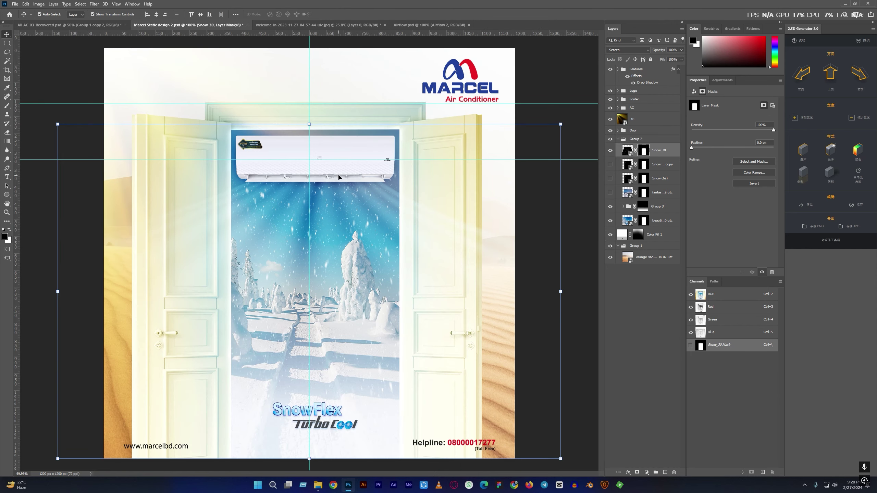
scroll(351, 265, "down", 1)
left_click(653, 325)
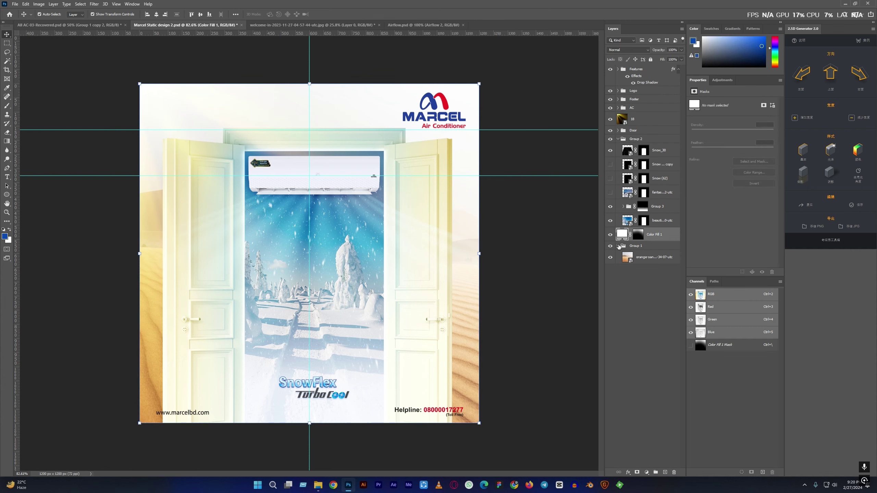
scroll(274, 366, "down", 1)
scroll(276, 366, "up", 2)
scroll(276, 366, "down", 1)
left_click(646, 473)
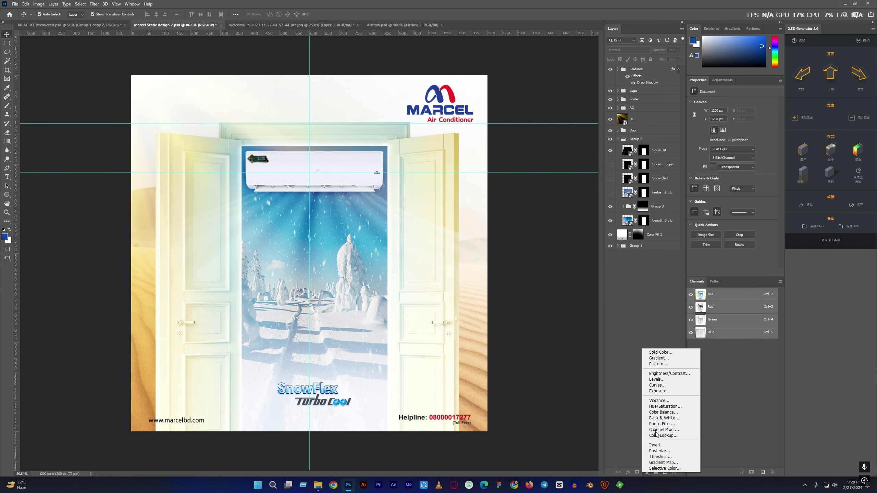
- Add a #ffffff Solid Color fill masked to the footer strip along the bottom
left_click(656, 354)
type("ffffff")
key("Return")
left_click(638, 72)
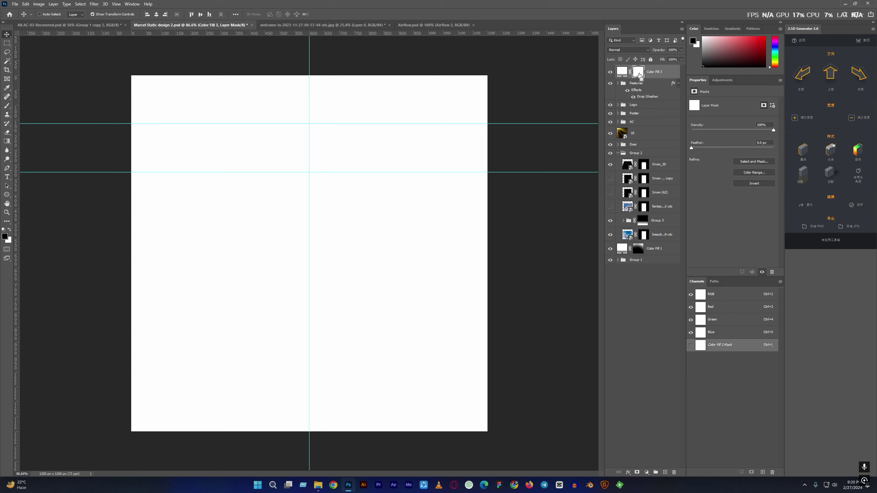
key("ctrl+i")
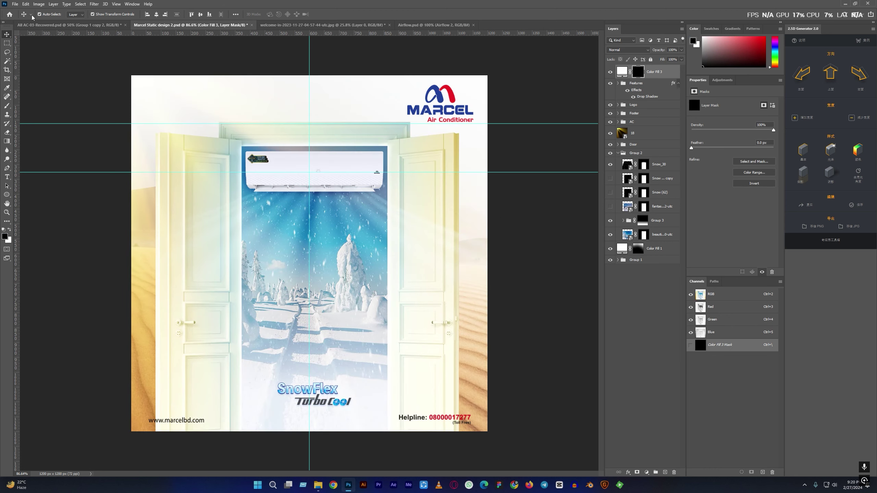
left_click(7, 43)
left_click_drag(122, 410, 539, 469)
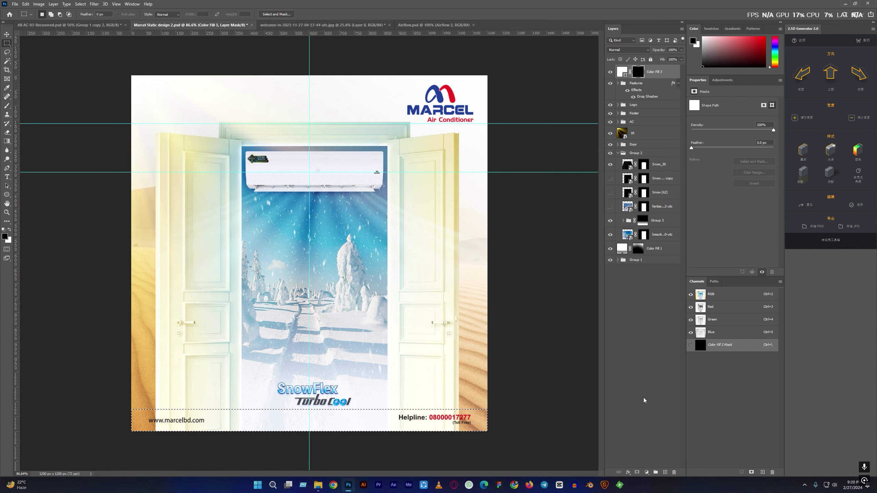
right_click(638, 72)
left_click(663, 85)
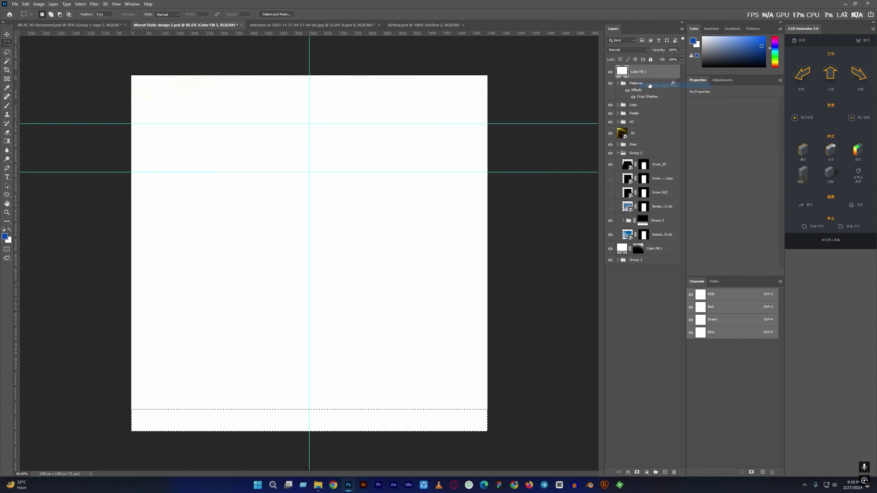
left_click(637, 472)
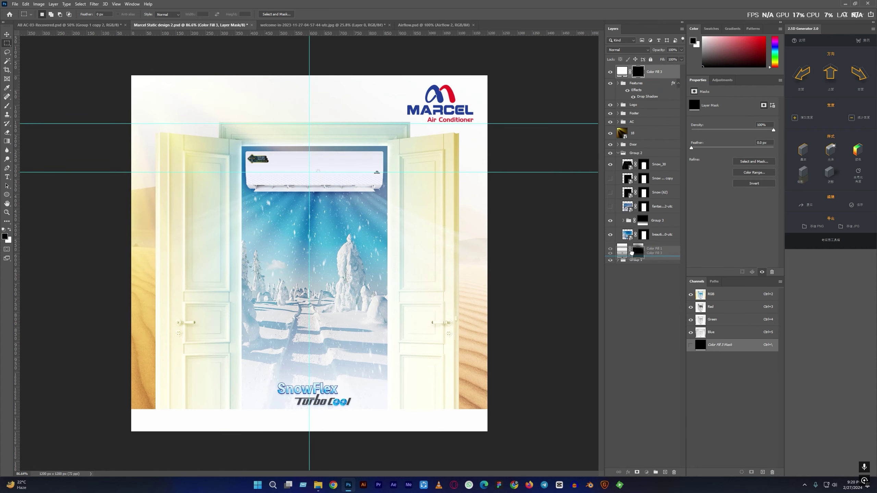
- Move the white footer fill layer just beneath the Footer text
left_click_drag(654, 72, 636, 248)
left_click(618, 260)
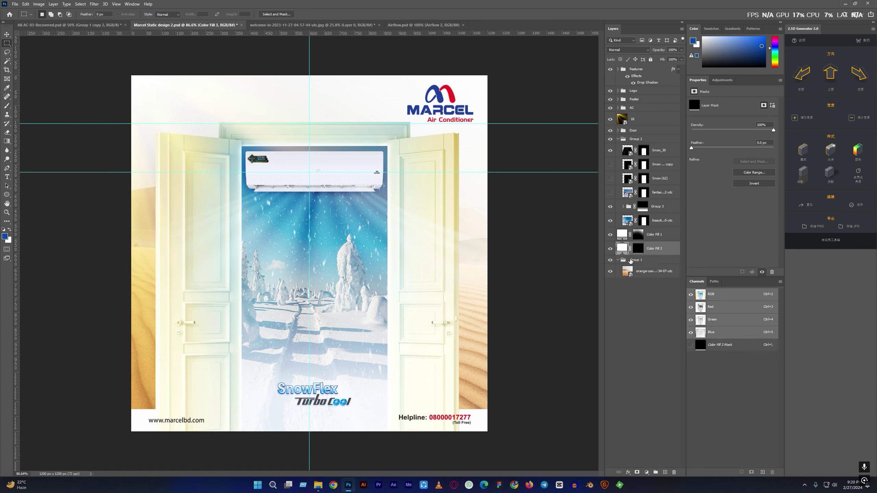
left_click(618, 260)
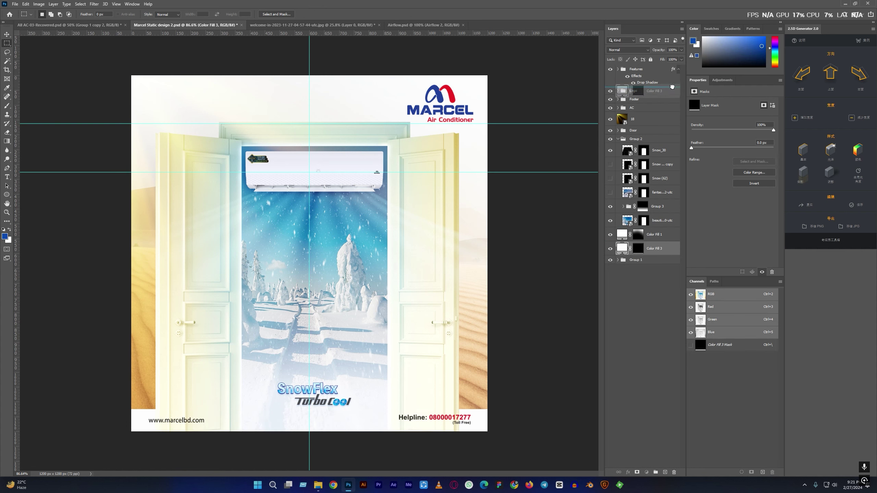
left_click_drag(655, 248, 672, 89)
left_click(645, 94)
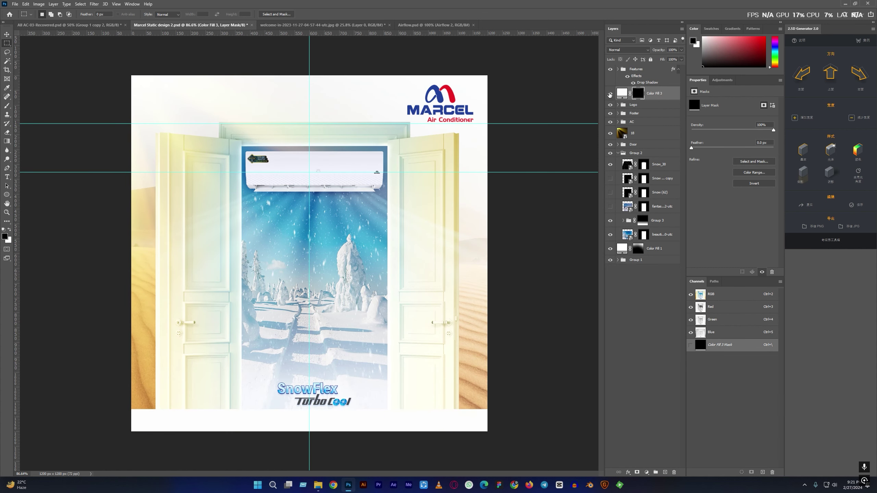
left_click_drag(621, 93, 640, 117)
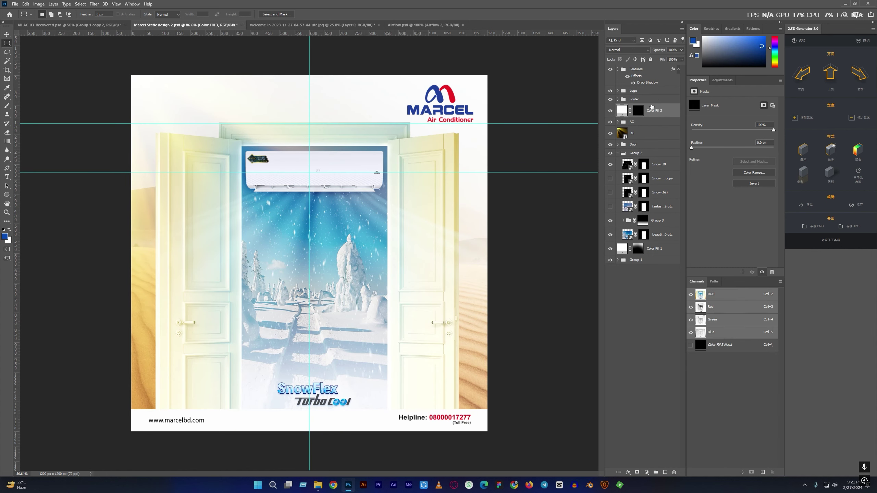
- Feather the band's mask 22 px, set opacity to 91%, and resize it to fit
left_click_drag(699, 147, 727, 148)
left_click_drag(681, 49, 679, 63)
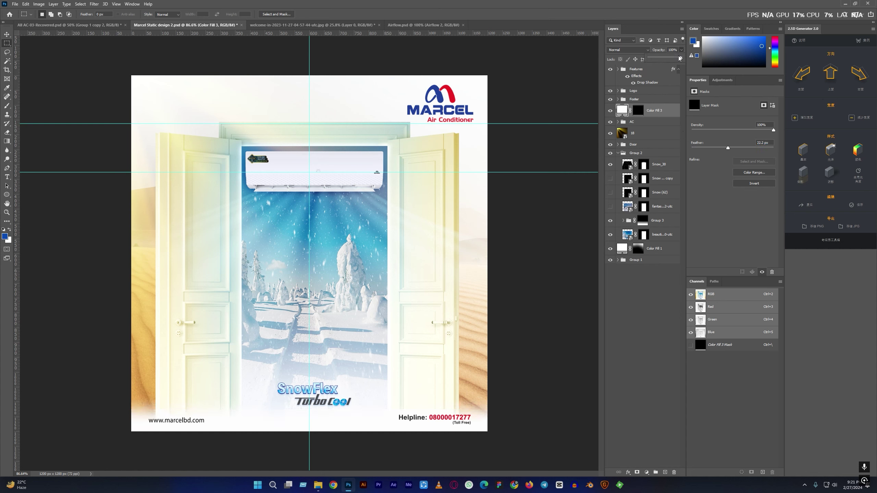
key("ctrl+t")
left_click_drag(309, 406, 310, 402)
key("Return")
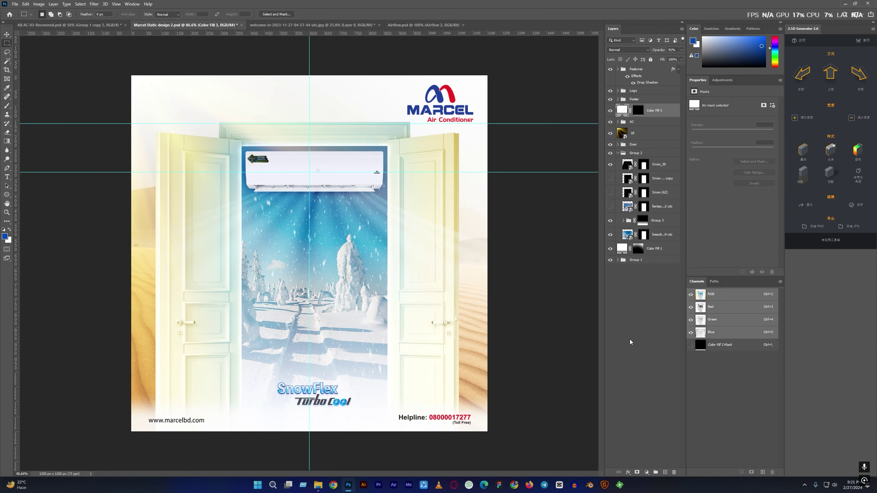
left_click(630, 342)
scroll(567, 226, "down", 1)
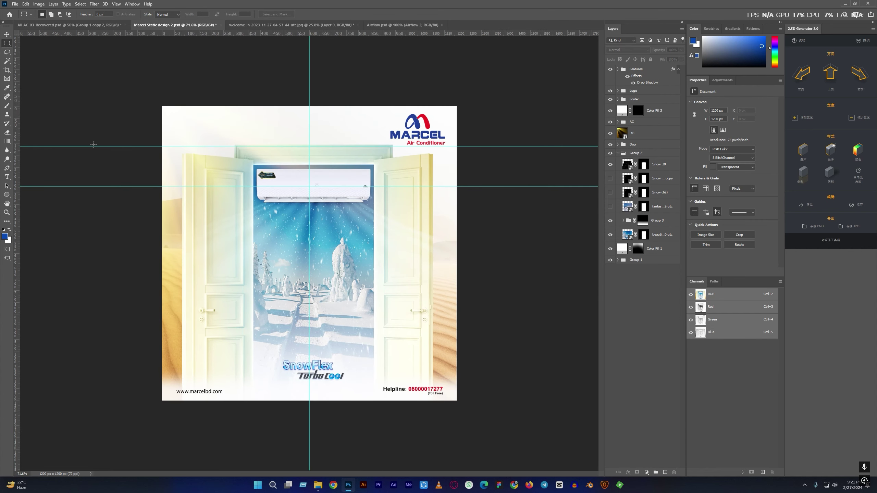
- Duplicate the 18 layer and set the copy's blend mode to Lighter Color
key("v")
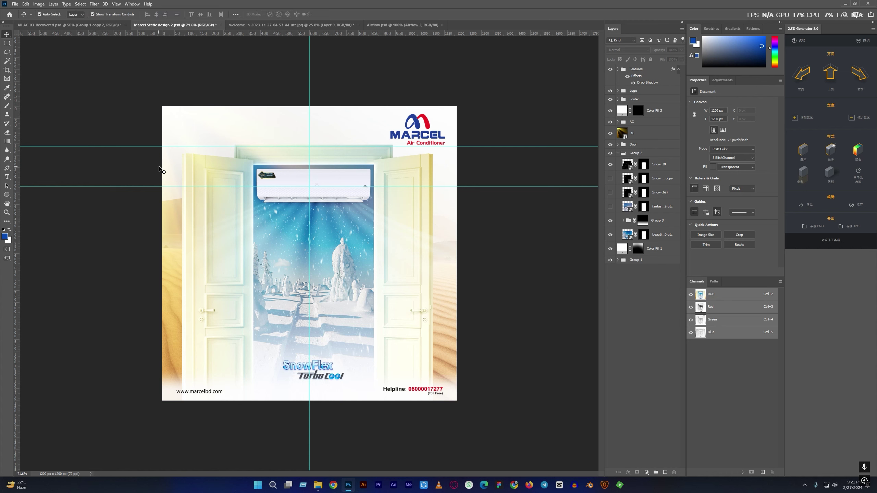
left_click(632, 134)
key("ctrl+j")
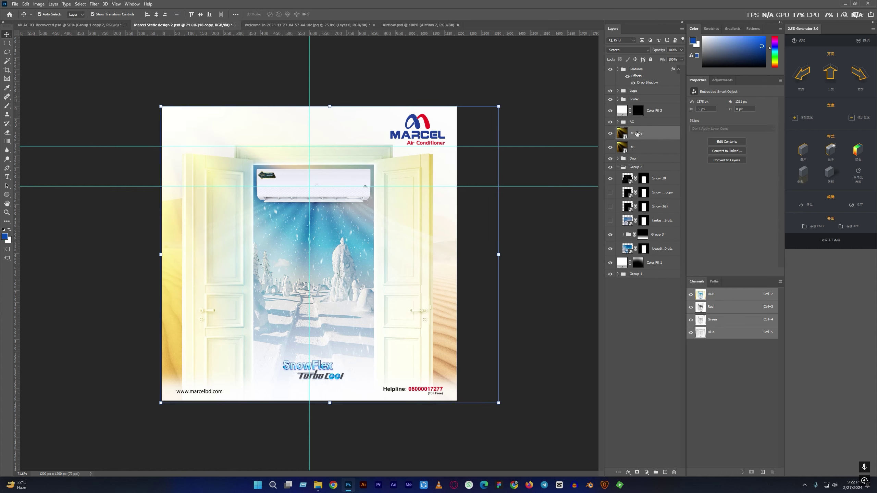
left_click(628, 50)
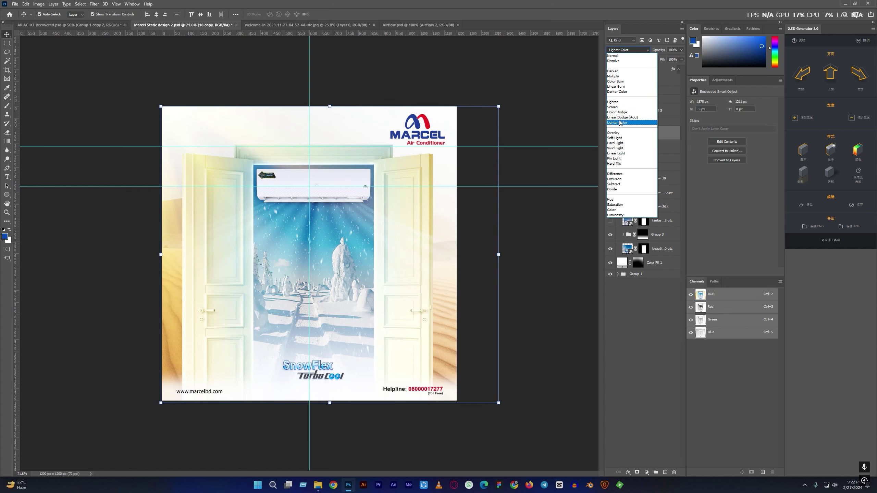
left_click(620, 123)
- Select the Hue/Saturation 4 mask in the Door group and set a large, full-opacity, reduced-flow Brush
left_click(643, 291)
left_click(618, 167)
left_click(618, 159)
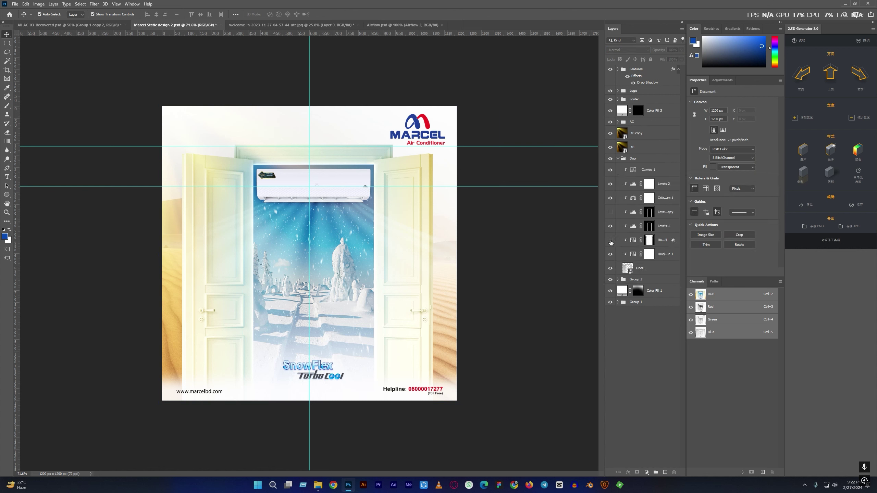
left_click(650, 241)
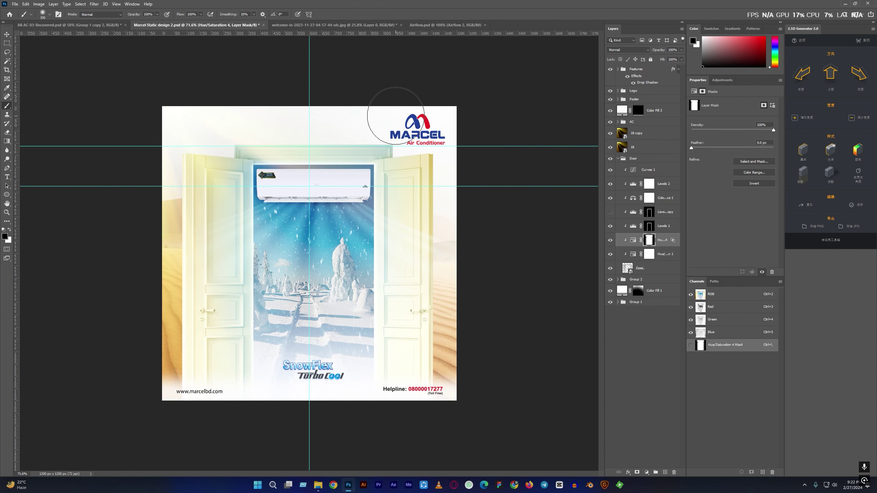
key("b")
mouse_move(157, 14)
left_mouse_down()
mouse_move(147, 23)
mouse_move(162, 23)
left_mouse_up()
left_click(201, 14)
left_click(228, 37)
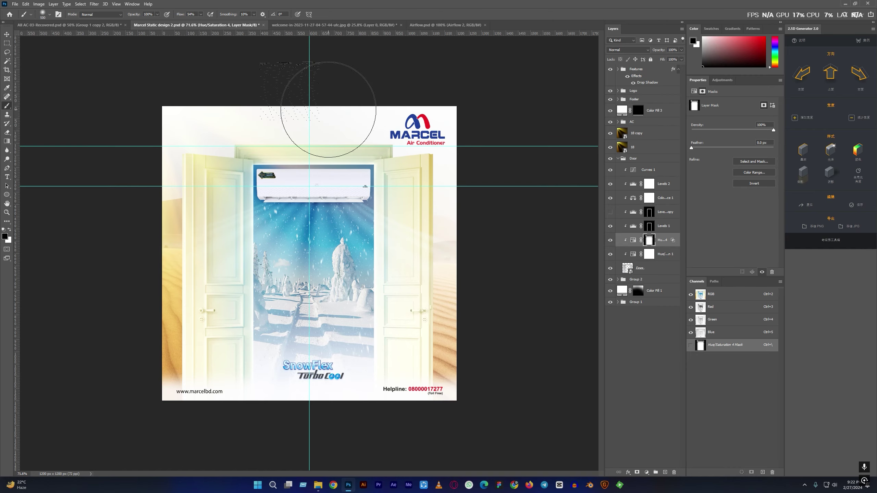
key("bracketright")
key("bracketright")
key("bracketright")
key("bracketright")
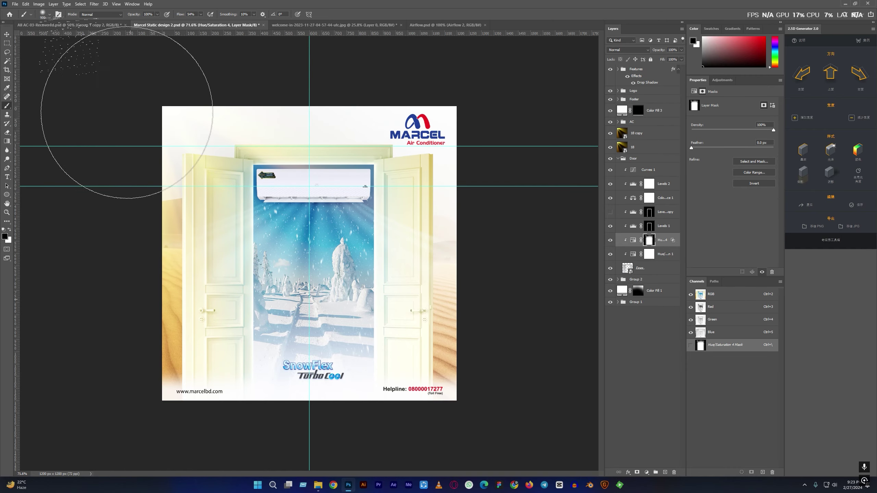
- Stamp all visible layers into a merged copy at the top of the layer stack
key("v")
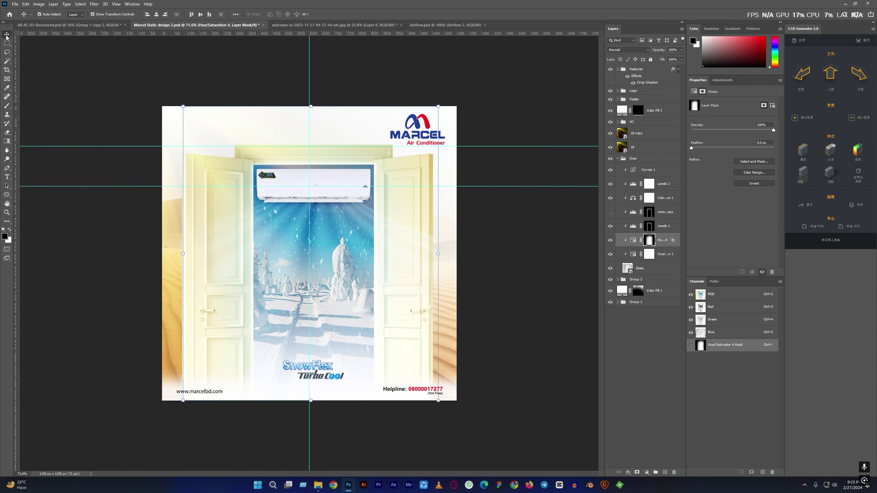
key("ctrl+0")
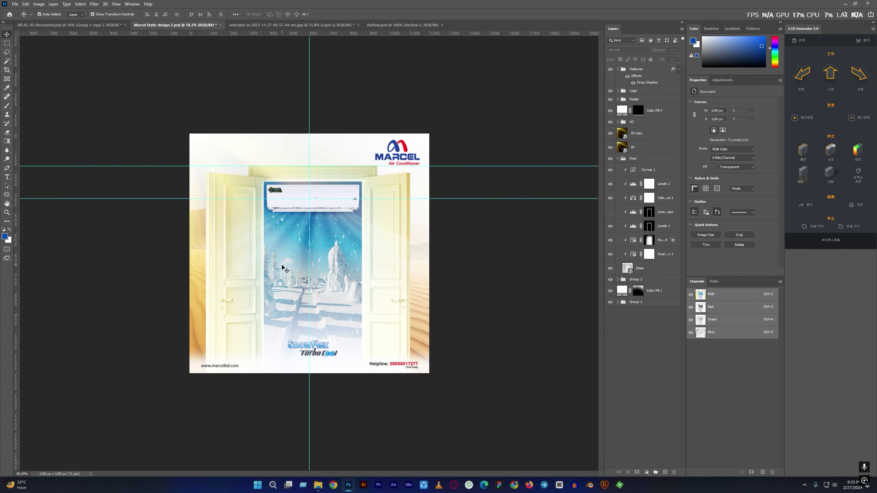
left_click(635, 301)
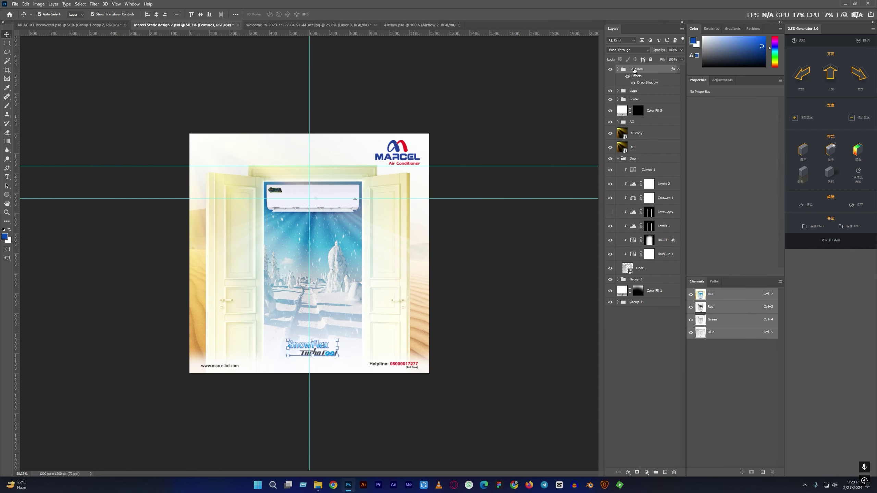
left_click(618, 158)
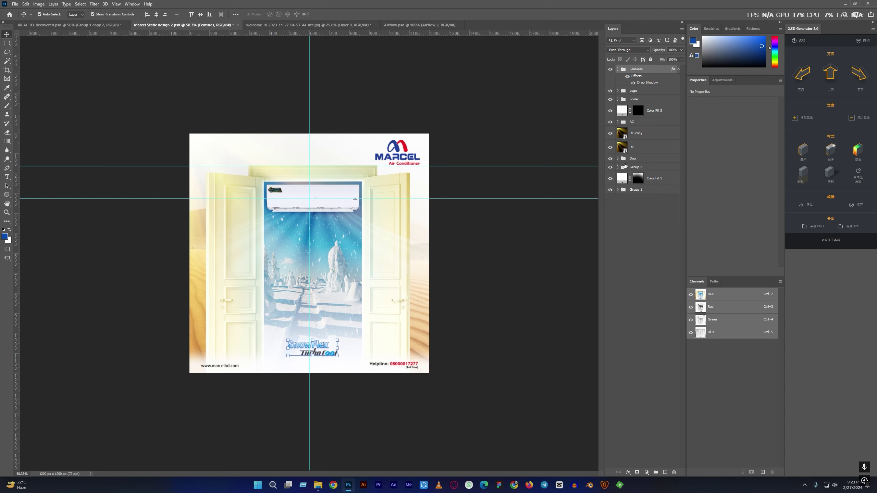
right_click(643, 73)
left_click(673, 290)
- In Camera Raw Filter, warm the white balance, add sharpening and grain, and set Vignetting to -11
left_click(94, 4)
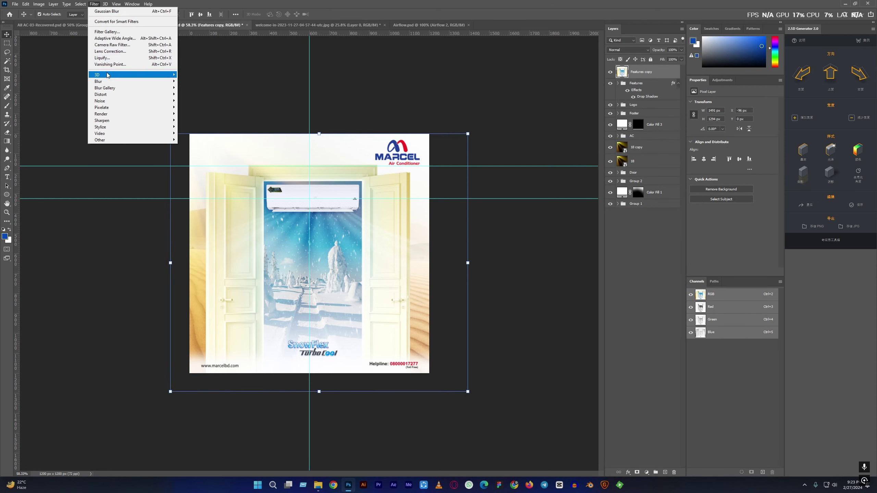
left_click(107, 47)
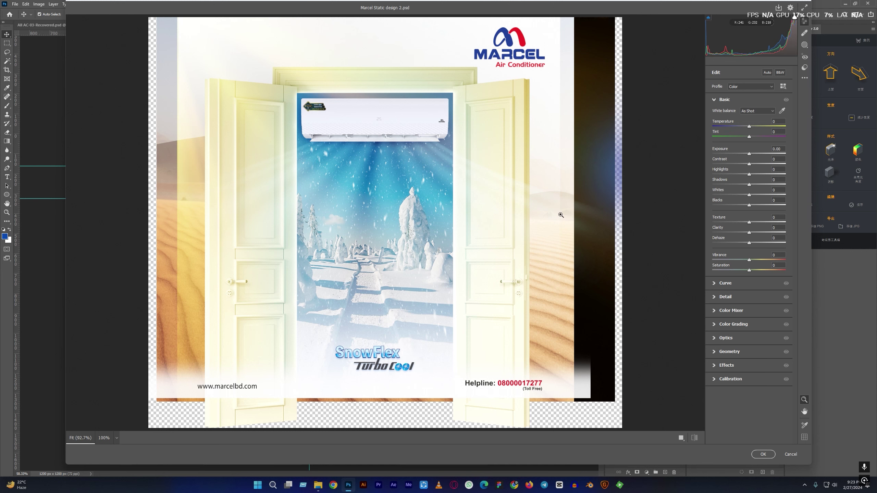
mouse_move(748, 126)
left_mouse_down()
mouse_move(759, 137)
mouse_move(751, 166)
left_mouse_up()
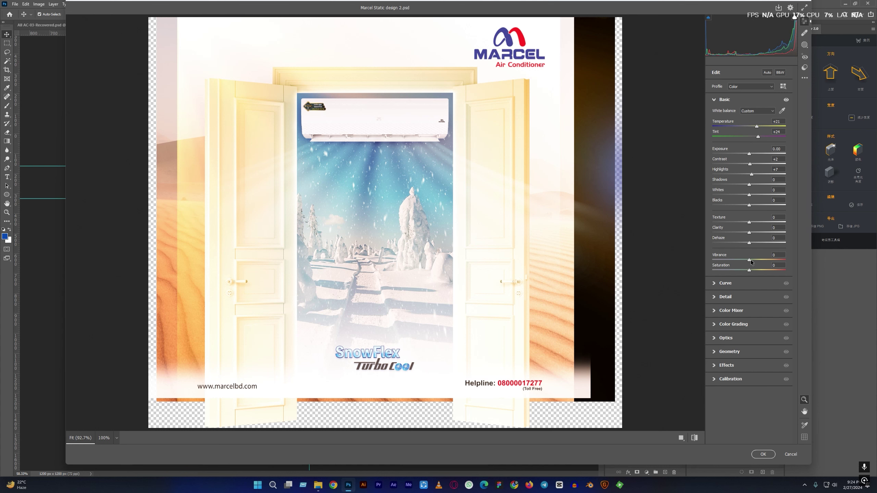
left_click(715, 297)
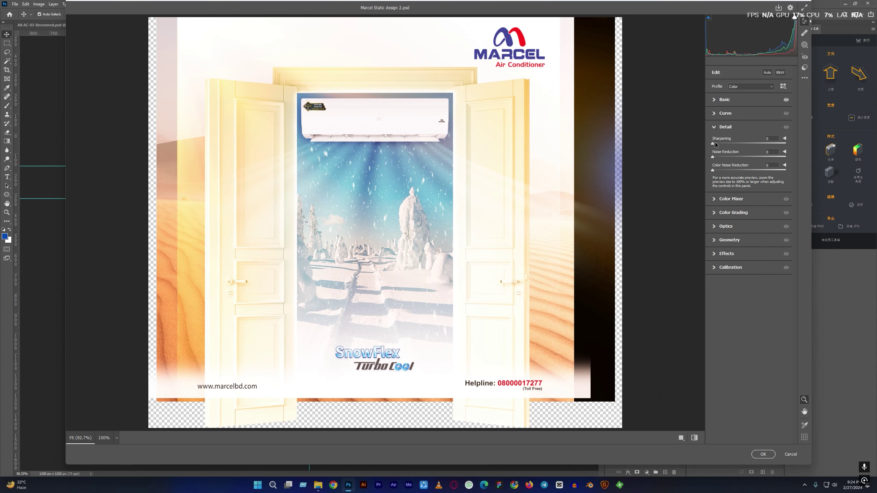
left_click_drag(724, 143, 726, 143)
left_click(716, 254)
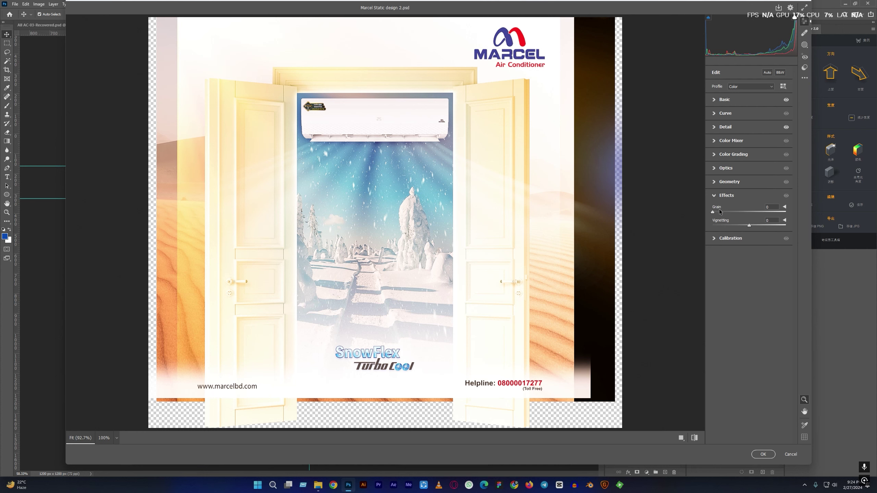
mouse_move(748, 225)
left_mouse_down()
mouse_move(738, 224)
mouse_move(746, 225)
left_mouse_up()
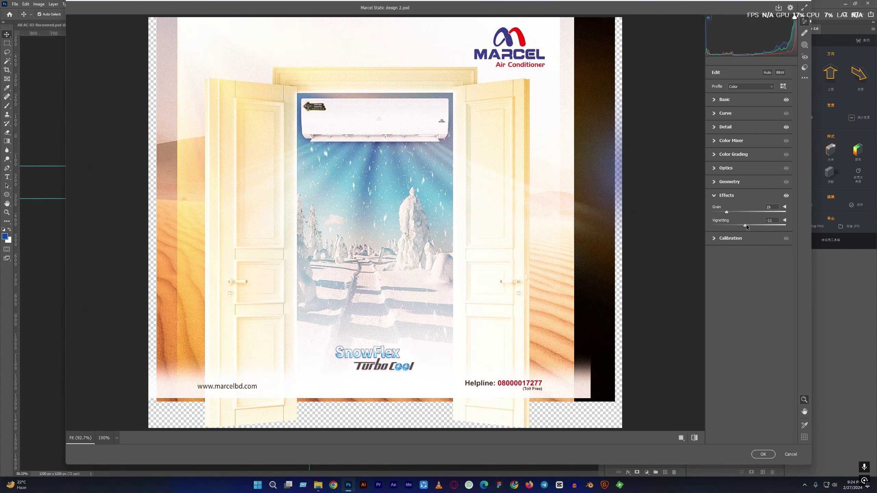
left_click(763, 454)
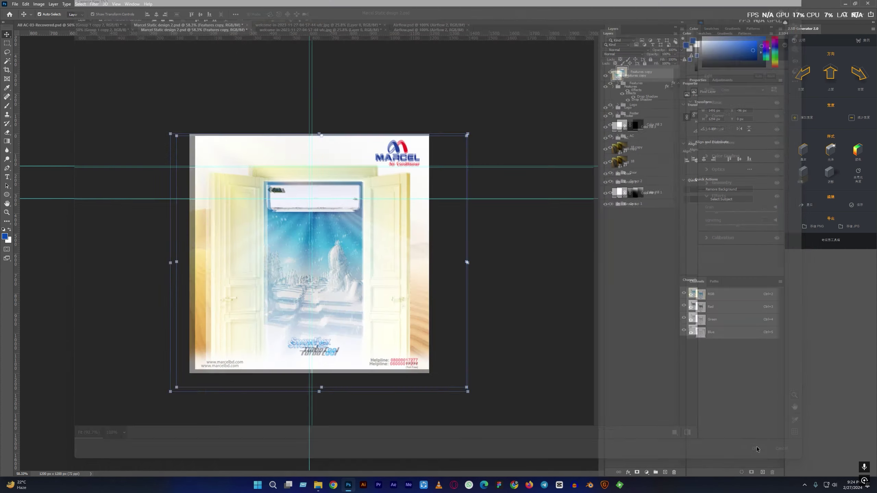
- Fit the ad to the window and save the Photoshop document
key("ctrl+0")
scroll(316, 157, "up", 5)
scroll(315, 157, "down", 3)
scroll(316, 159, "down", 3)
key("ctrl+s")
- Export the ad with Save for Web as a JPEG into the Design 1 folder
left_click(14, 4)
mouse_move(23, 103)
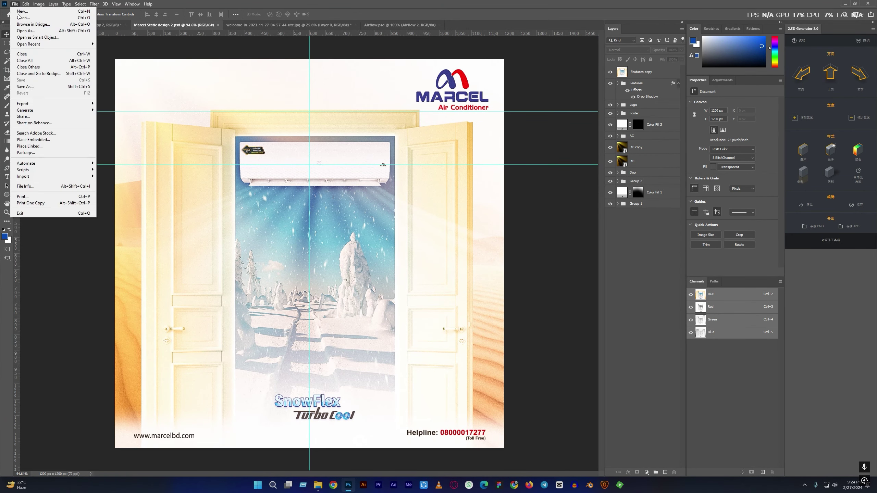
left_click(131, 131)
left_click(527, 107)
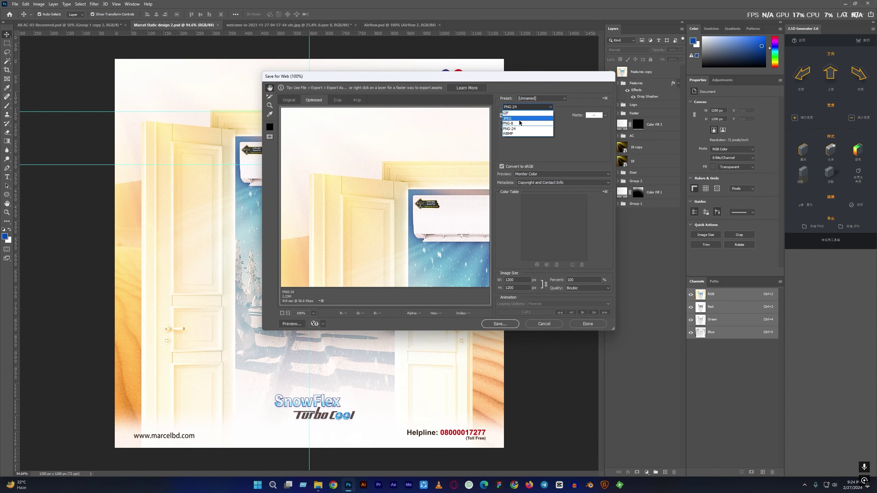
left_click(515, 119)
left_click(501, 324)
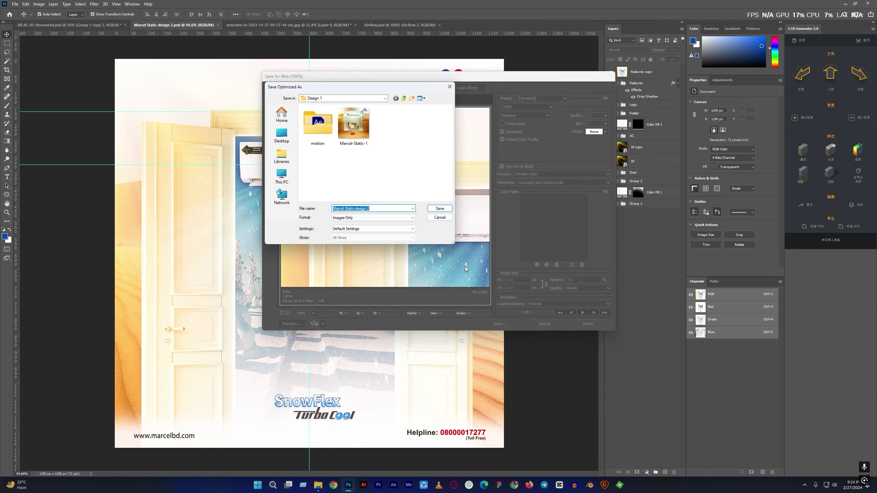
left_click(404, 99)
left_click(439, 209)
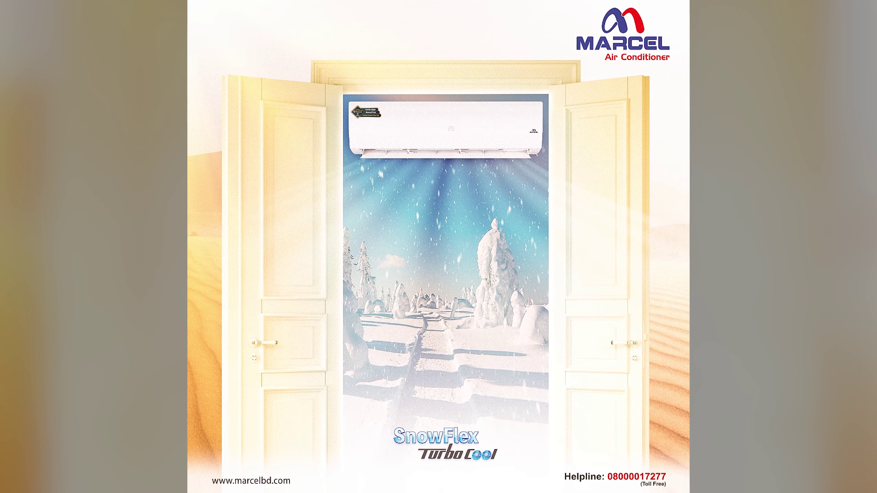